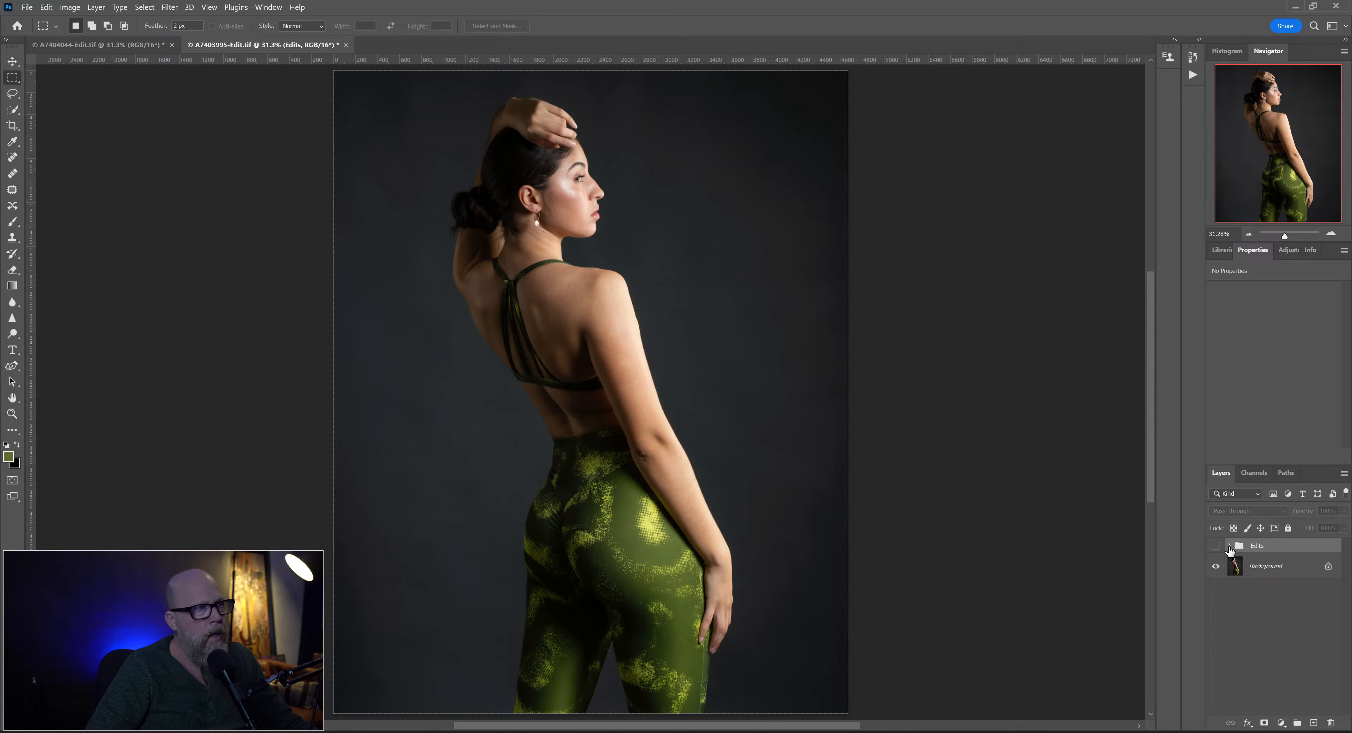
- Compare the portrait with and without the Edits group by toggling the group's visibility
click(1215, 547)
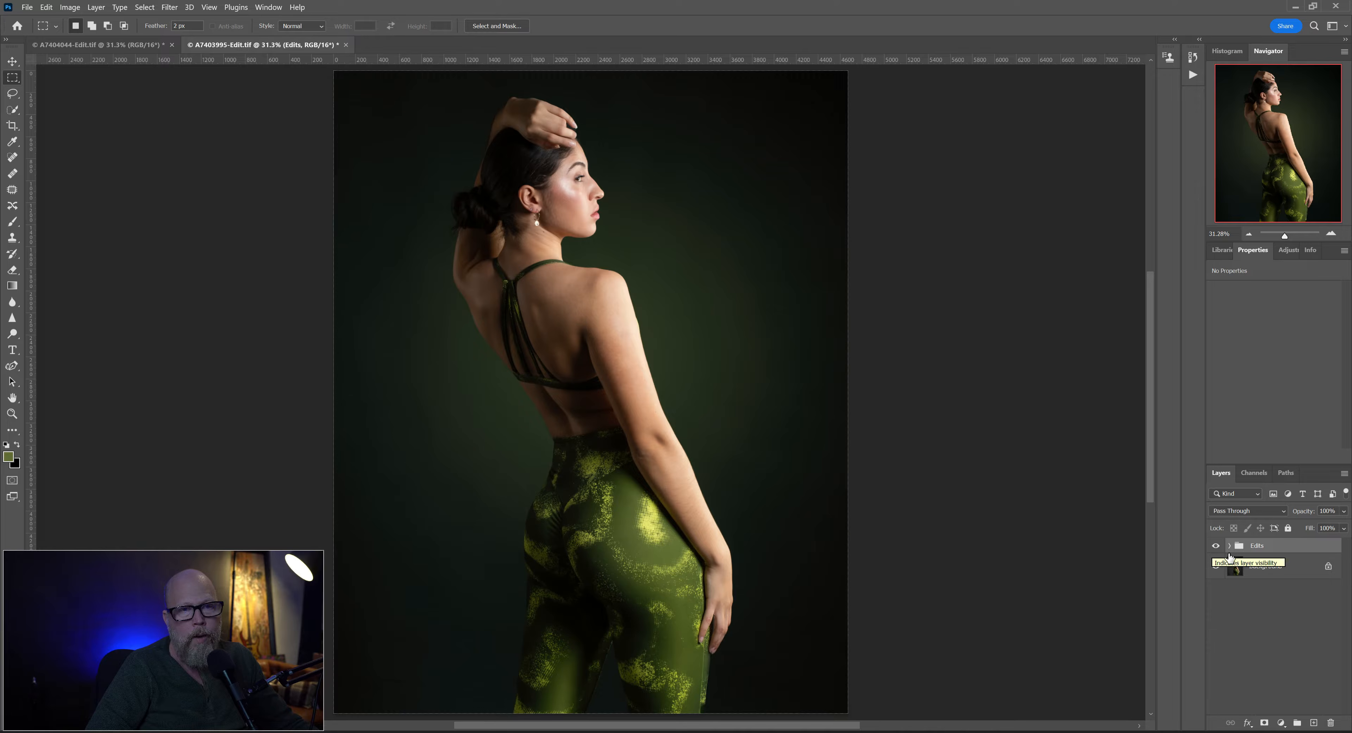
click(1217, 547)
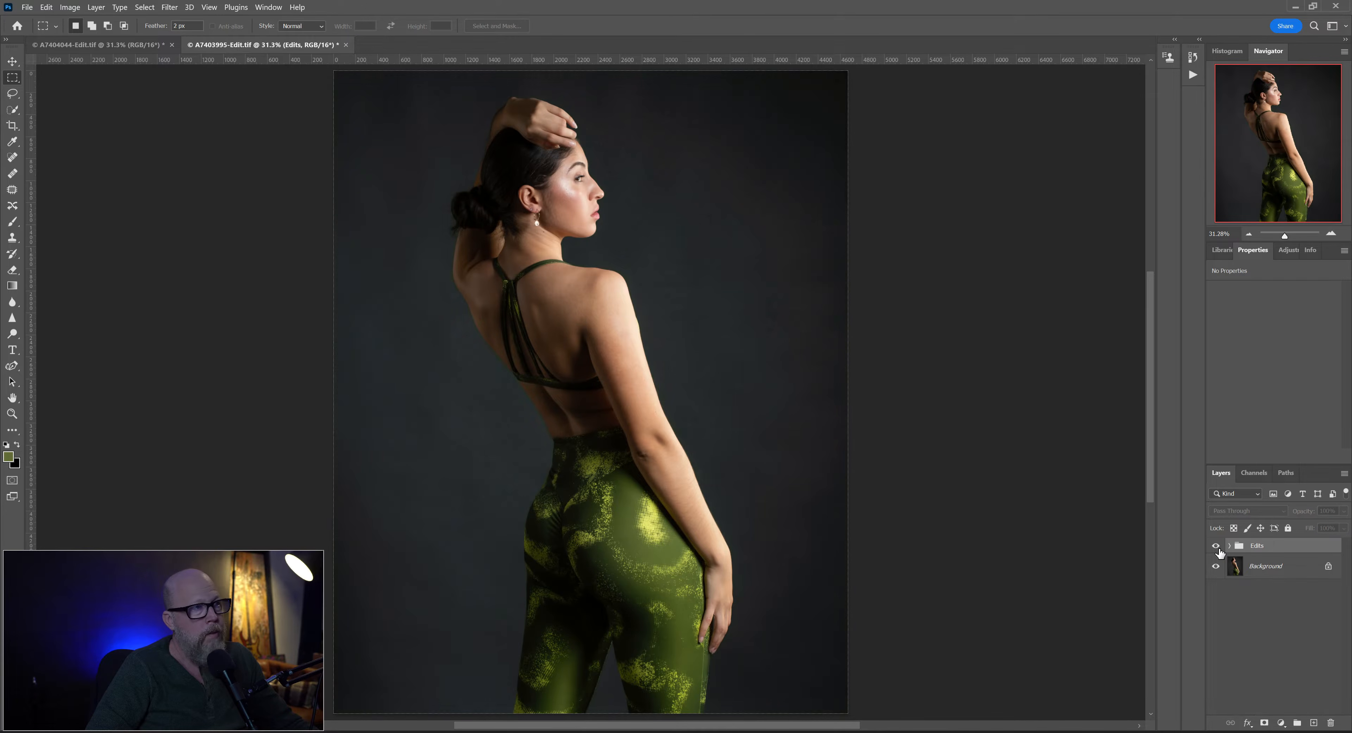
click(1217, 547)
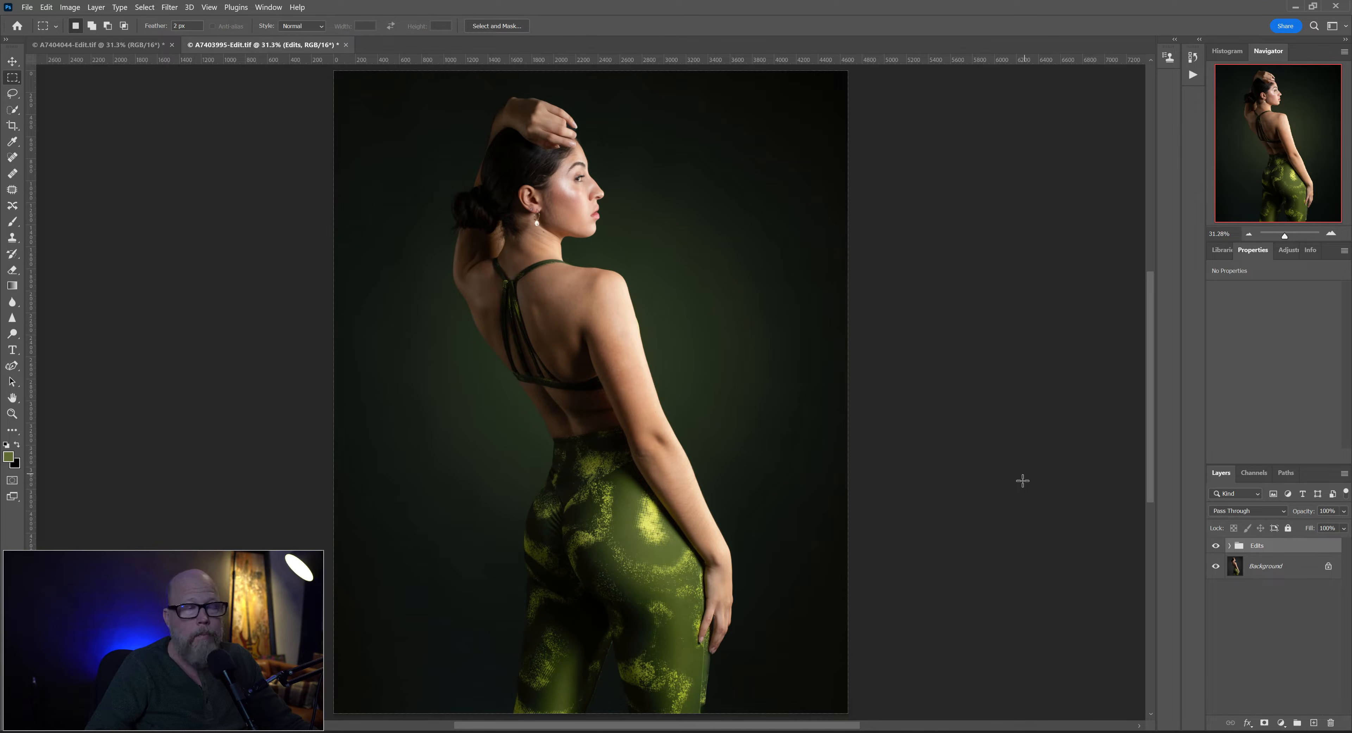
click(1215, 546)
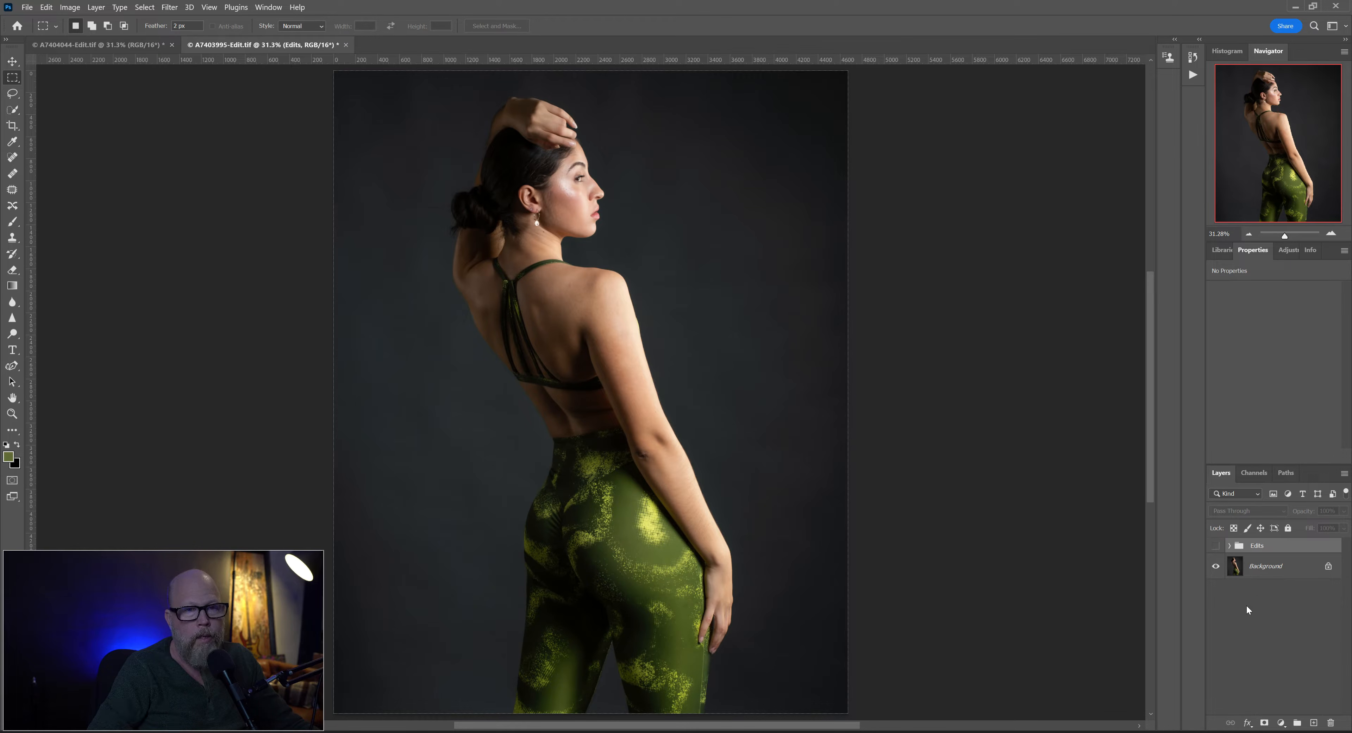
- Add an empty layer directly above the Background and enlarge the Brush to 3900 px
click(1253, 566)
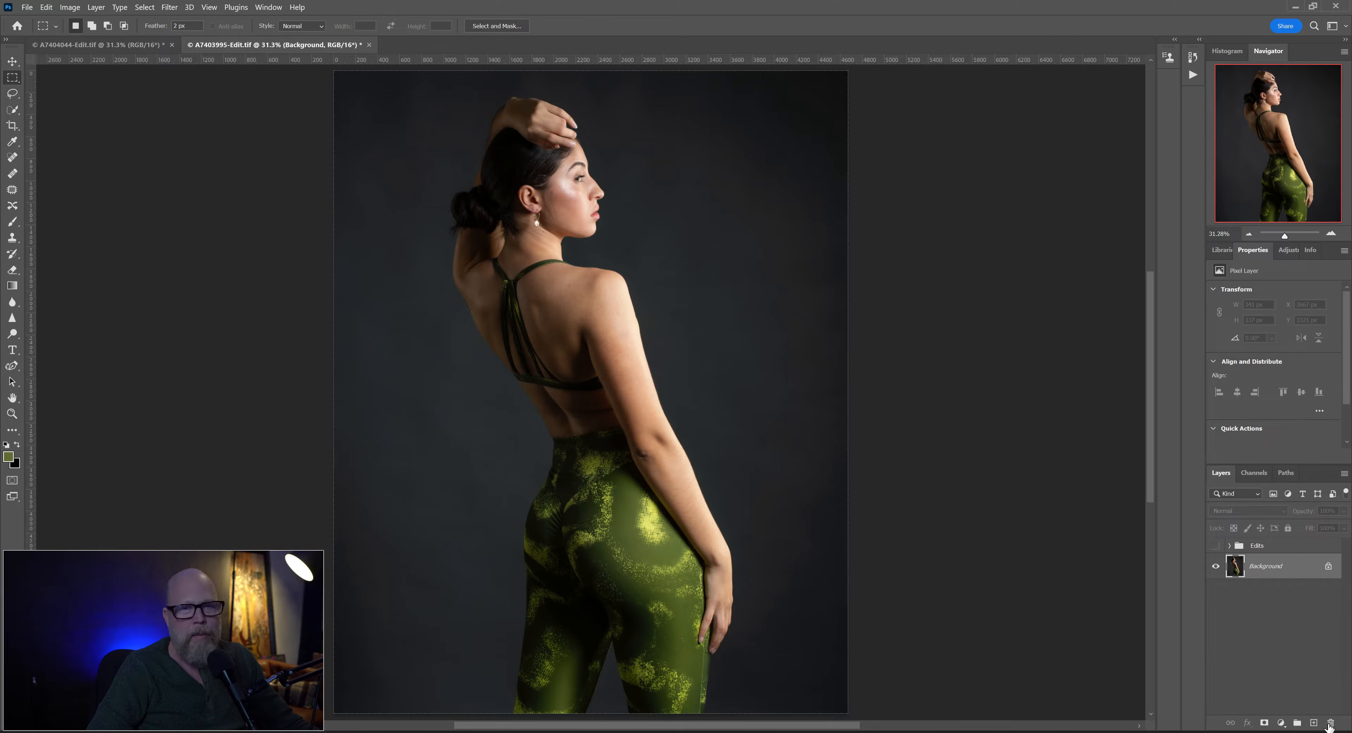
click(1313, 723)
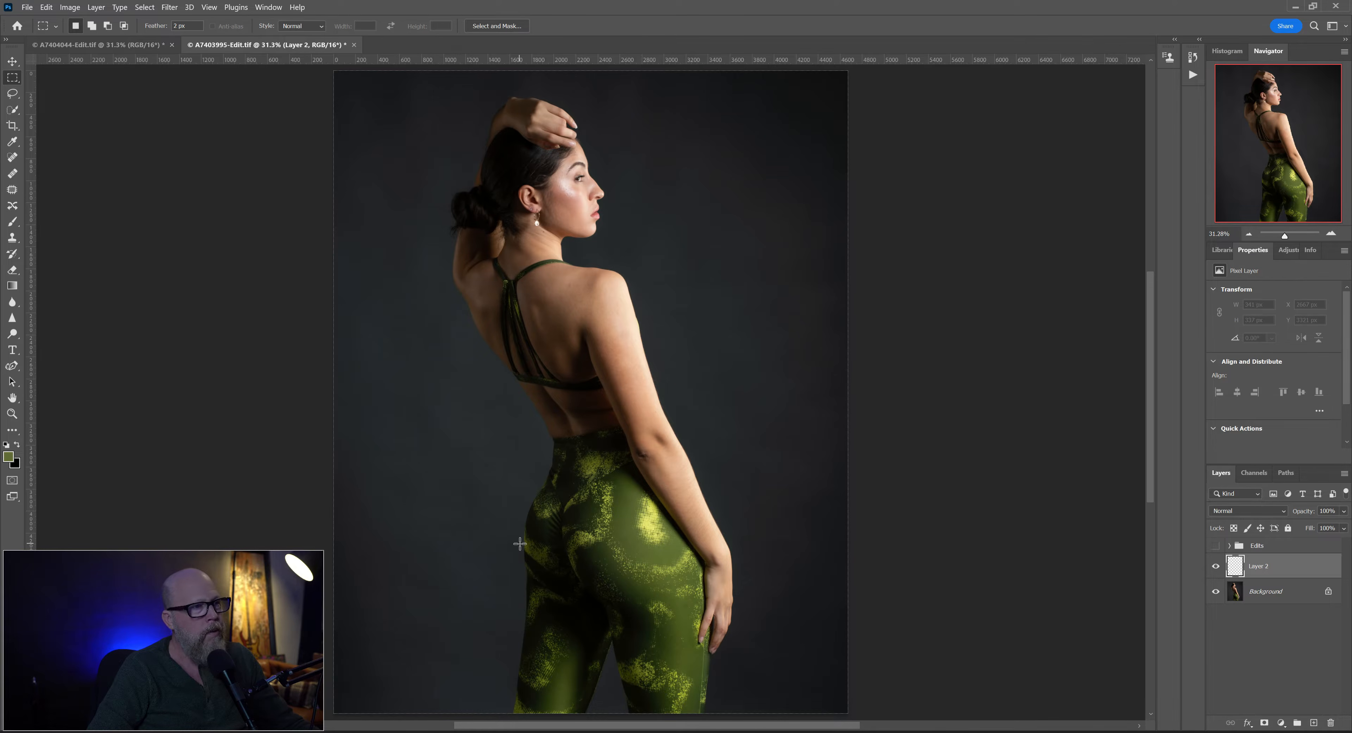
click(21, 222)
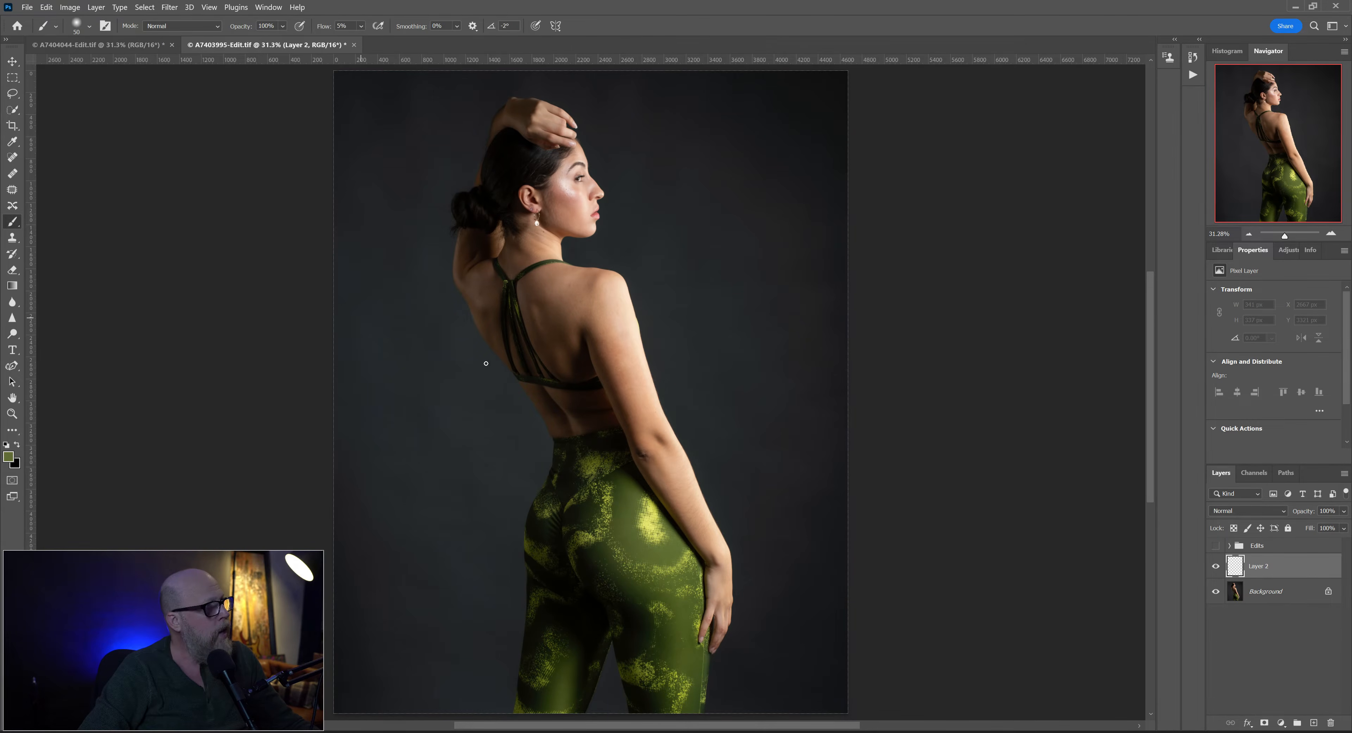
key(bracketright)
key(bracketright)
key(bracketright)
key(bracketright)
key(bracketright)
key(bracketright)
key(bracketright)
key(bracketright)
key(bracketright)
key(bracketright)
key(bracketright)
key(bracketright)
key(bracketright)
key(bracketright)
key(bracketright)
key(bracketright)
key(bracketright)
key(bracketright)
key(bracketright)
key(bracketright)
key(bracketright)
key(bracketright)
key(bracketright)
key(bracketright)
key(bracketright)
key(bracketright)
key(bracketright)
key(bracketright)
key(bracketright)
key(bracketright)
key(bracketright)
key(bracketright)
key(bracketright)
key(bracketright)
key(bracketright)
key(bracketright)
key(bracketright)
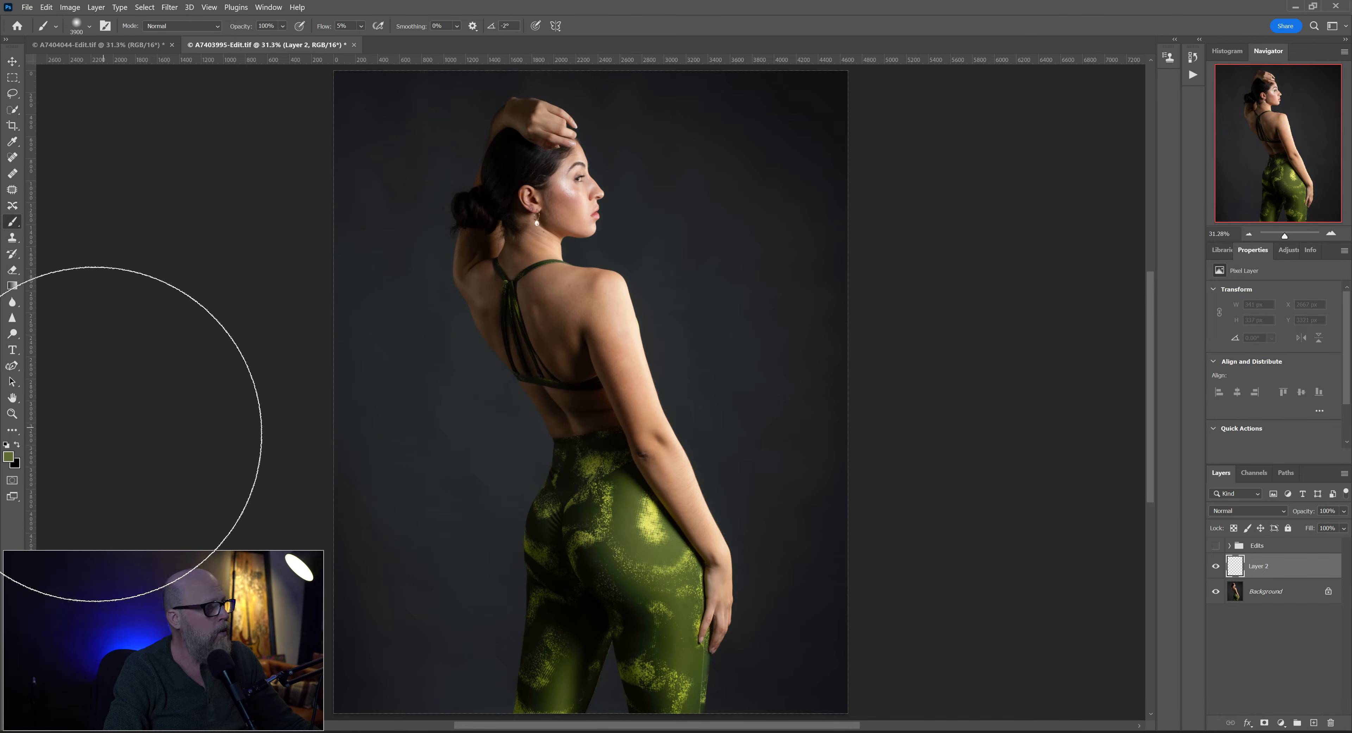
- Set the foreground colour to white and the brush to 0% hardness and 20% flow
click(7, 446)
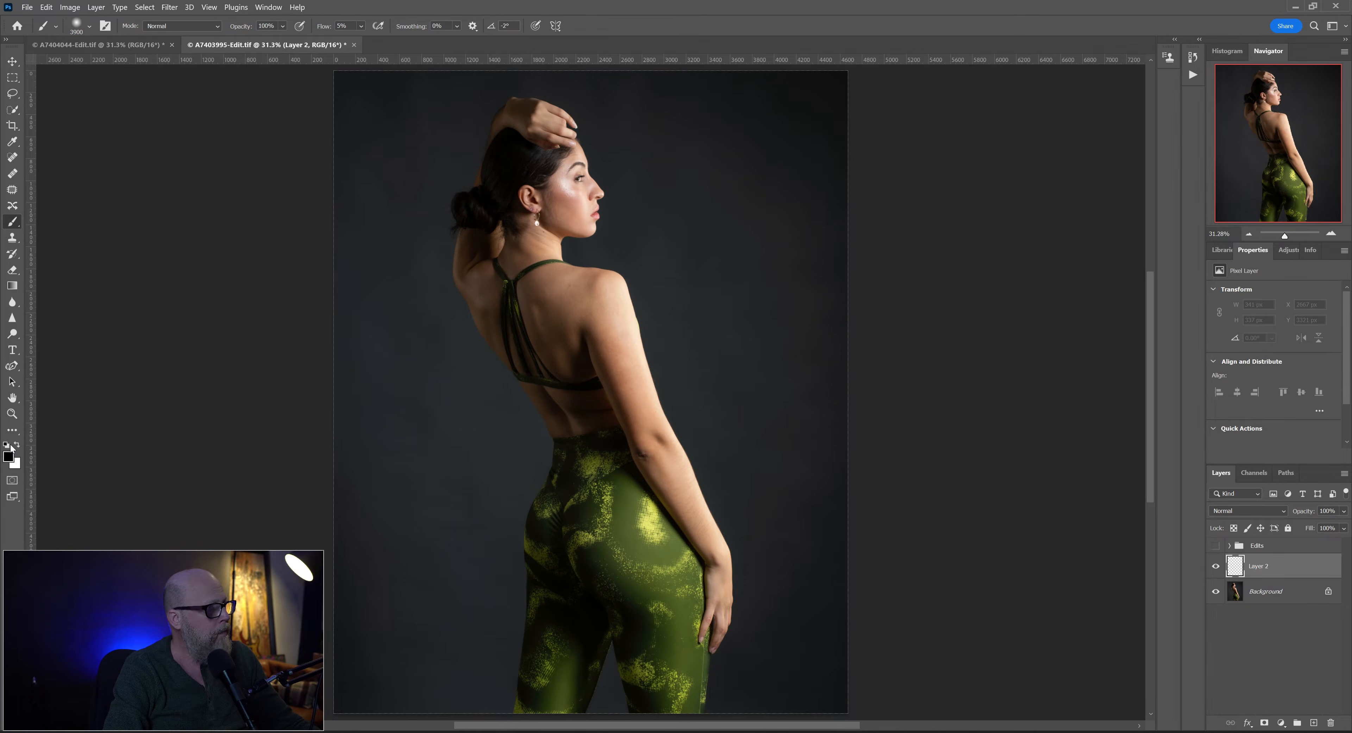
click(17, 445)
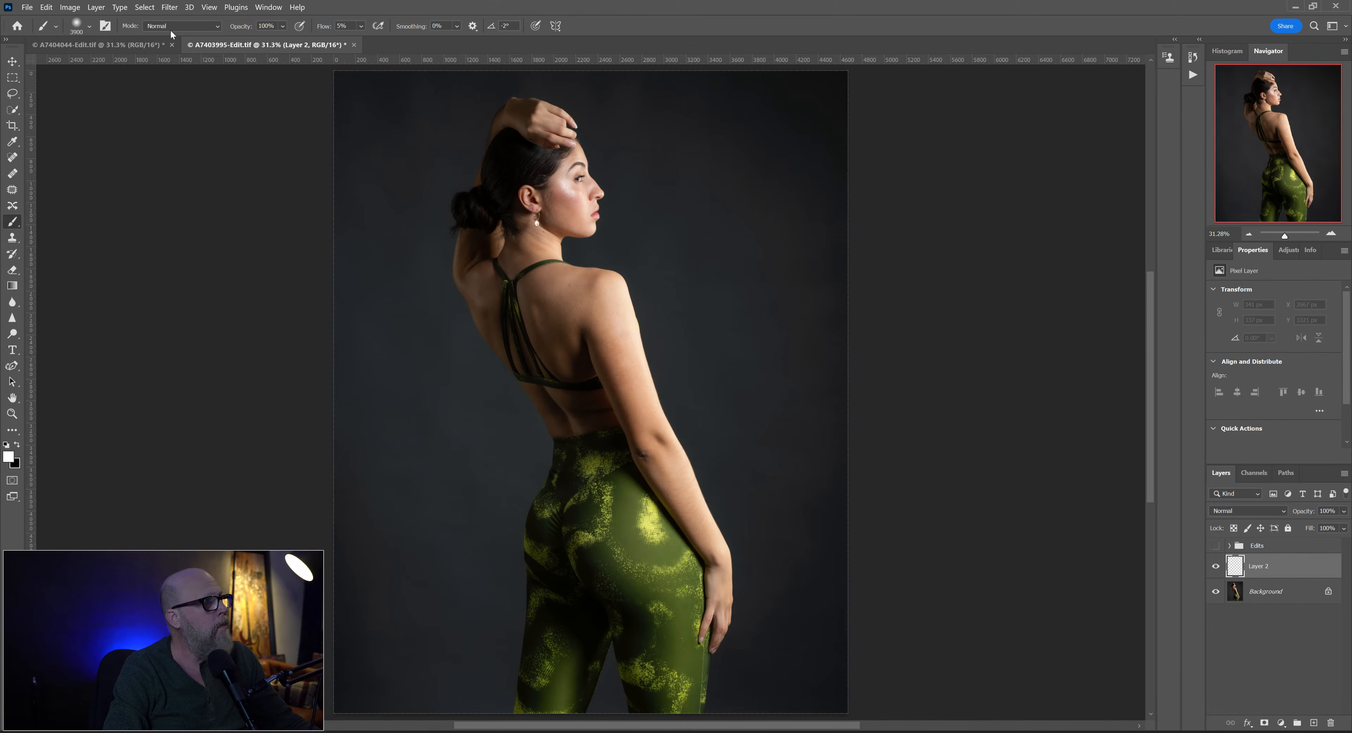
click(77, 30)
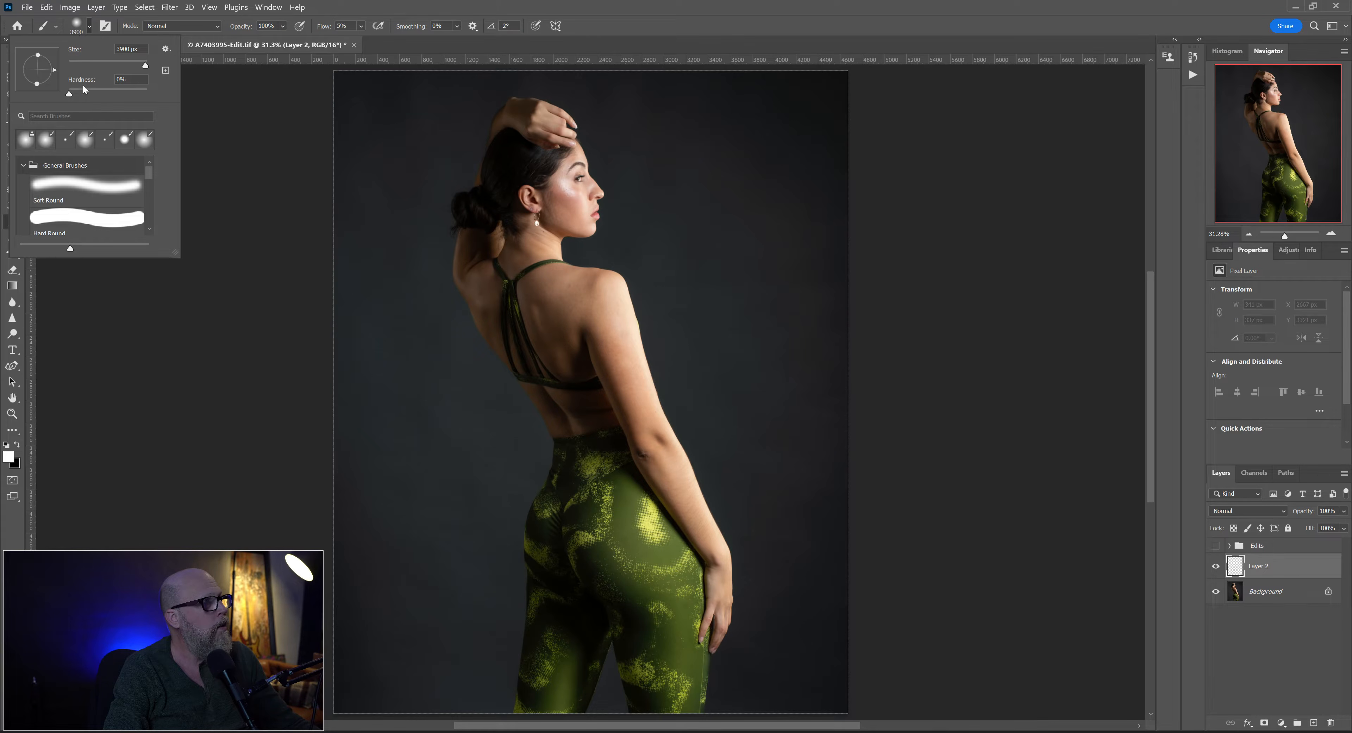
click(69, 94)
click(325, 12)
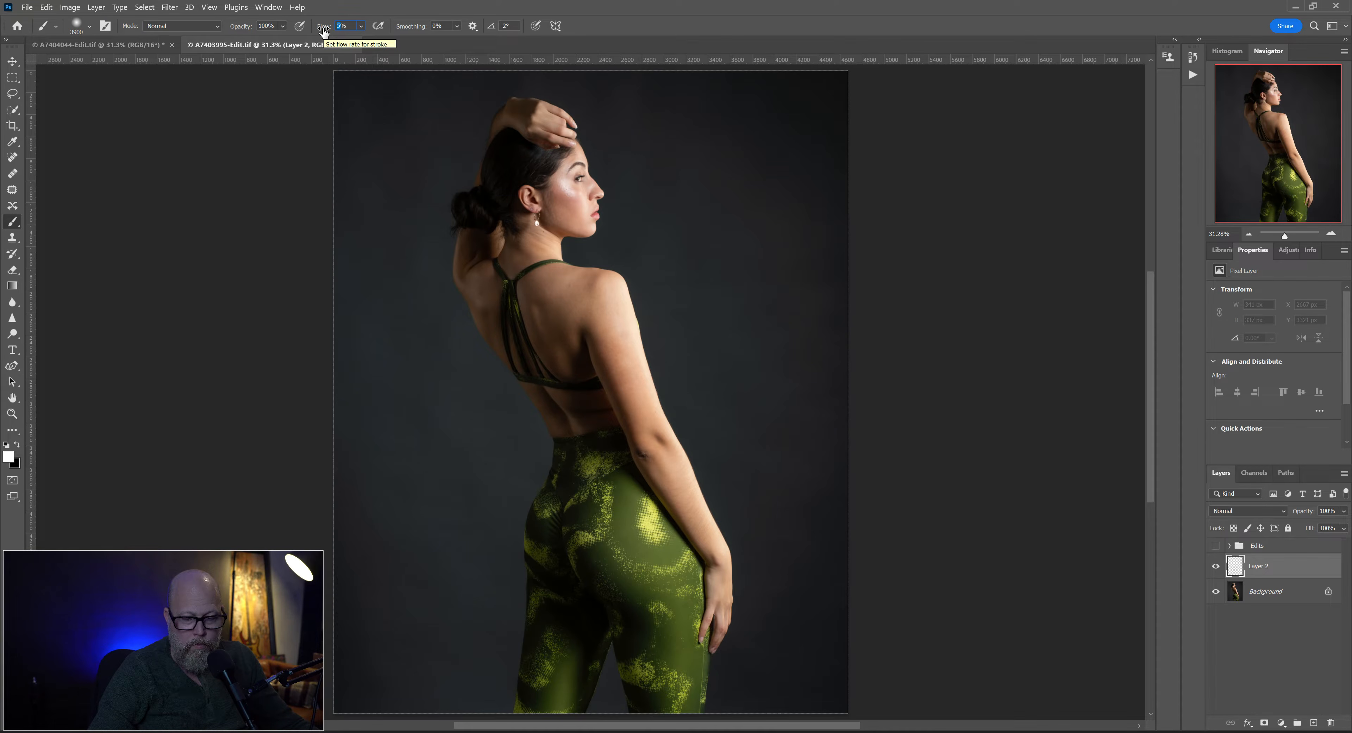
text(20)
key(Return)
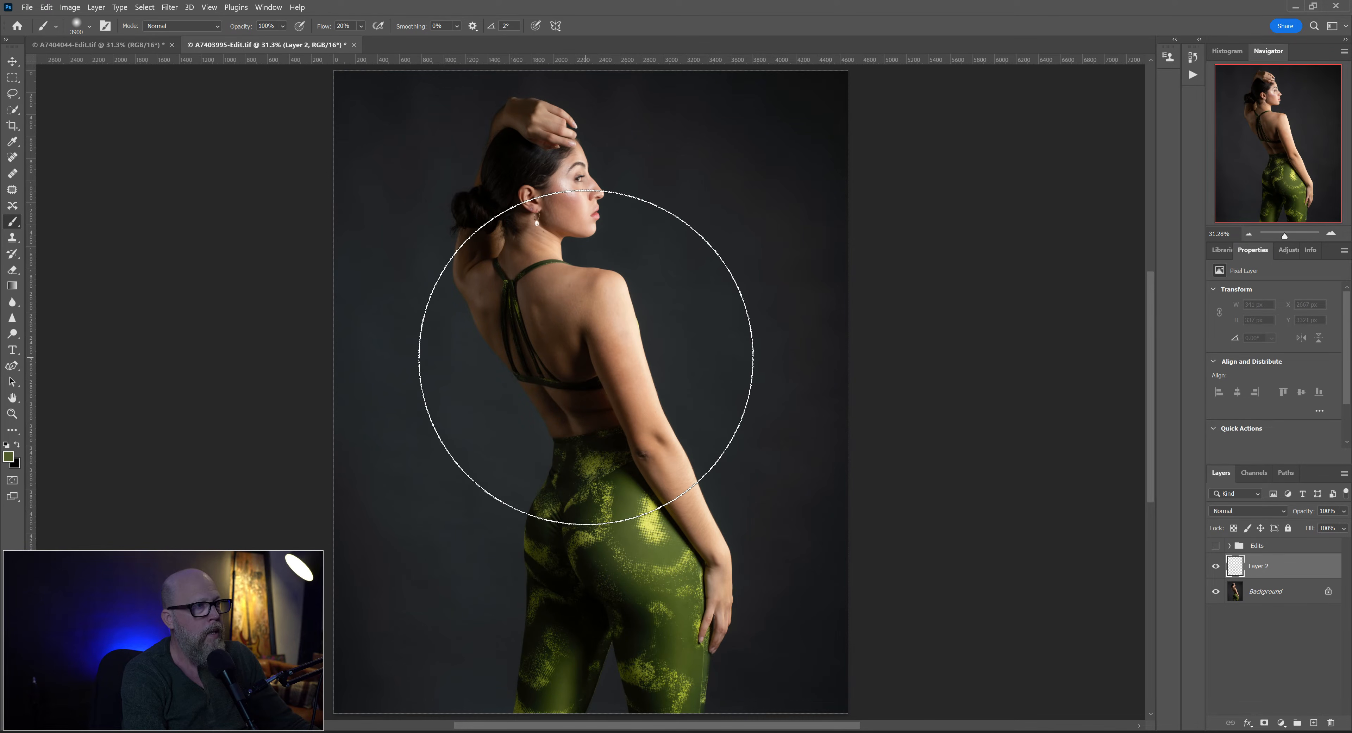
- Enlarge the brush to 4100 px and build up a soft green glow over the woman's back with repeated dabs on Layer 2
key(bracketright)
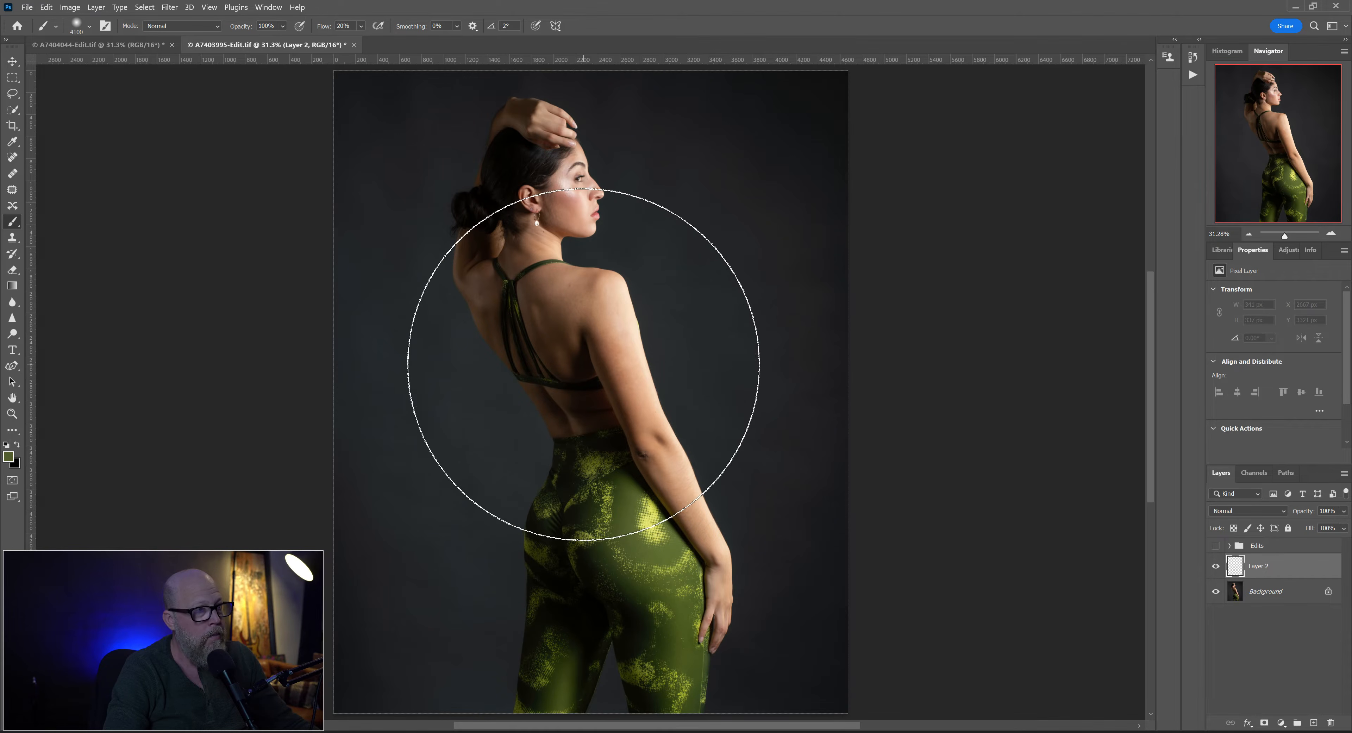
key(bracketright)
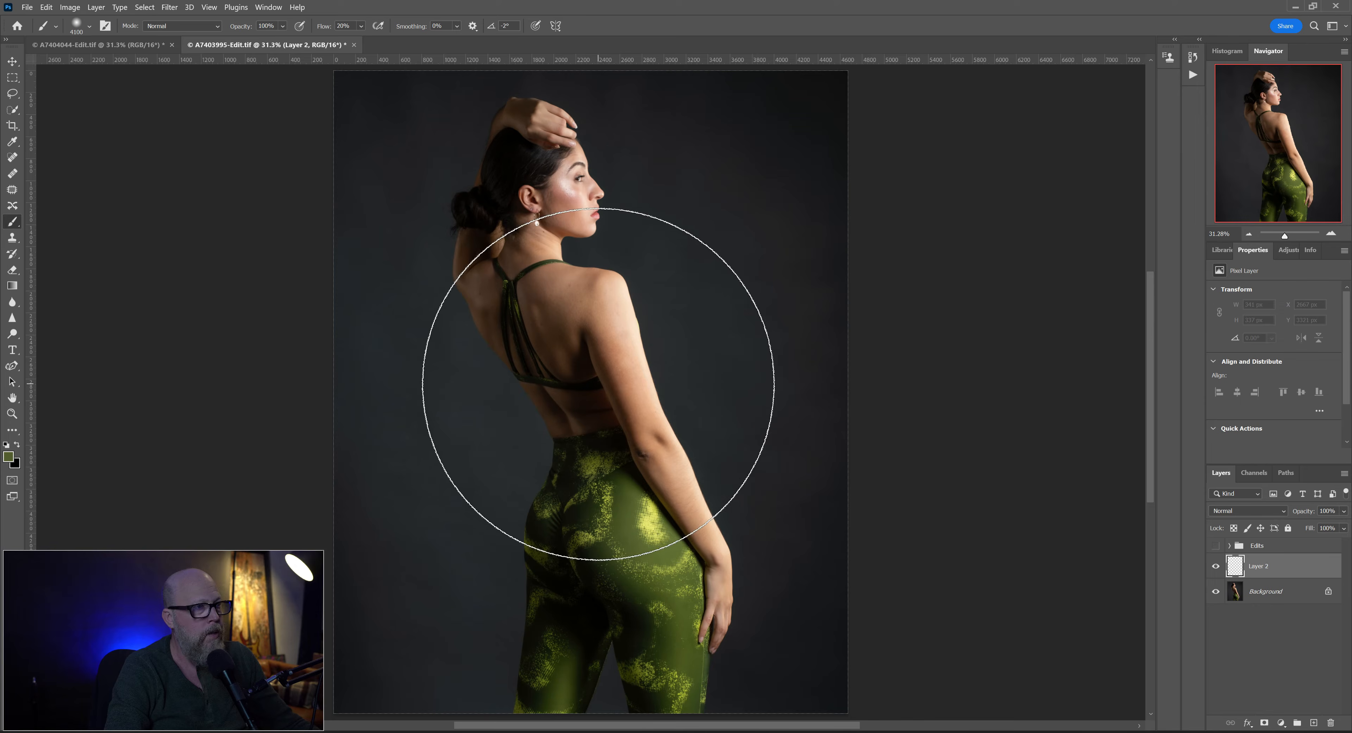
click(598, 384)
click(598, 384)
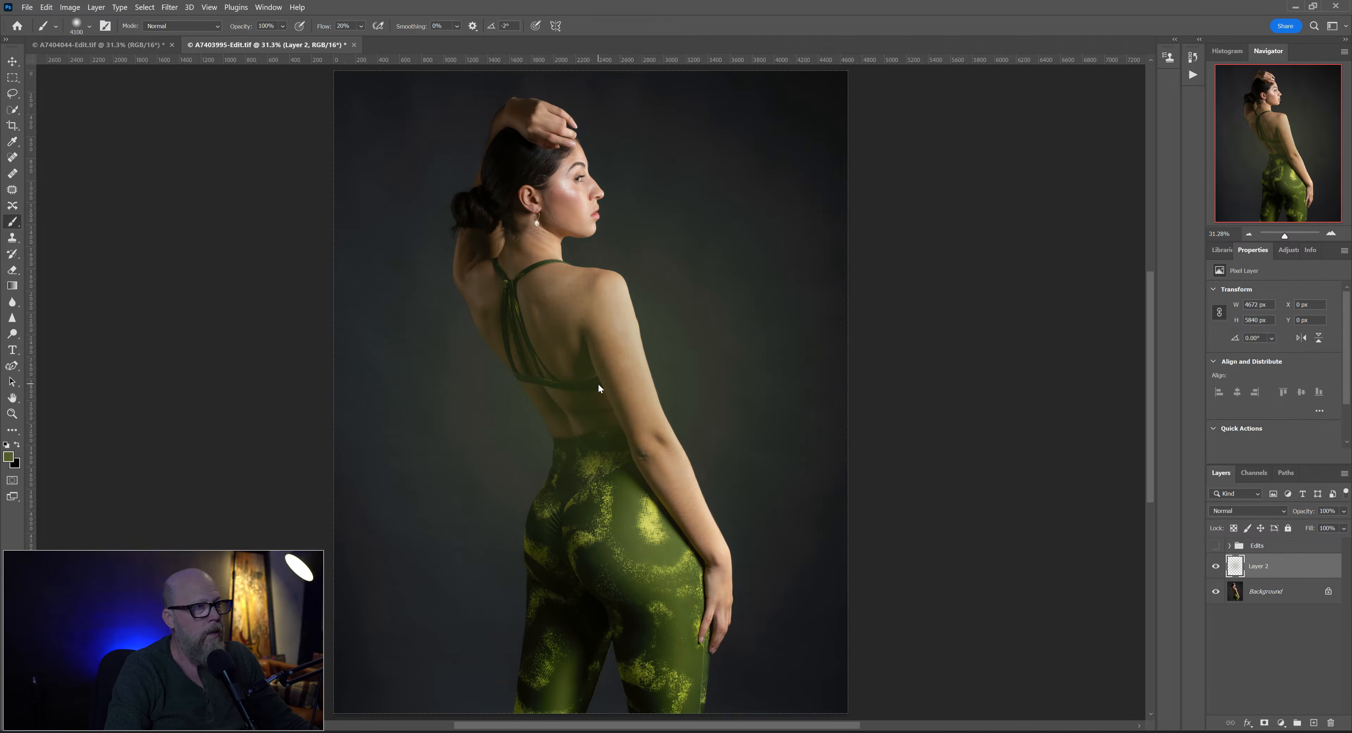
click(599, 385)
click(599, 384)
click(598, 384)
click(598, 385)
click(598, 384)
click(598, 385)
click(598, 385)
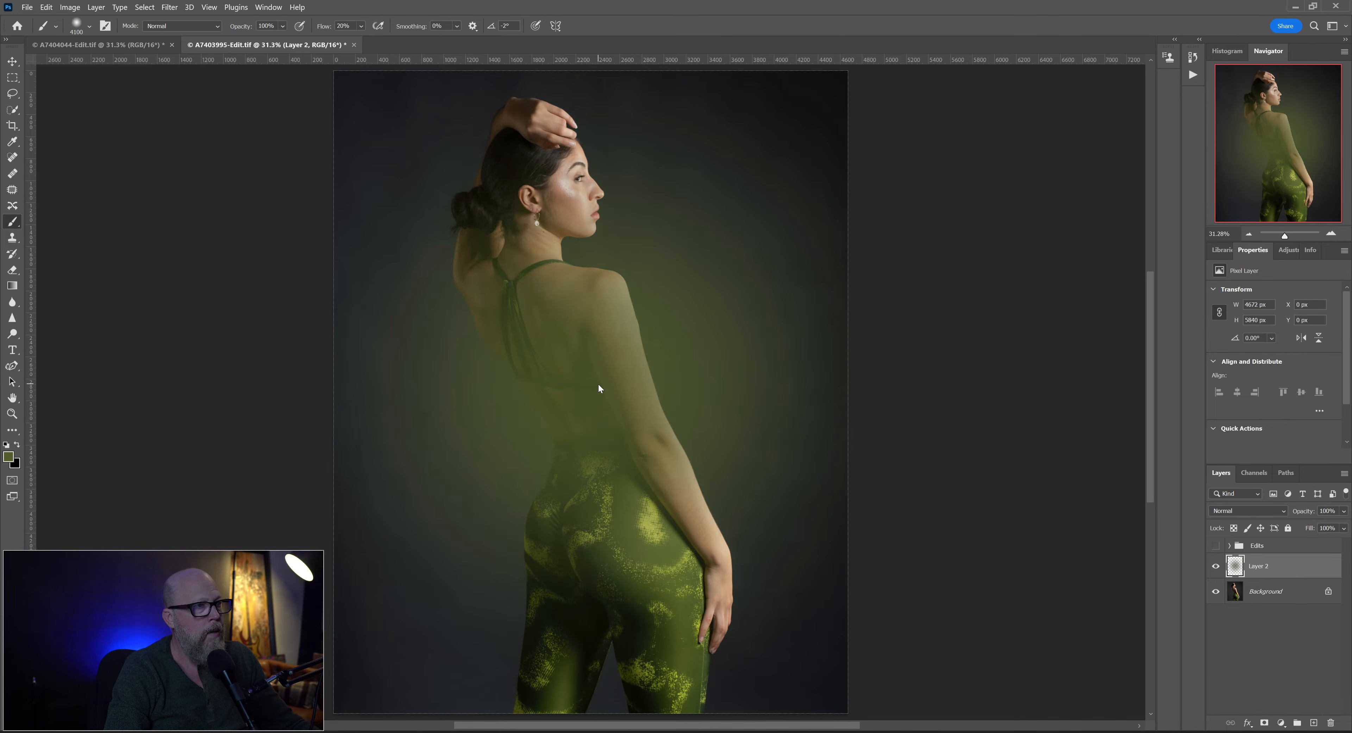
click(599, 385)
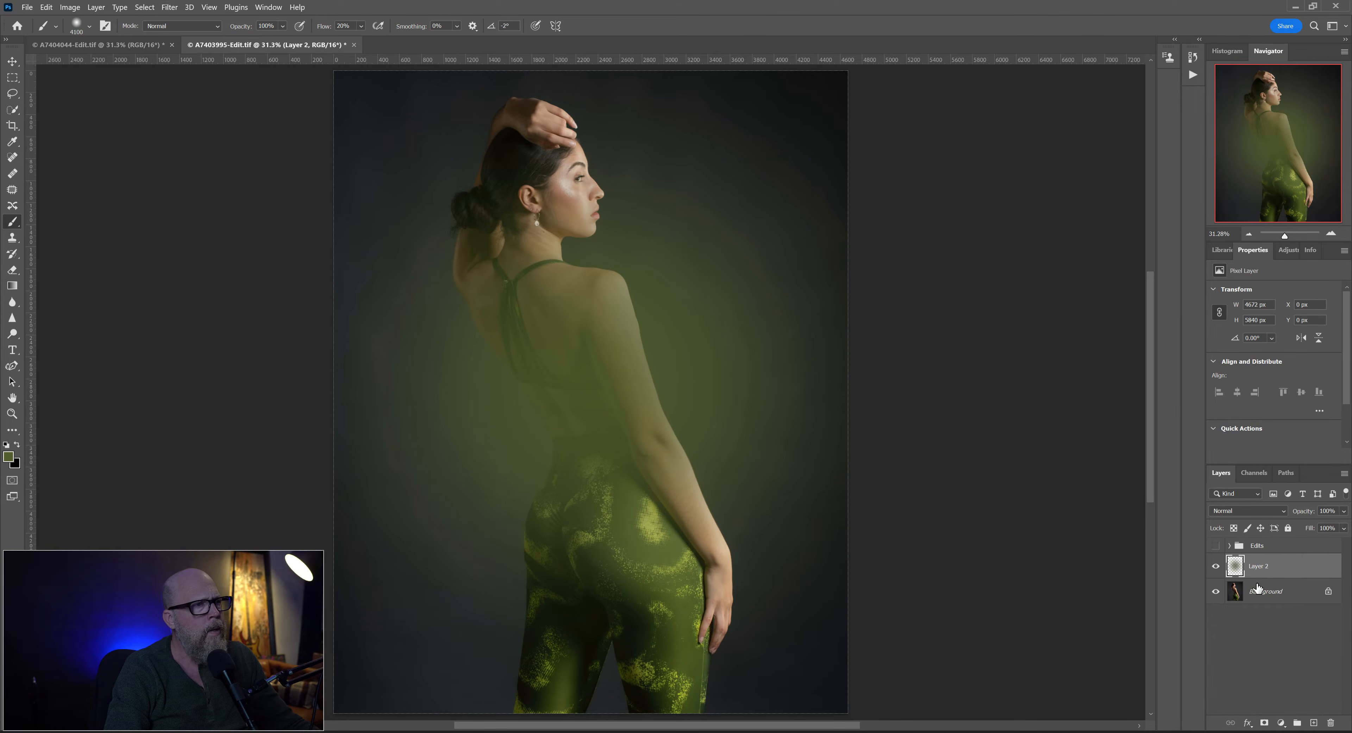
- Hide Layer 2 and select the woman on the Background layer with Select Subject
click(1216, 567)
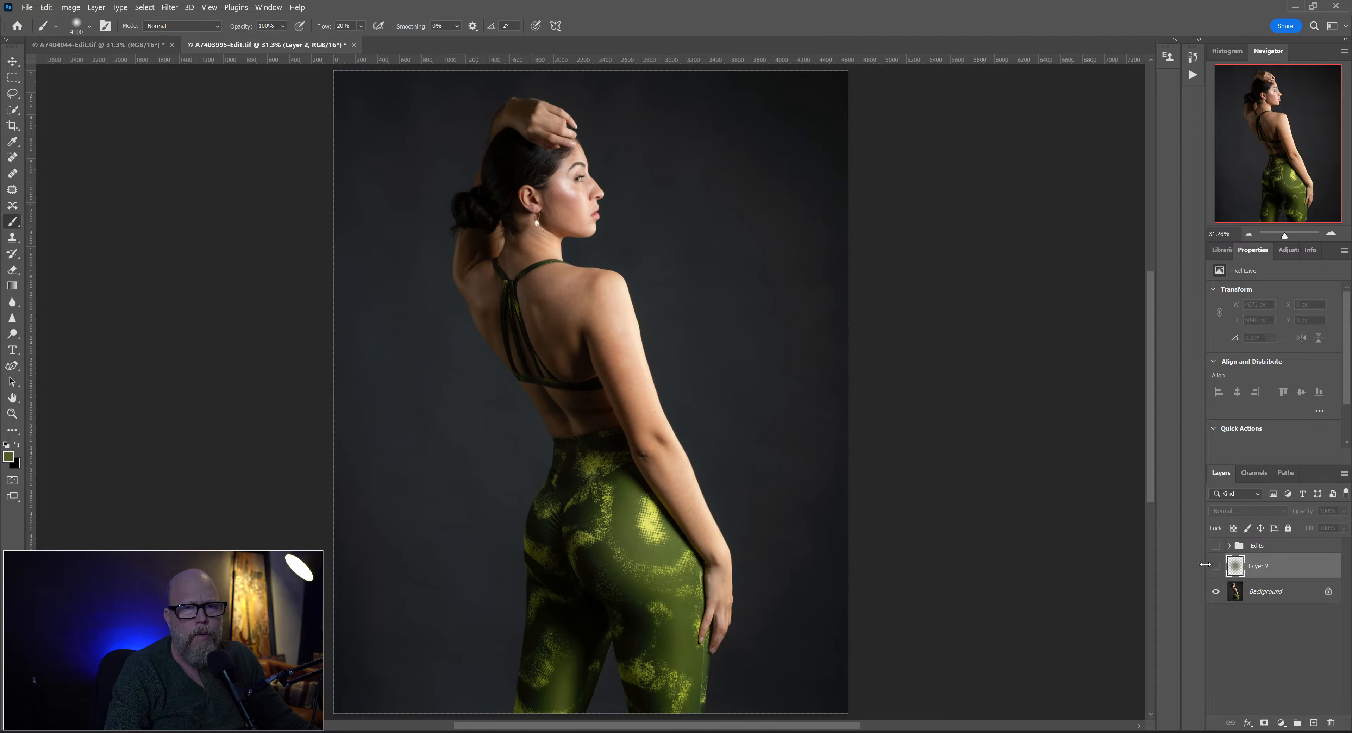
click(1235, 592)
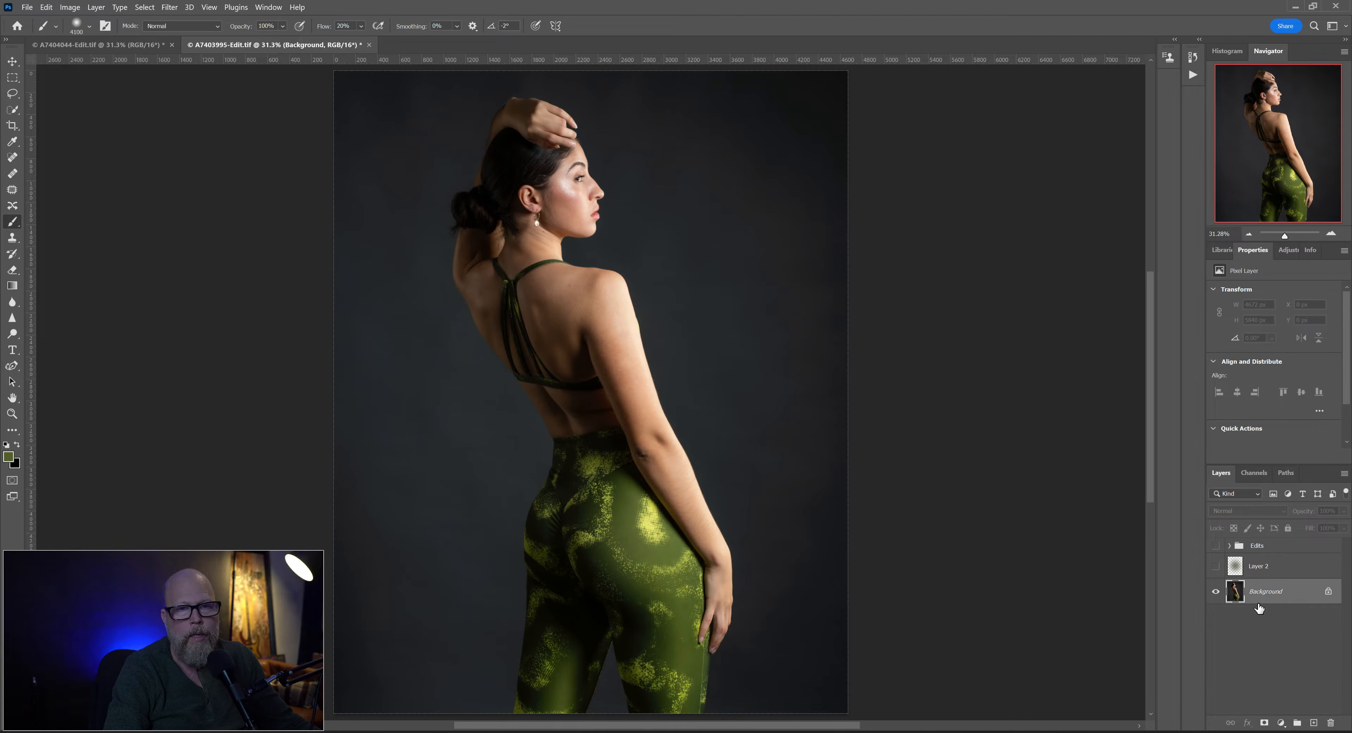
key(ctrl+minus)
click(14, 110)
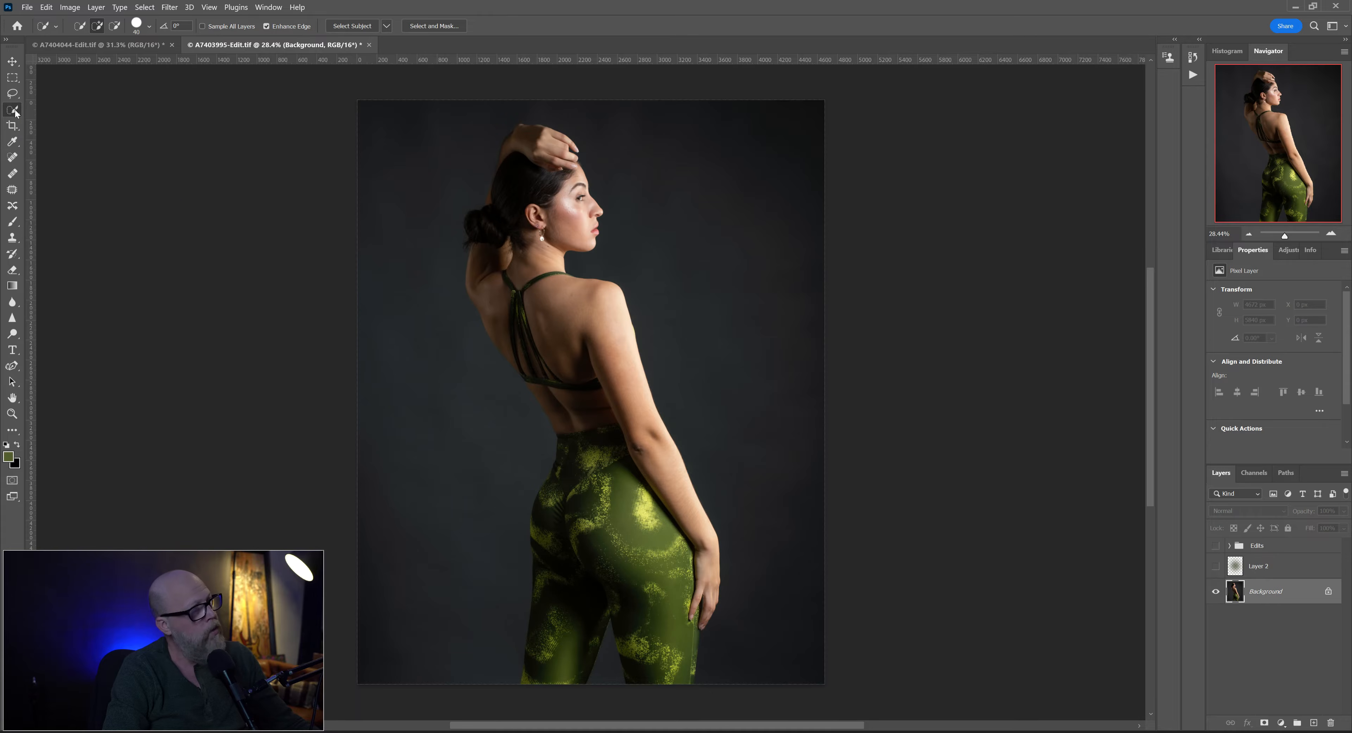
right_click(16, 113)
click(15, 112)
click(352, 26)
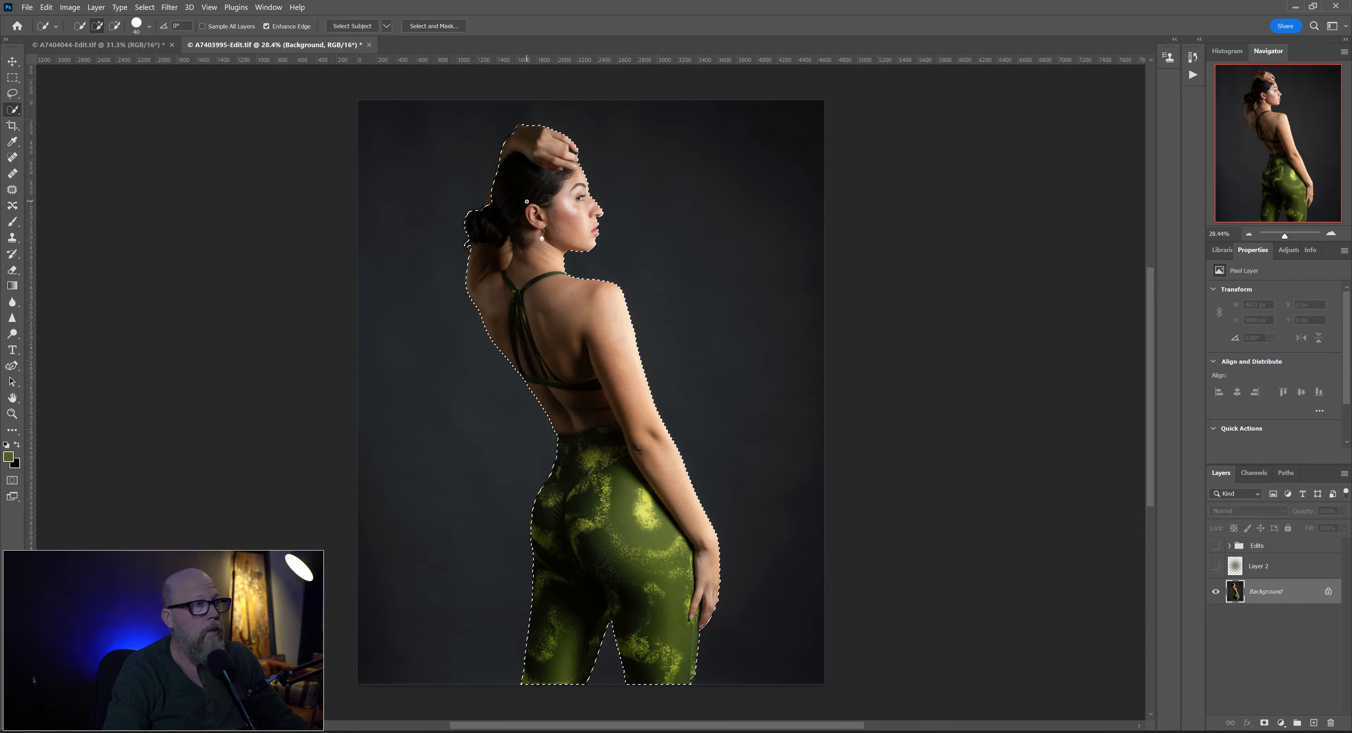
- Examine the selection edge up close around the hair, raised hand, back, arm and legs
scroll(535, 233, up, 5)
mouse_move(481, 157)
mouse_down()
mouse_move(468, 139)
mouse_move(454, 211)
mouse_up()
mouse_move(475, 155)
mouse_down()
mouse_move(476, 126)
mouse_move(487, 146)
mouse_up()
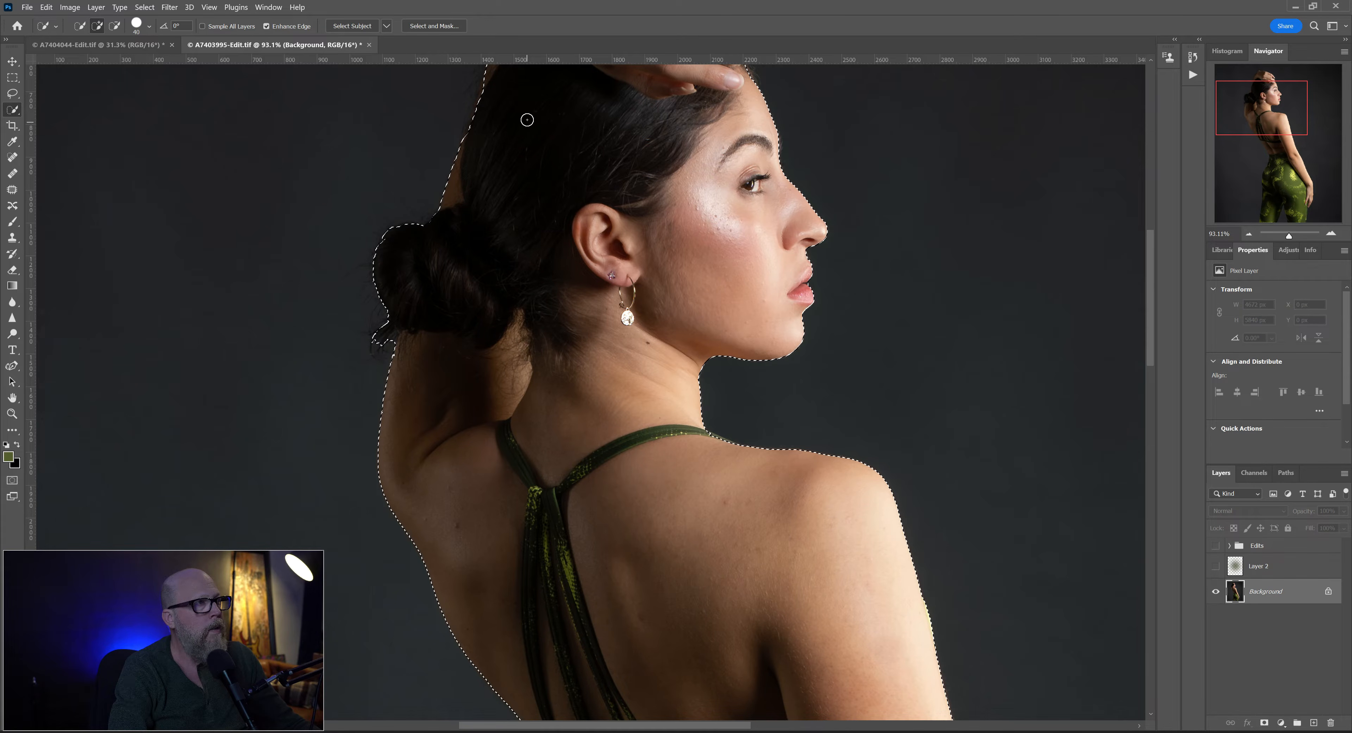
click(470, 131)
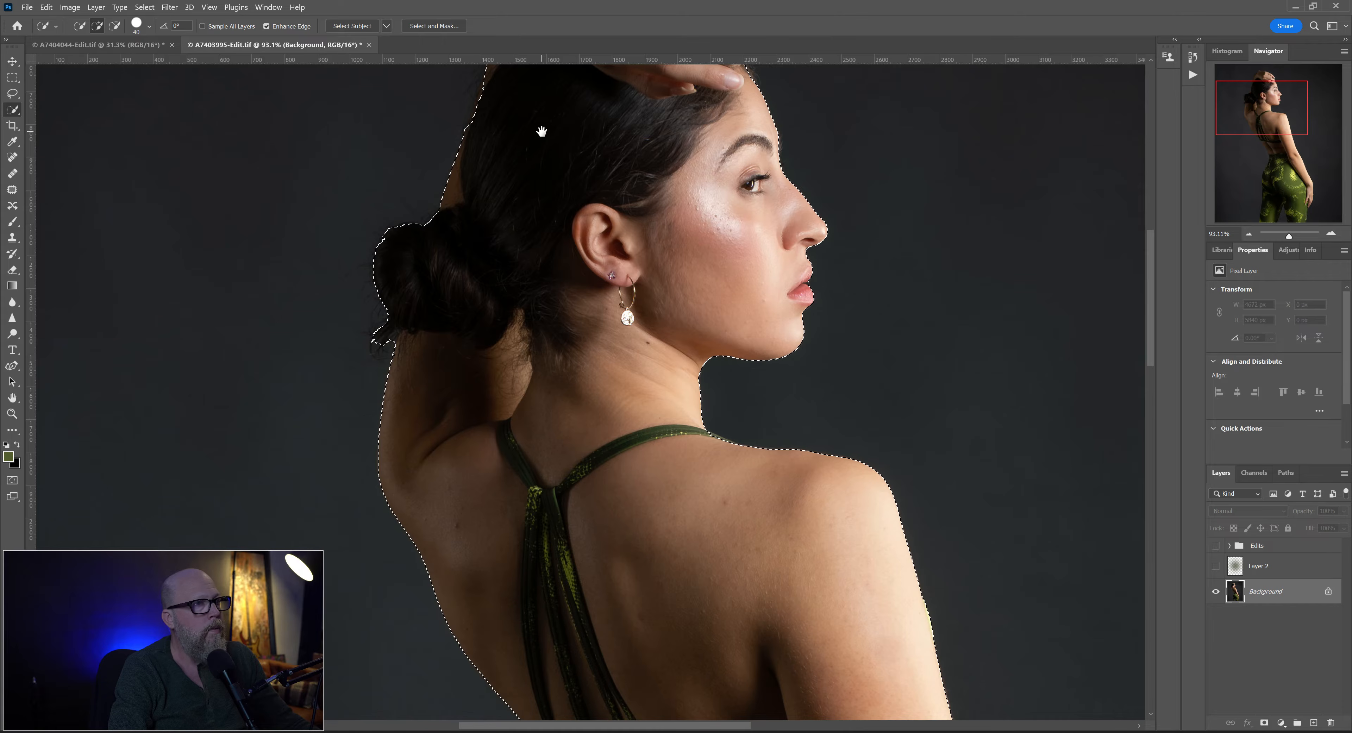
scroll(537, 130, up, 3)
scroll(519, 190, right, 1)
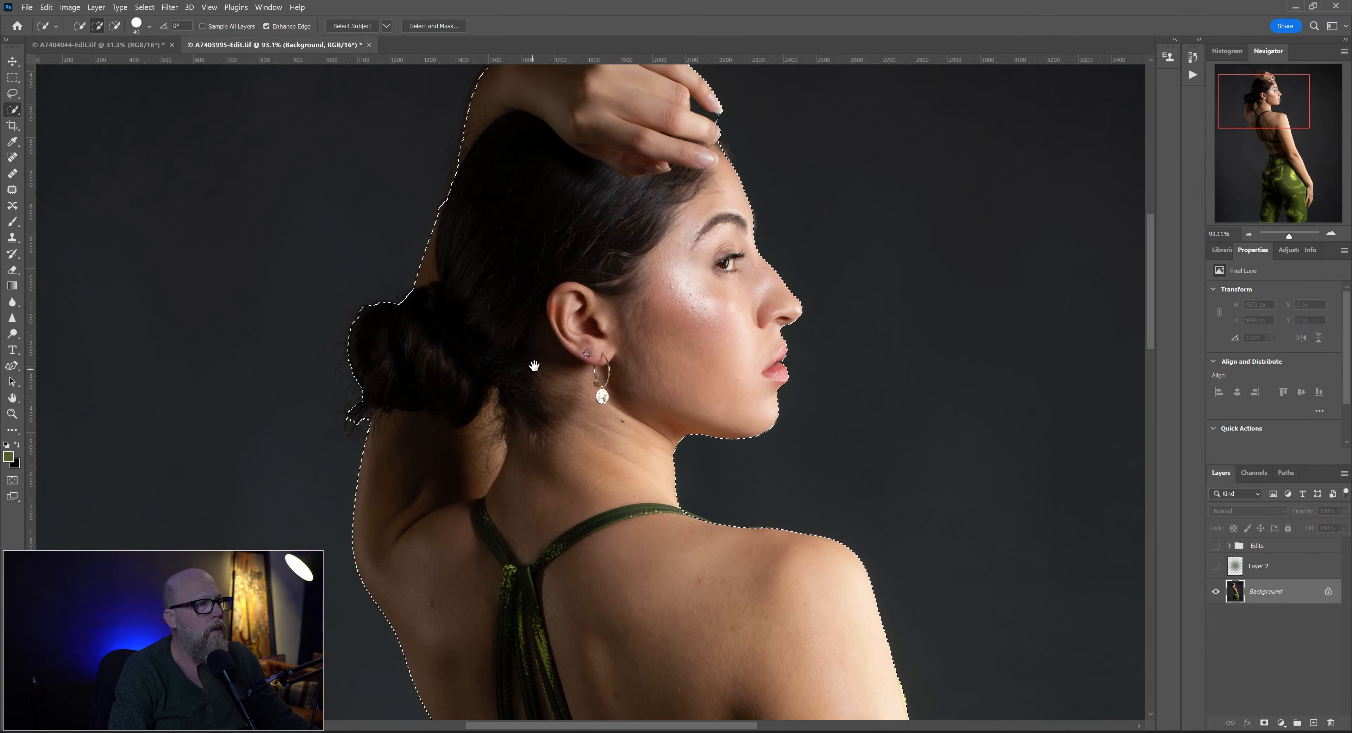
scroll(532, 217, up, 5)
mouse_move(506, 174)
mouse_down()
mouse_move(481, 206)
mouse_move(483, 190)
mouse_up()
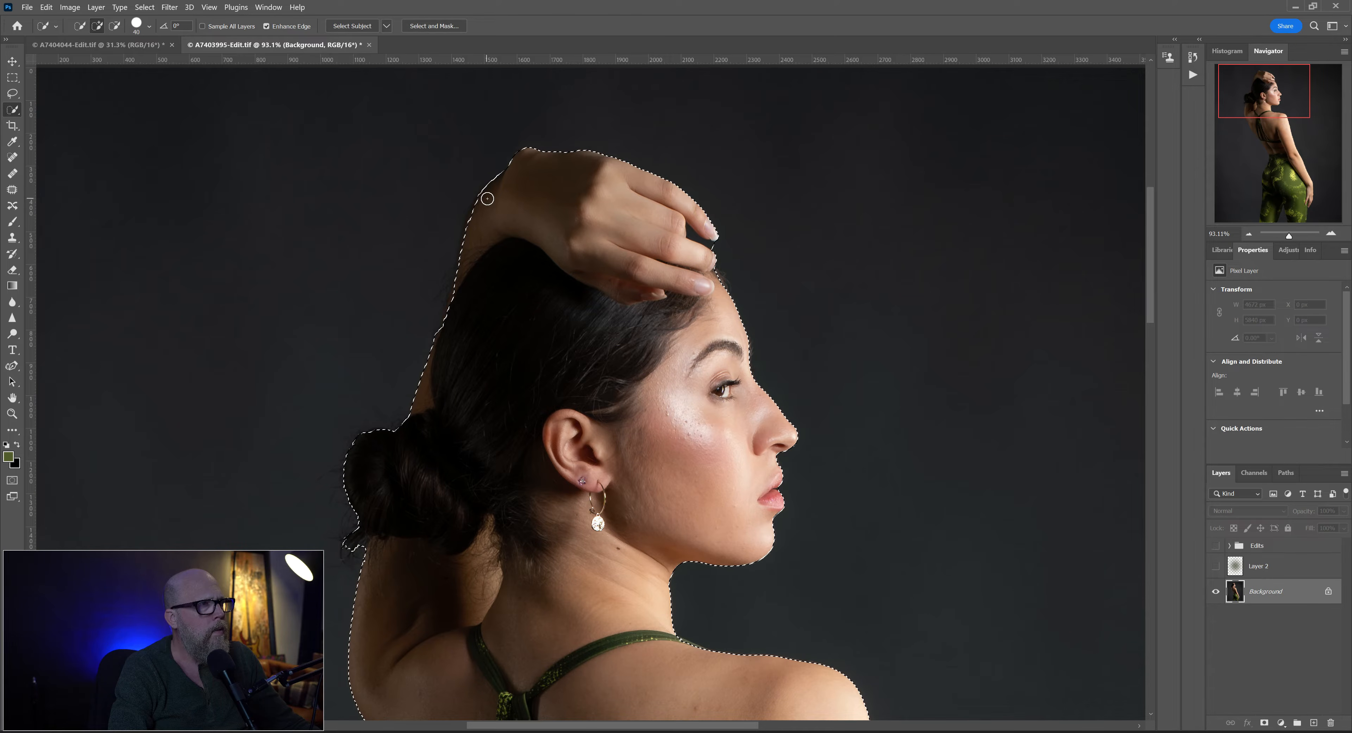
drag(588, 512, 586, 99)
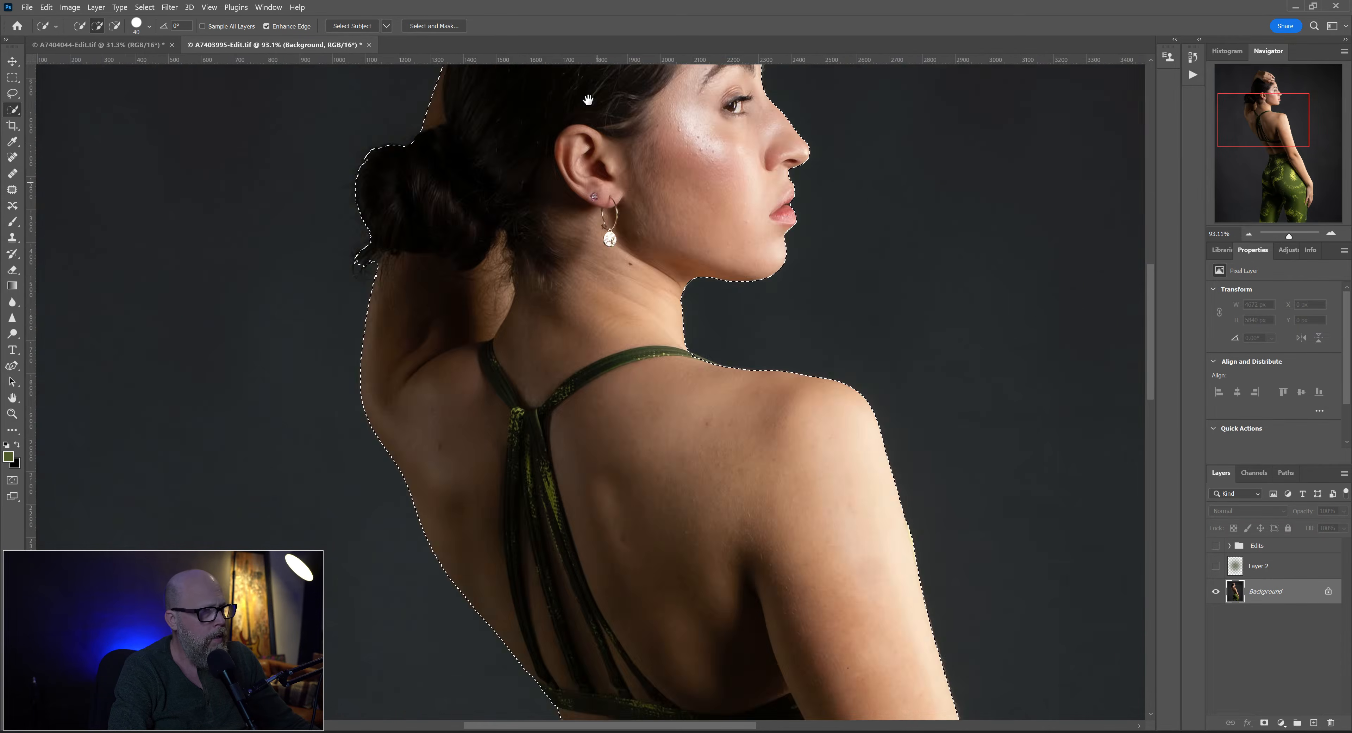
drag(657, 429, 531, 54)
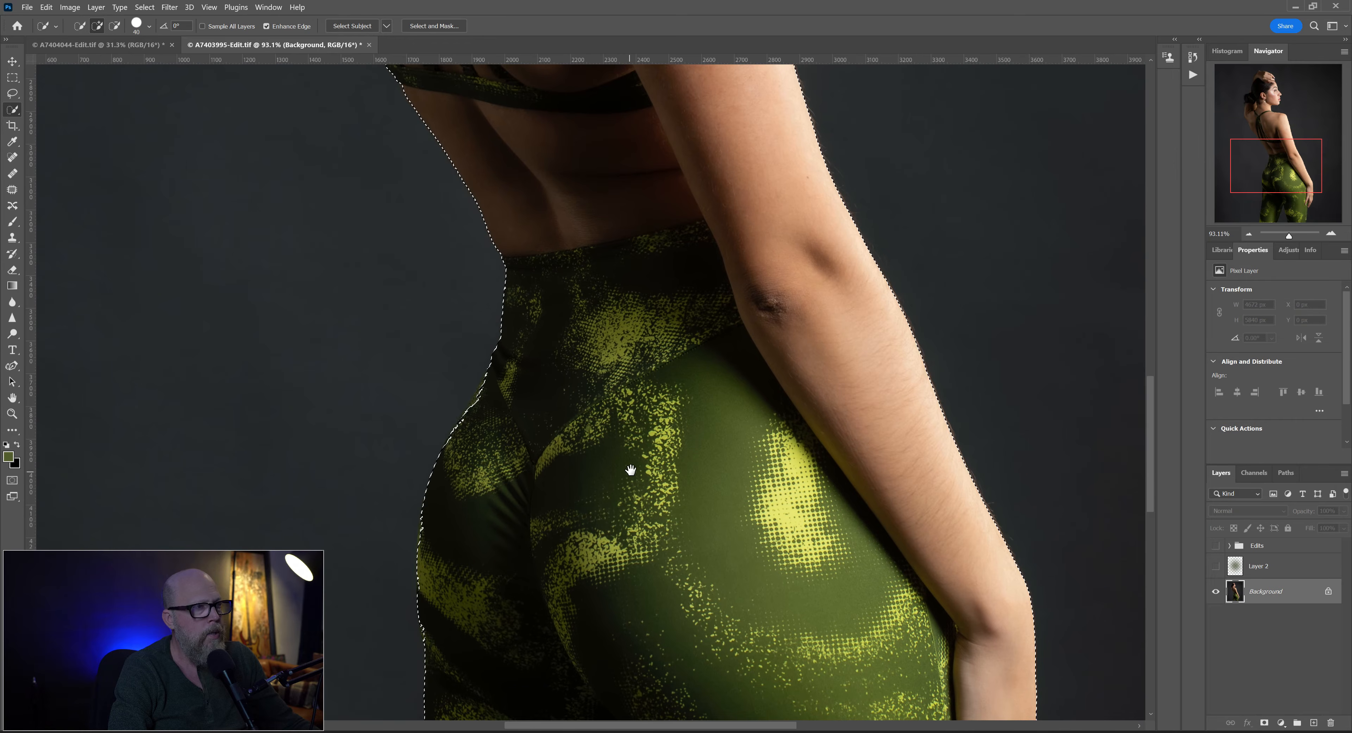
drag(631, 471, 628, 451)
drag(475, 387, 489, 366)
drag(670, 483, 695, 365)
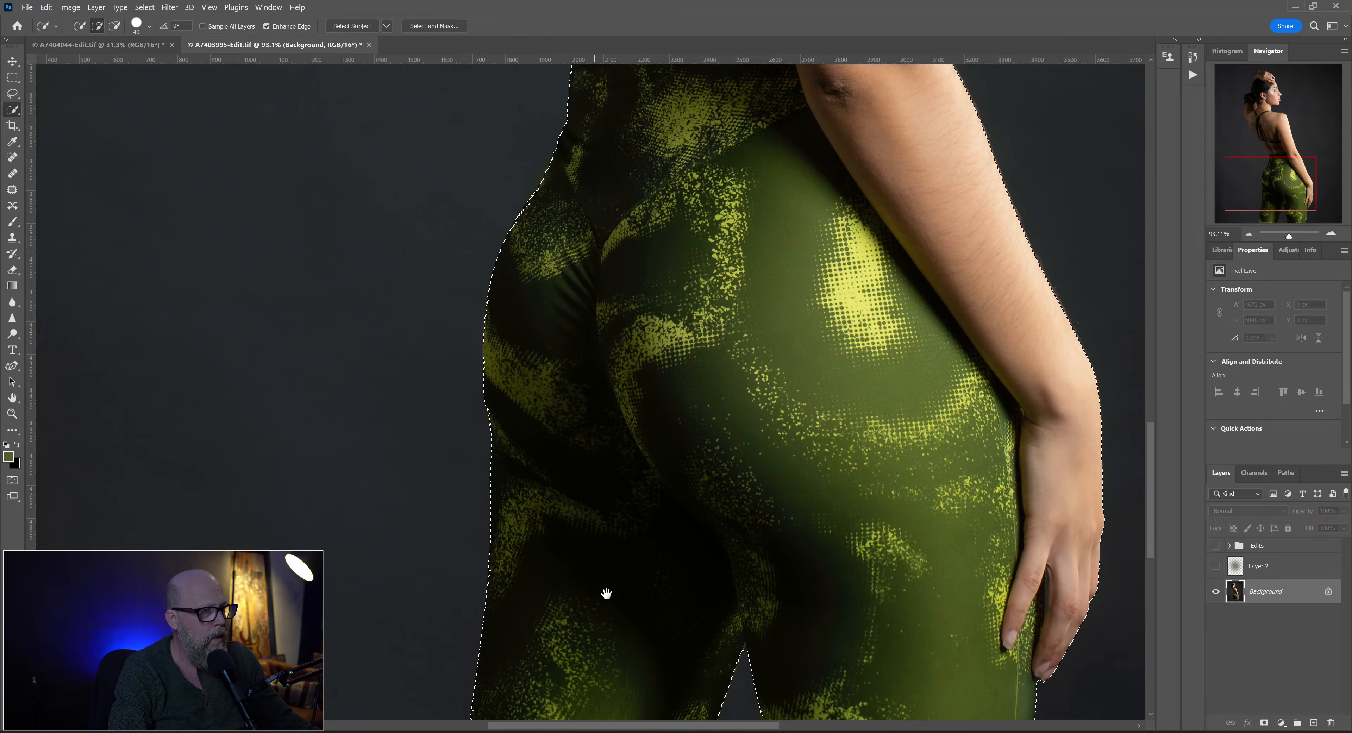
drag(606, 597, 609, 262)
- Invert the selection so that it covers the backdrop instead of the woman
scroll(546, 240, down, 5)
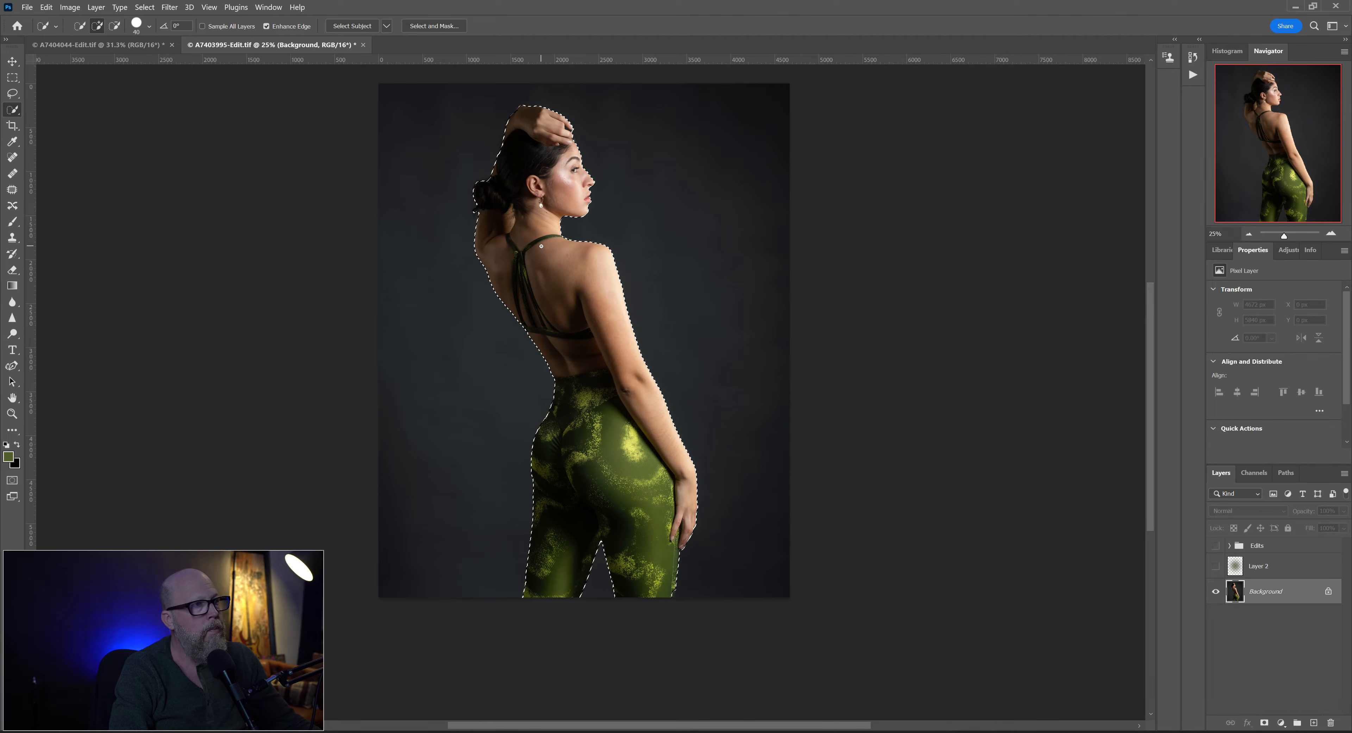
right_click(541, 246)
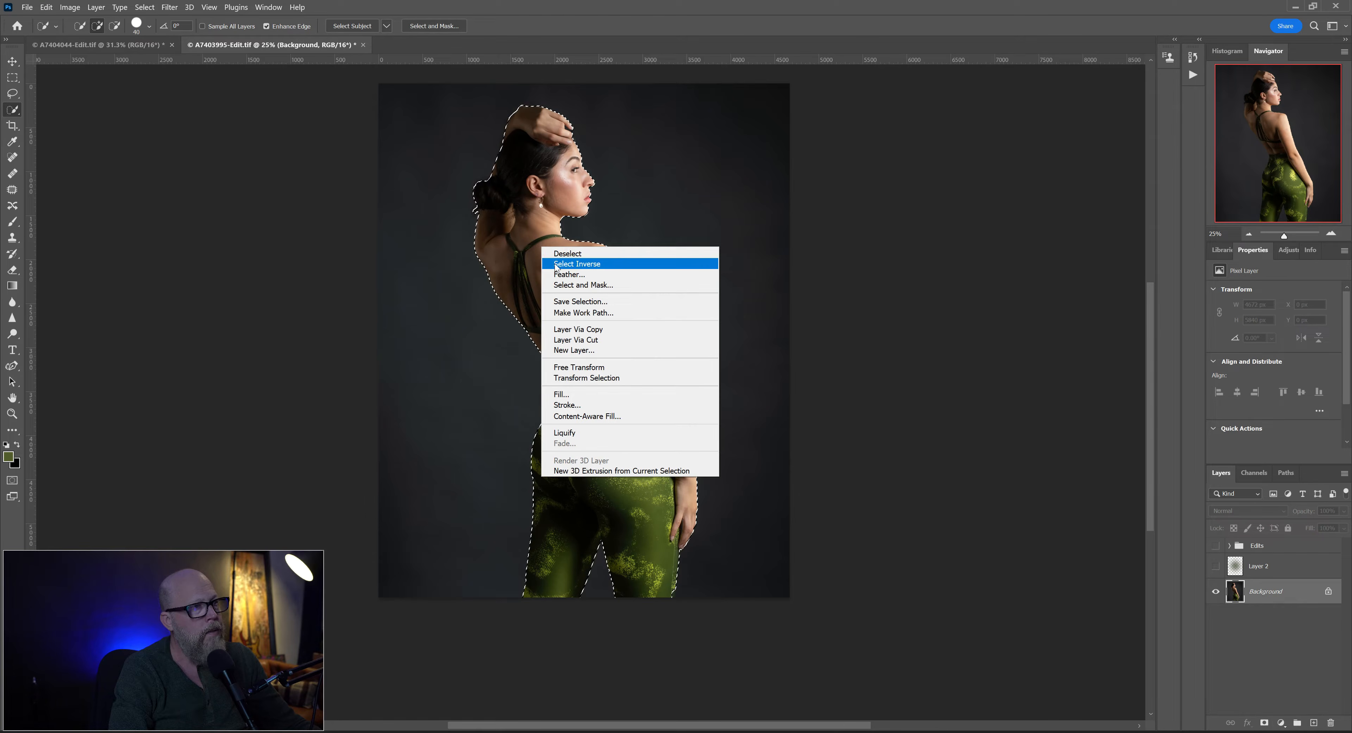
click(556, 264)
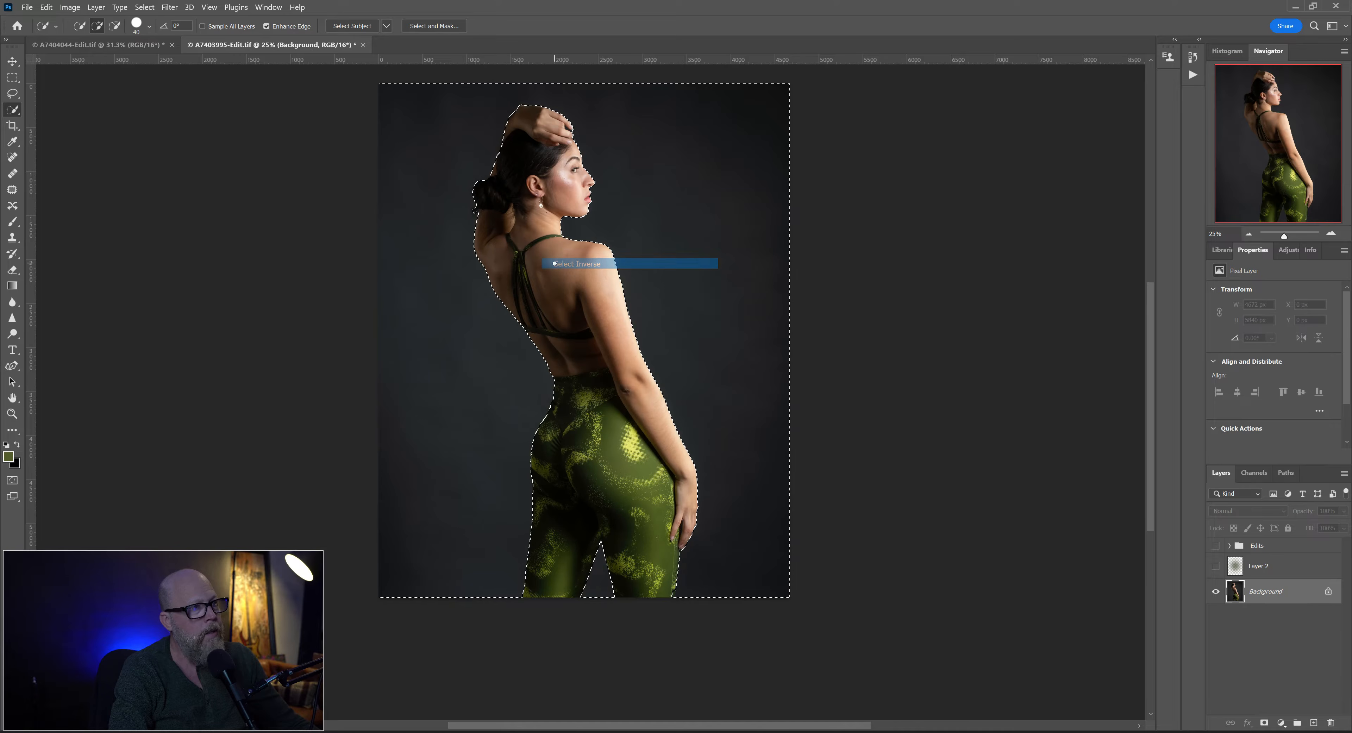
mouse_move(622, 410)
mouse_down()
mouse_move(703, 386)
mouse_move(594, 386)
mouse_up()
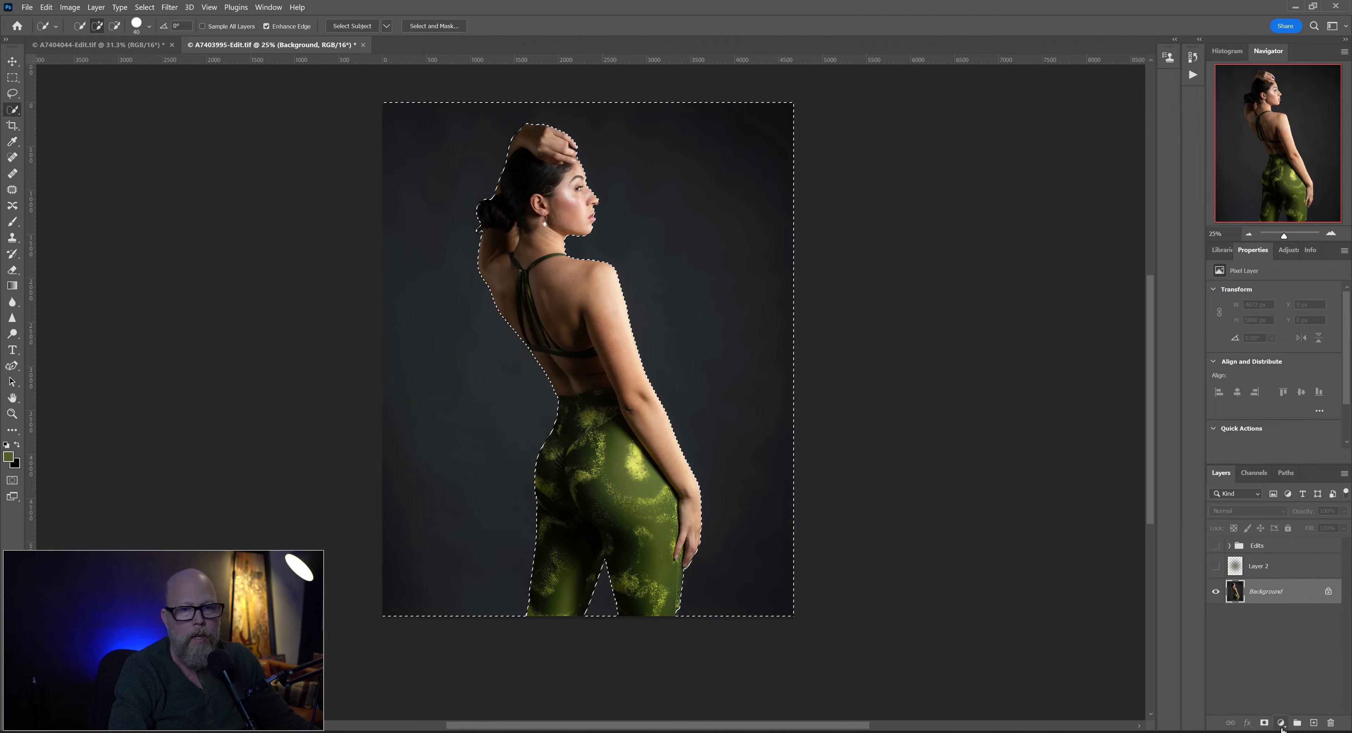
click(48, 8)
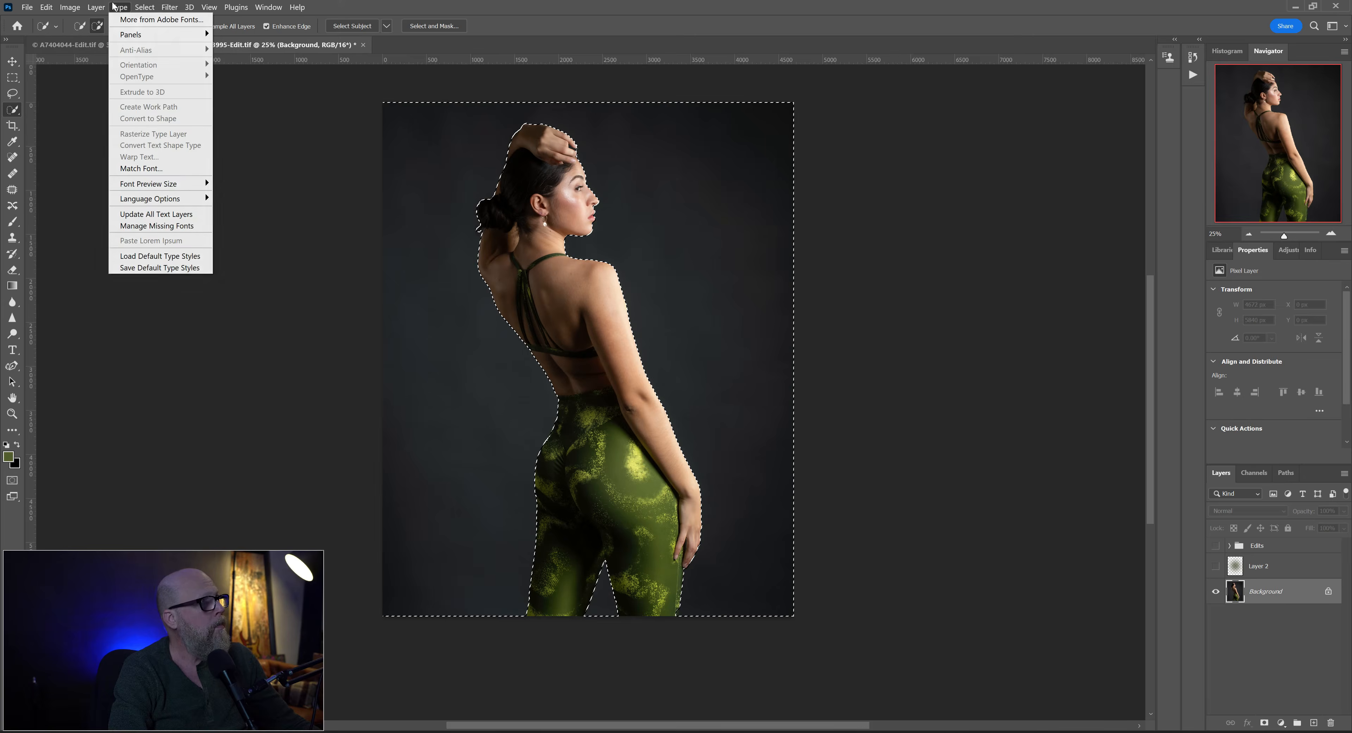
mouse_move(145, 7)
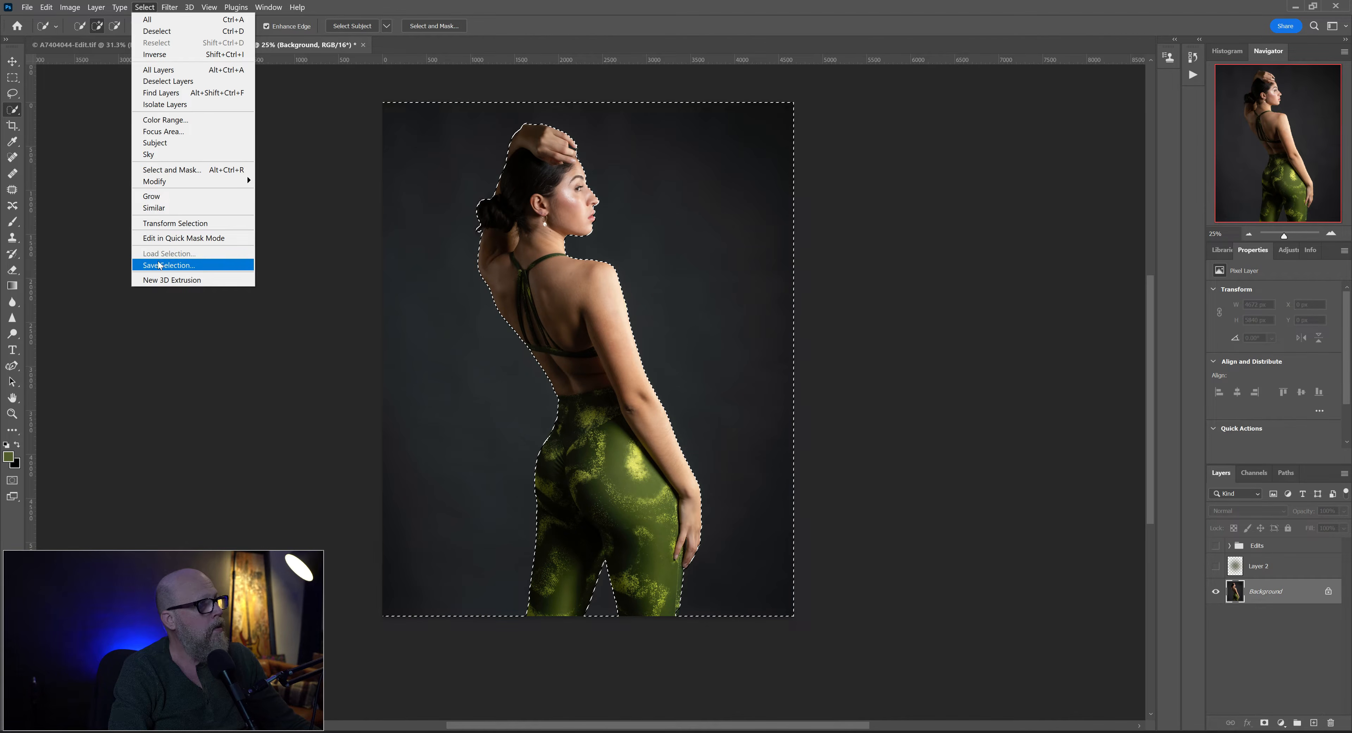
click(728, 22)
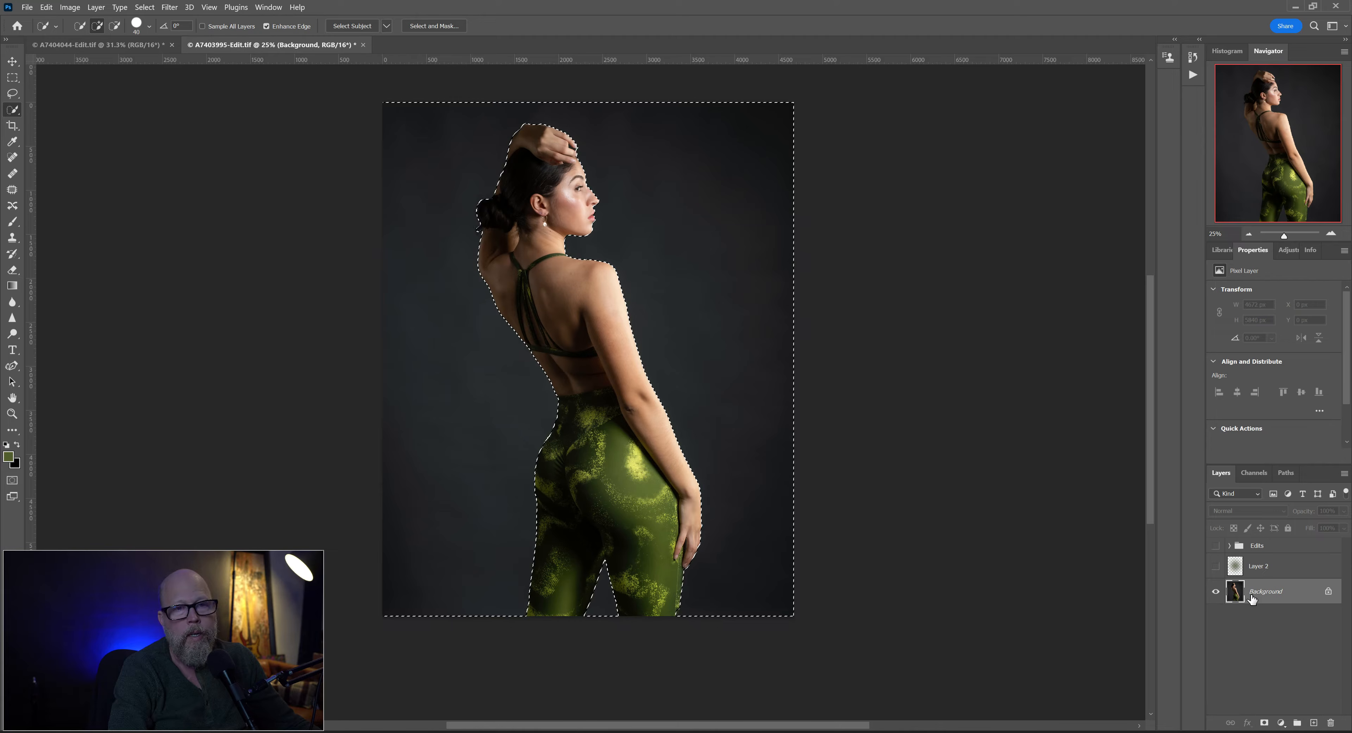
- Add a Curves adjustment layer above the Background, masked by the backdrop selection
click(1281, 724)
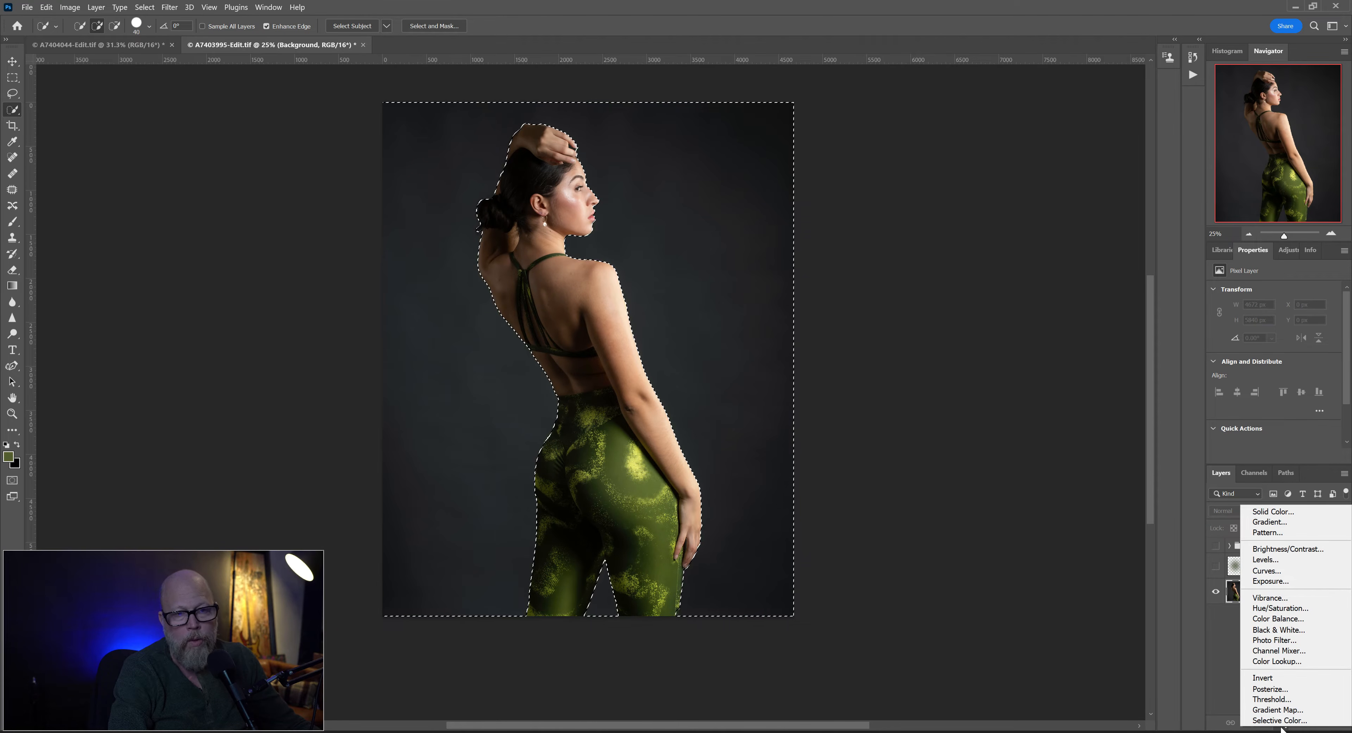
click(1278, 573)
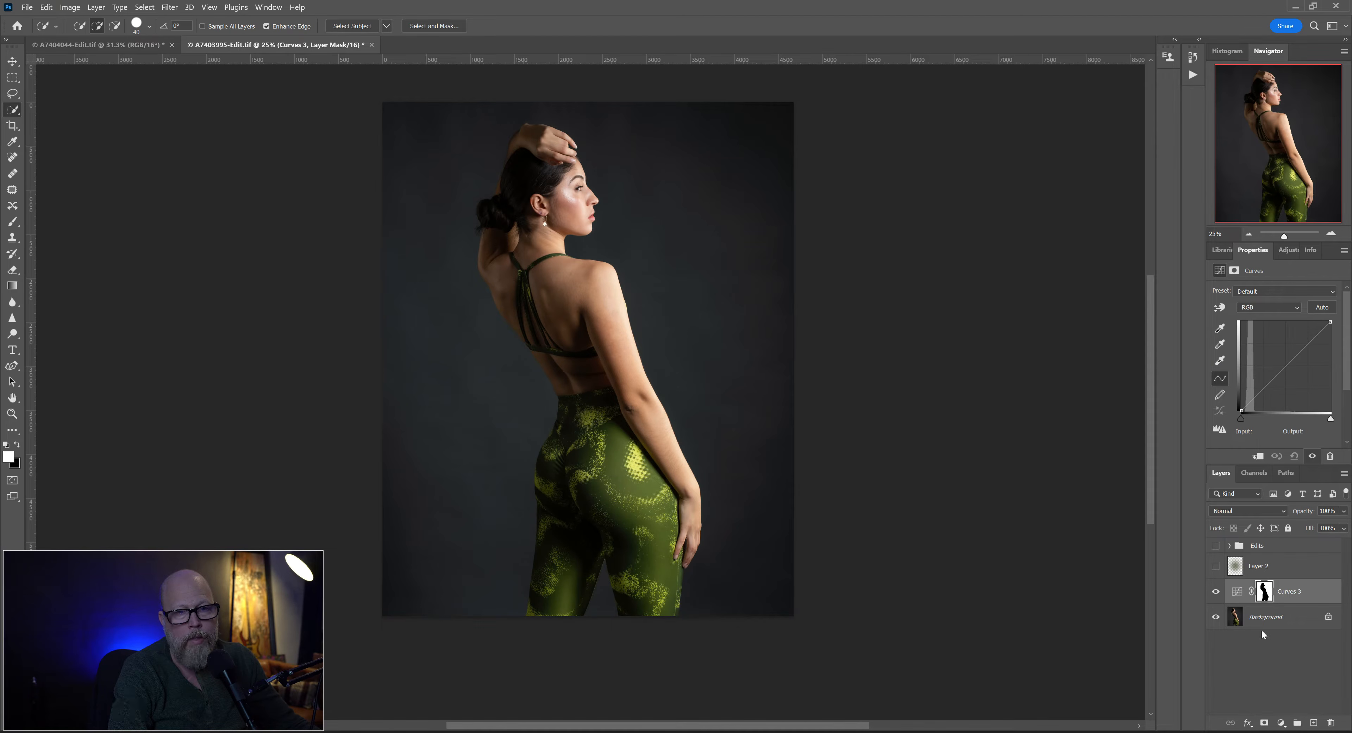
click(1280, 723)
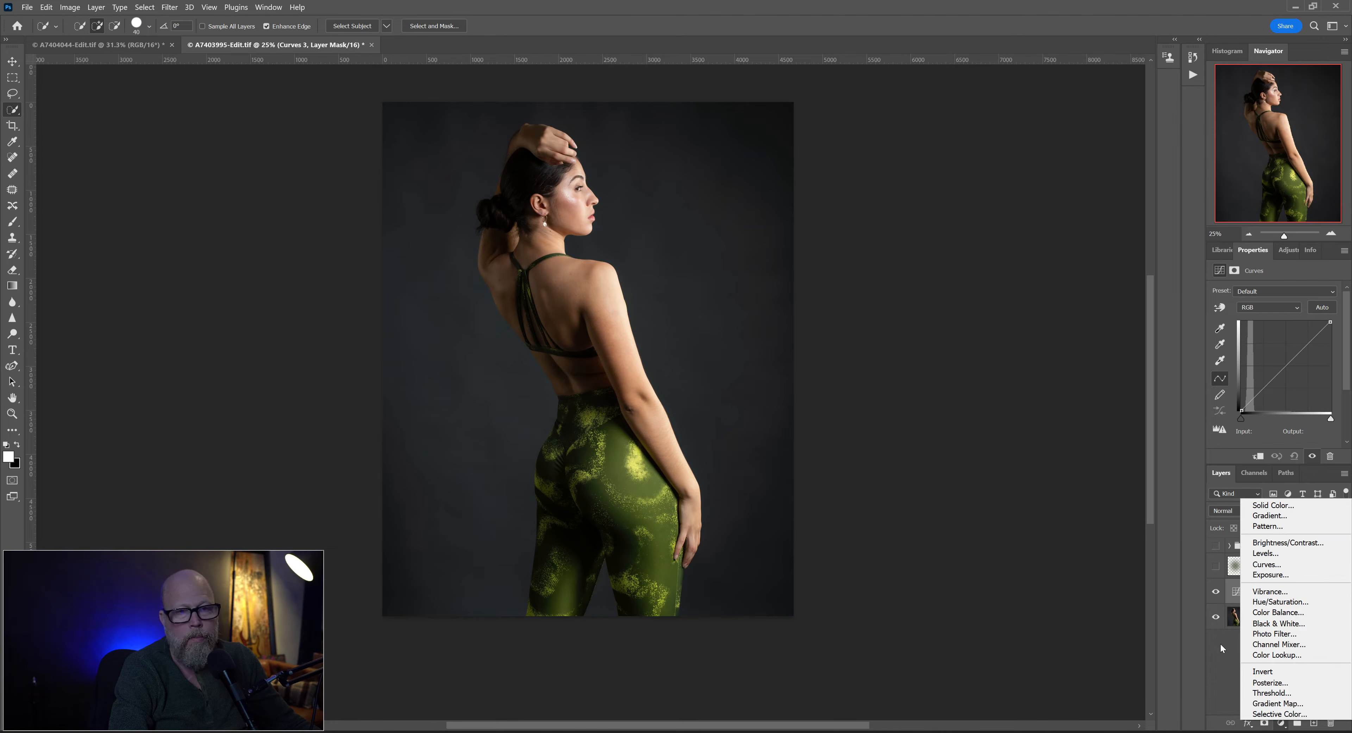
click(1228, 651)
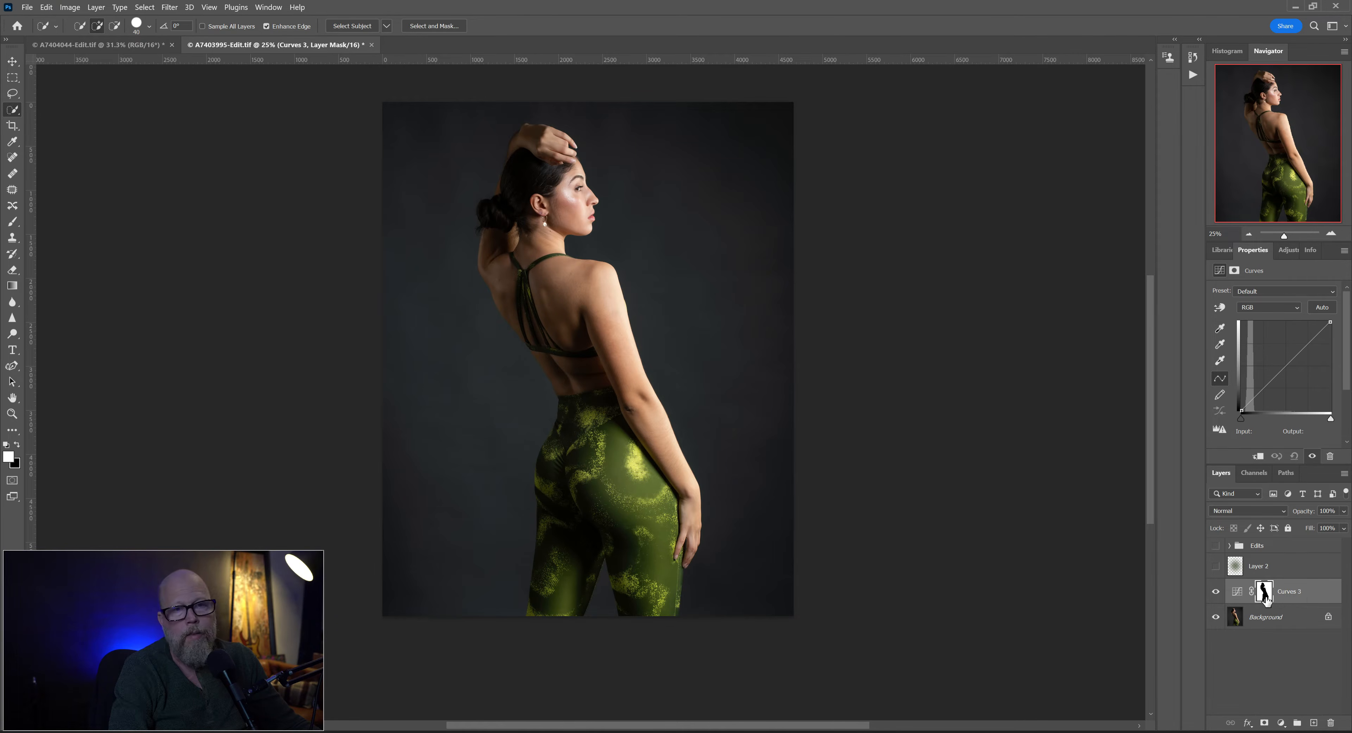
- Load the Curves layer's mask as a selection
right_click(1266, 600)
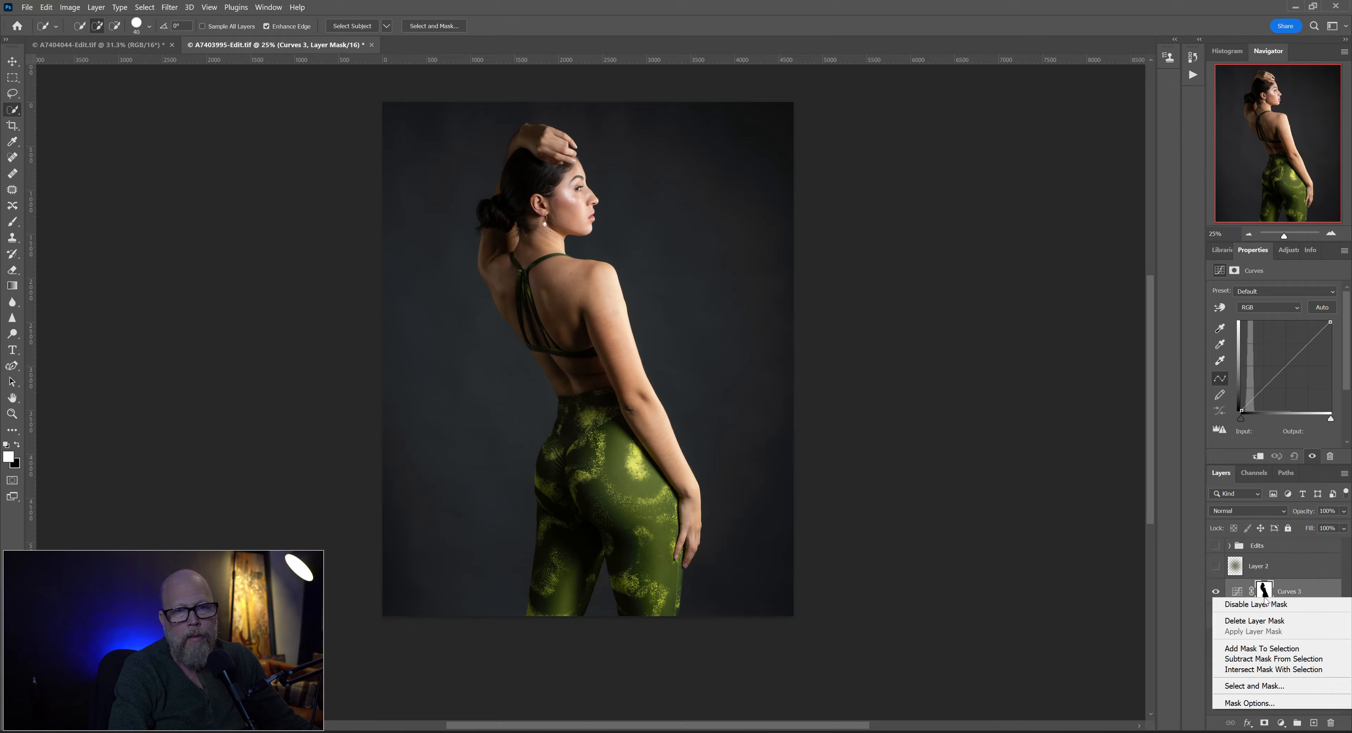
click(1262, 648)
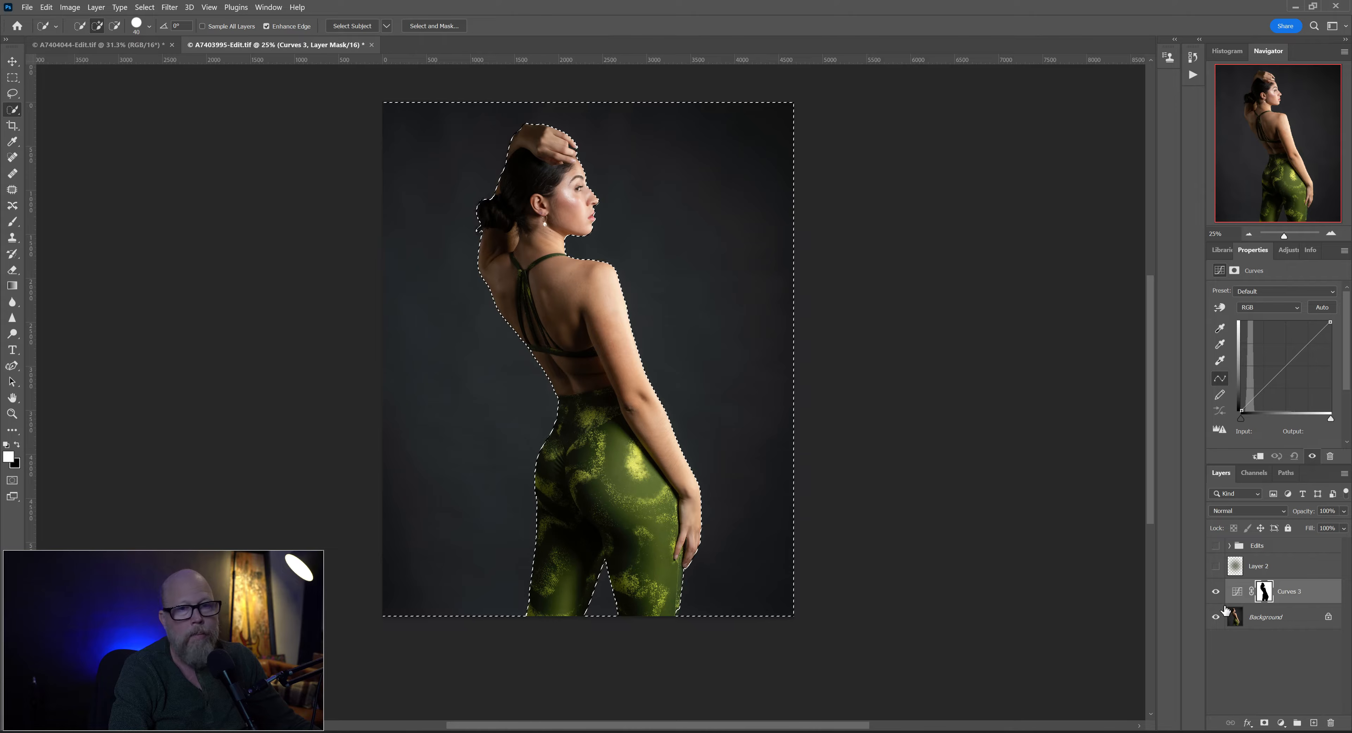
click(1266, 593)
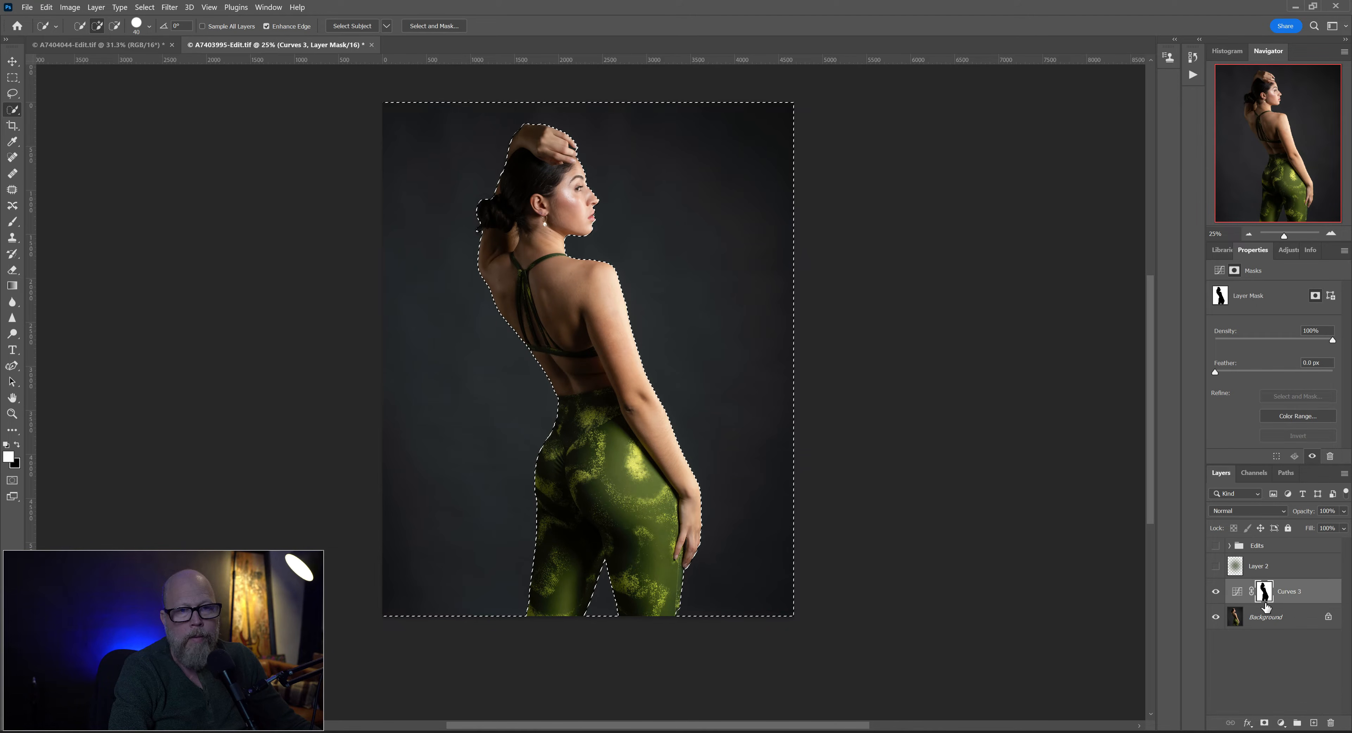
- Show Layer 2, copy the Curves layer's mask onto it so the glow is limited to the backdrop, and deselect
click(1216, 567)
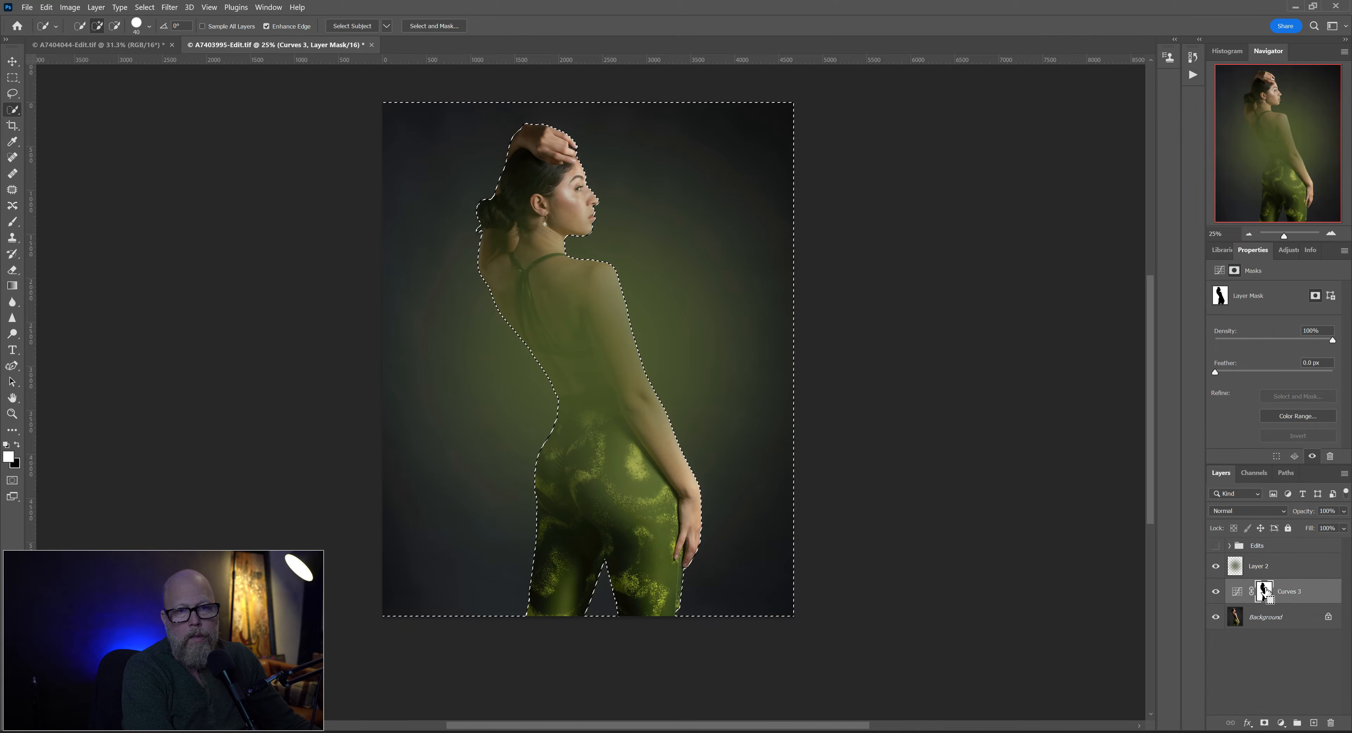
drag(1266, 593, 1267, 569)
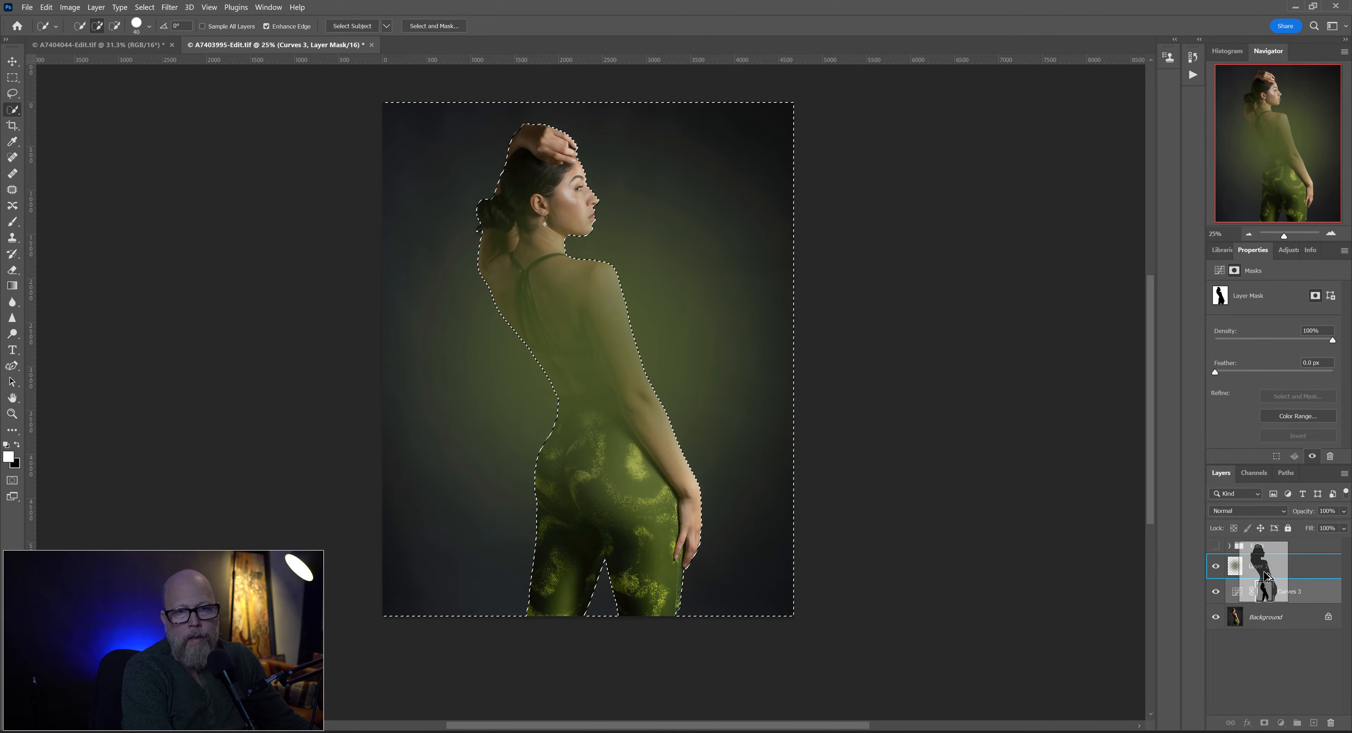
key(m)
key(ctrl+d)
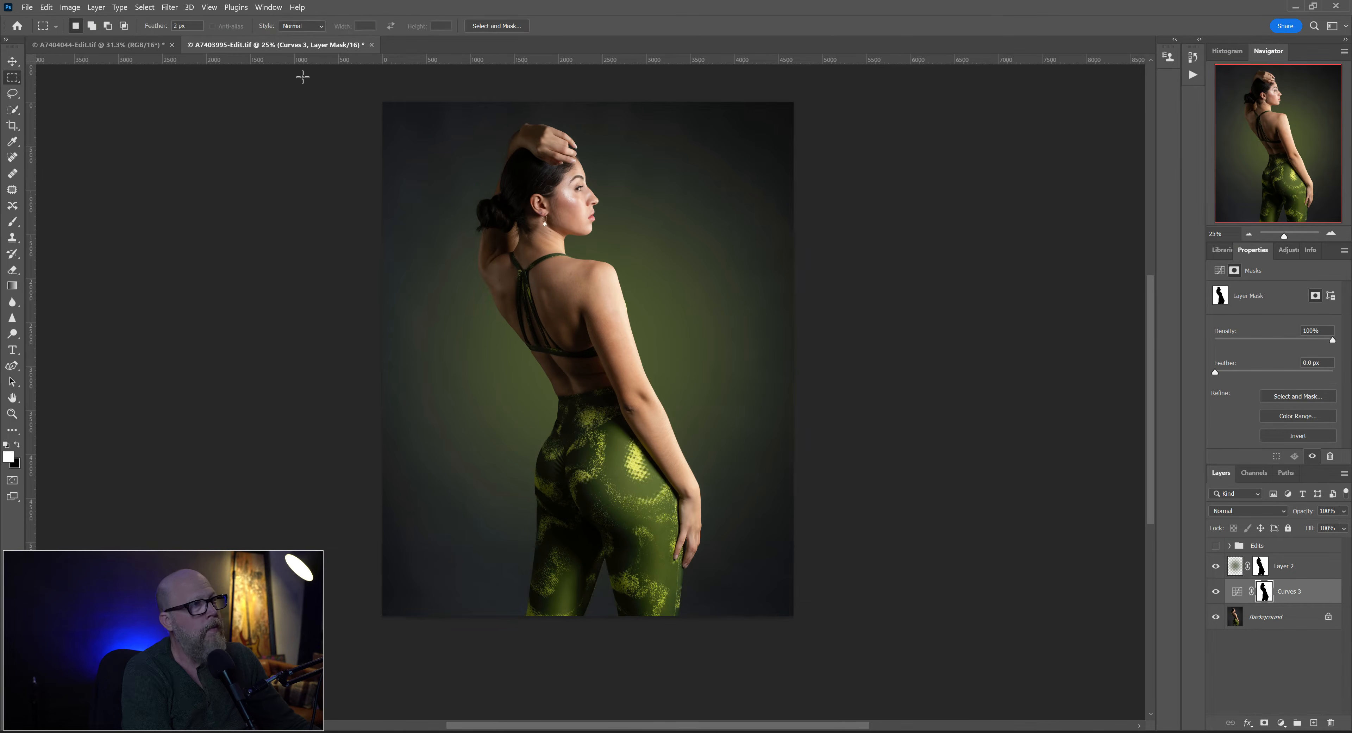
- Check the mask edge around the woman's legs and slightly raise the shadows of the Green channel in the Curves adjustment
click(1262, 568)
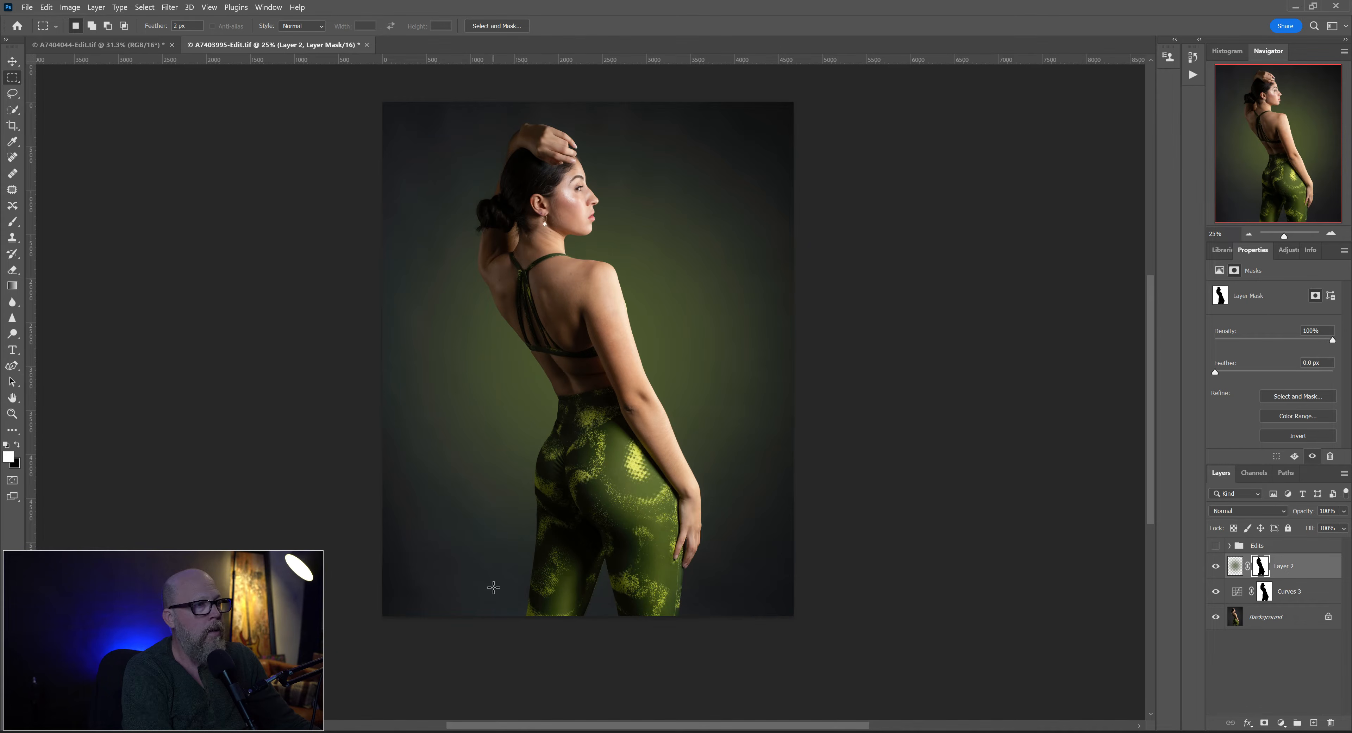
scroll(676, 616, up, 5)
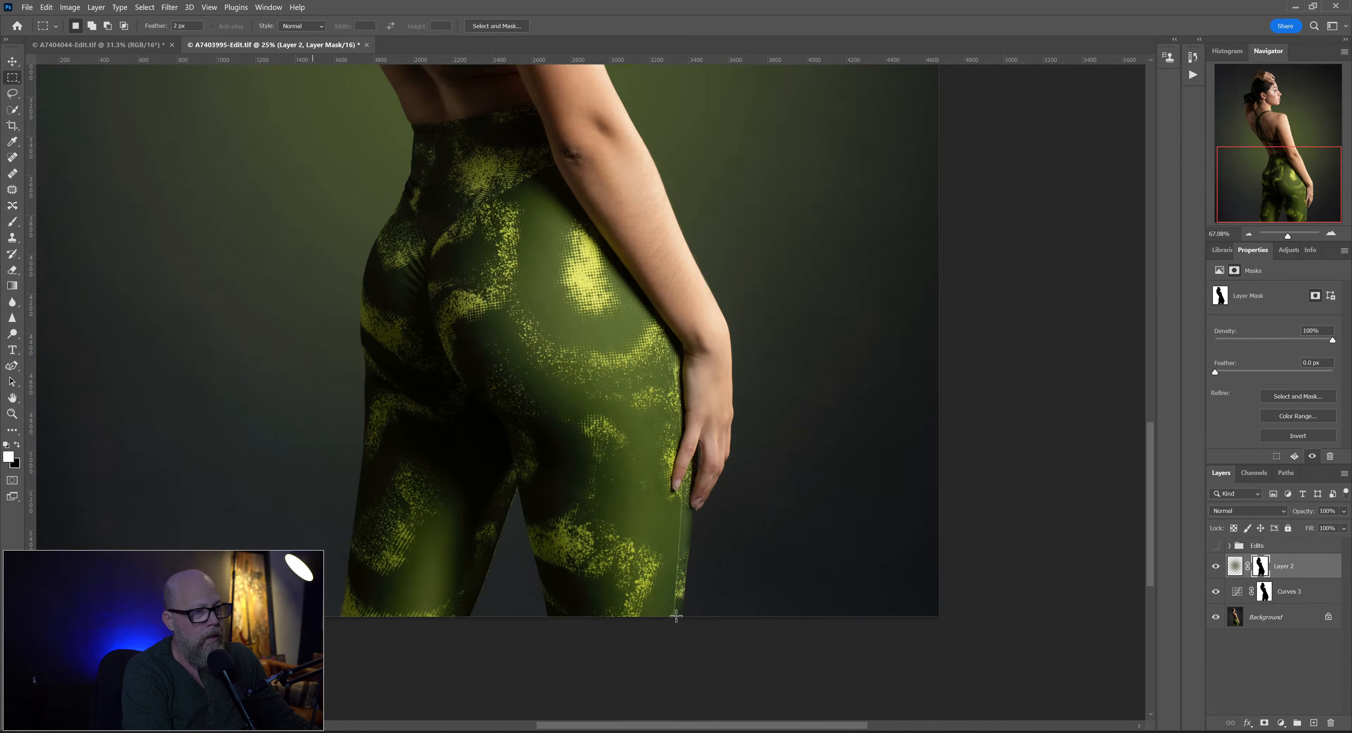
scroll(676, 616, down, 5)
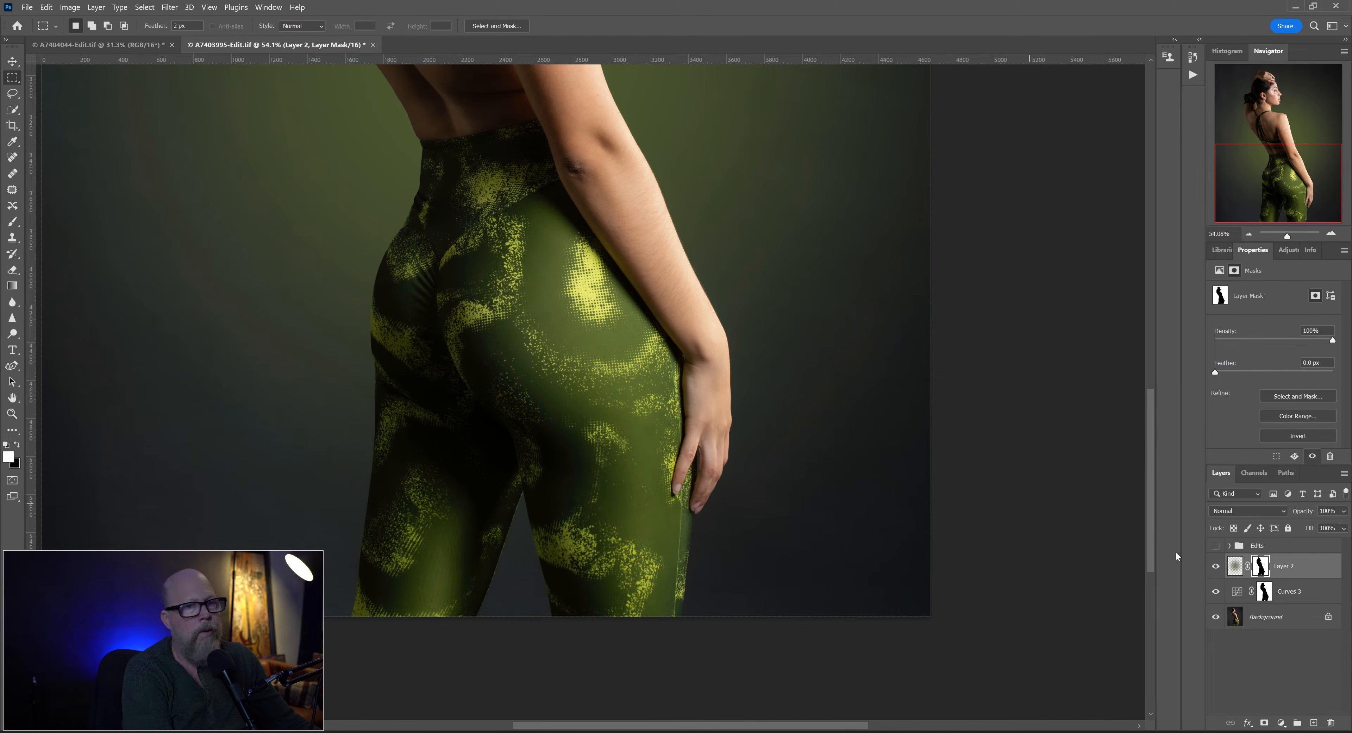
click(1270, 602)
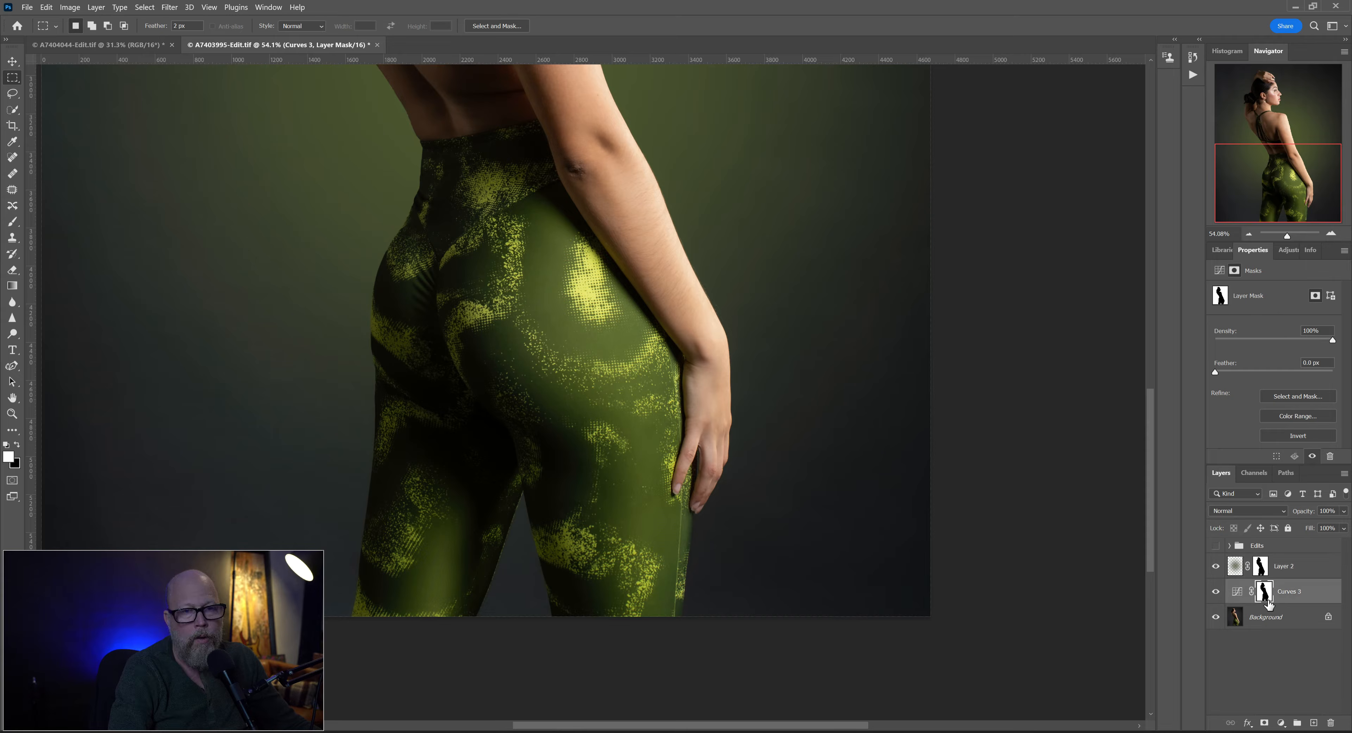
key(ctrl+0)
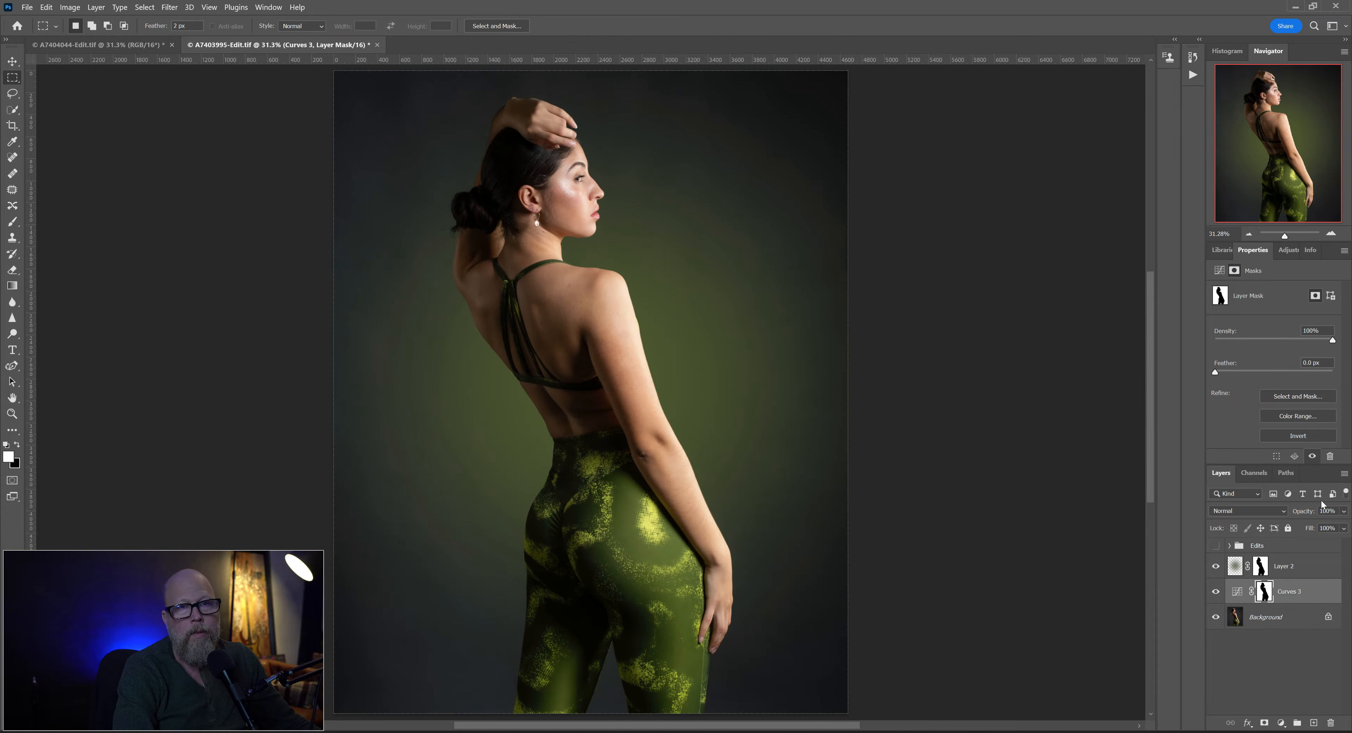
click(1237, 592)
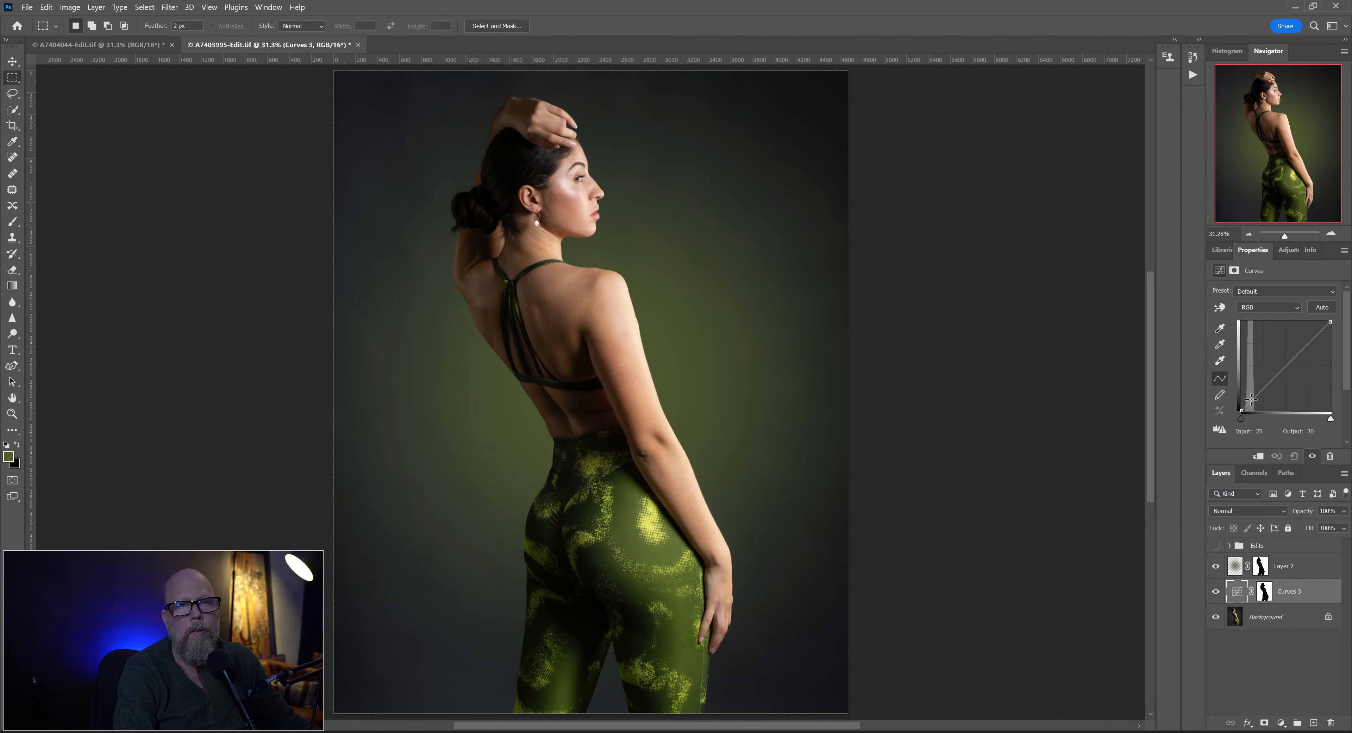
click(1277, 308)
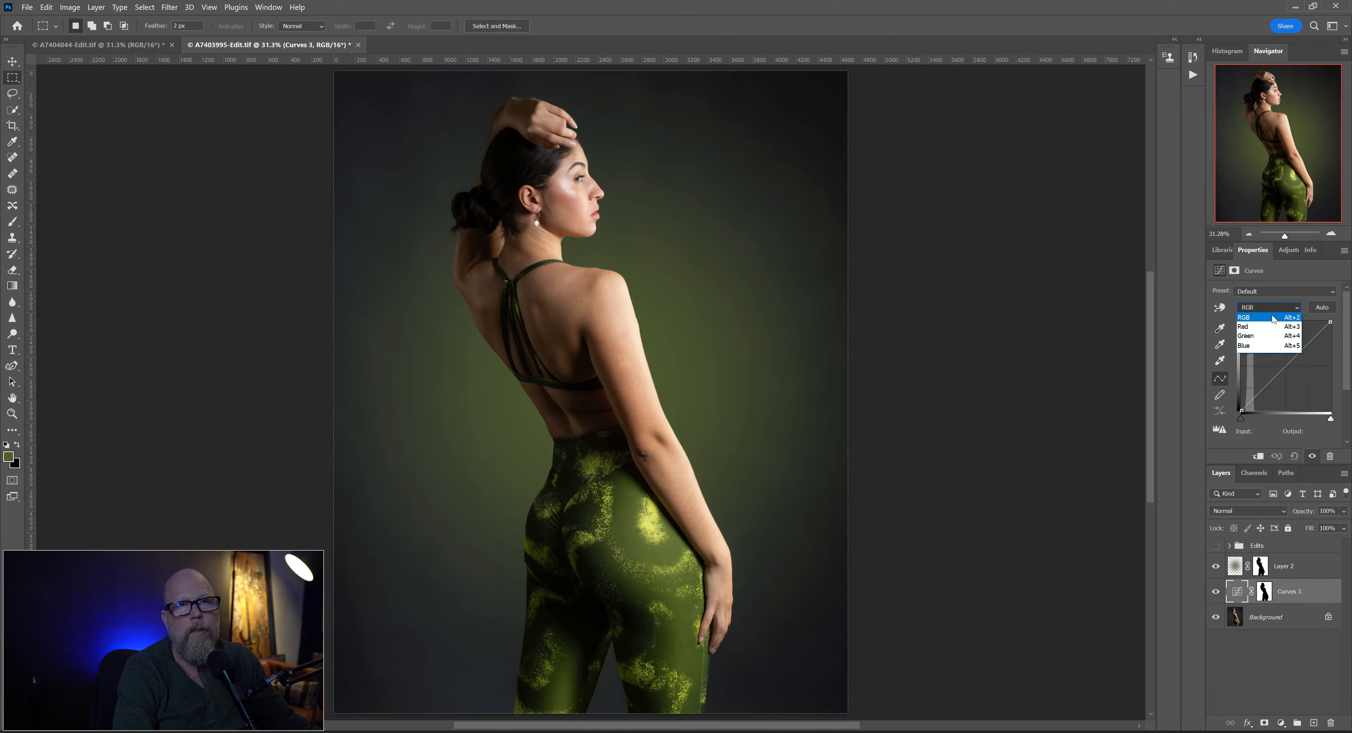
click(1261, 337)
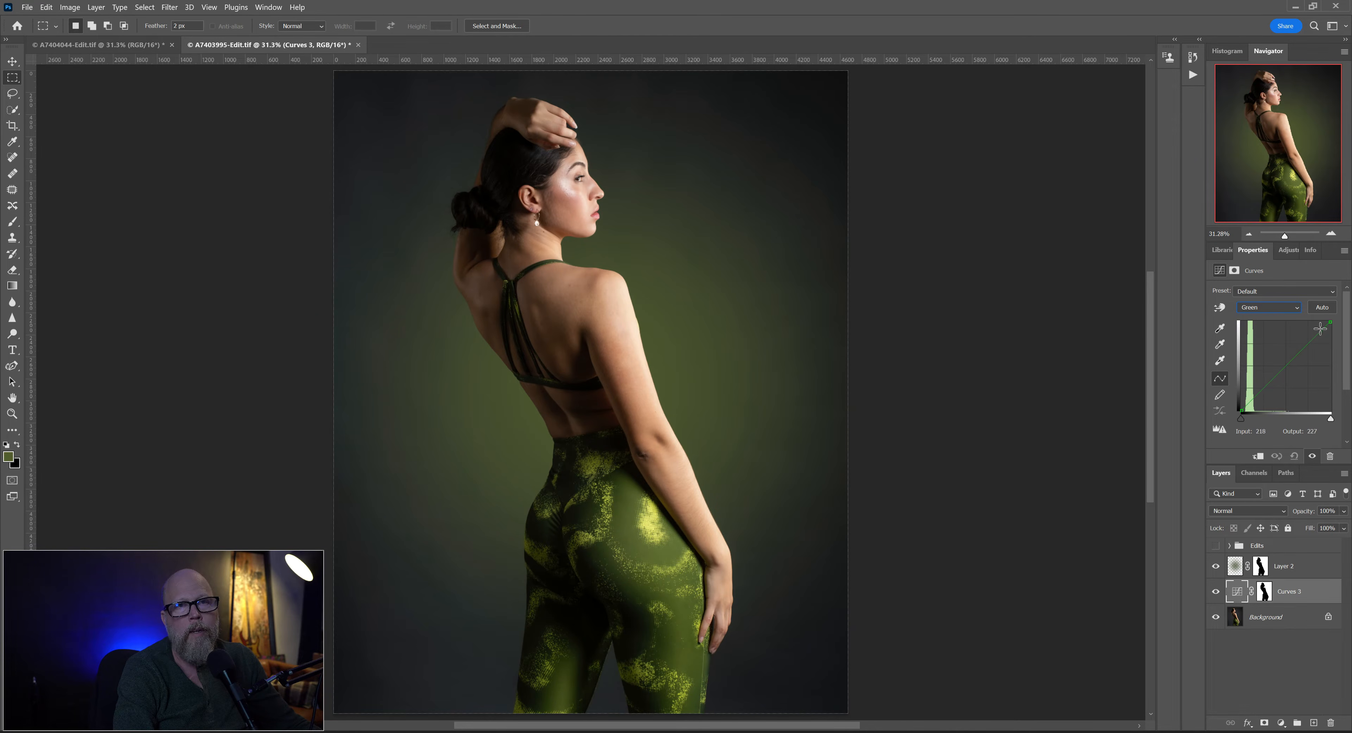
mouse_move(1251, 401)
mouse_down()
mouse_move(1247, 389)
mouse_move(1252, 399)
mouse_up()
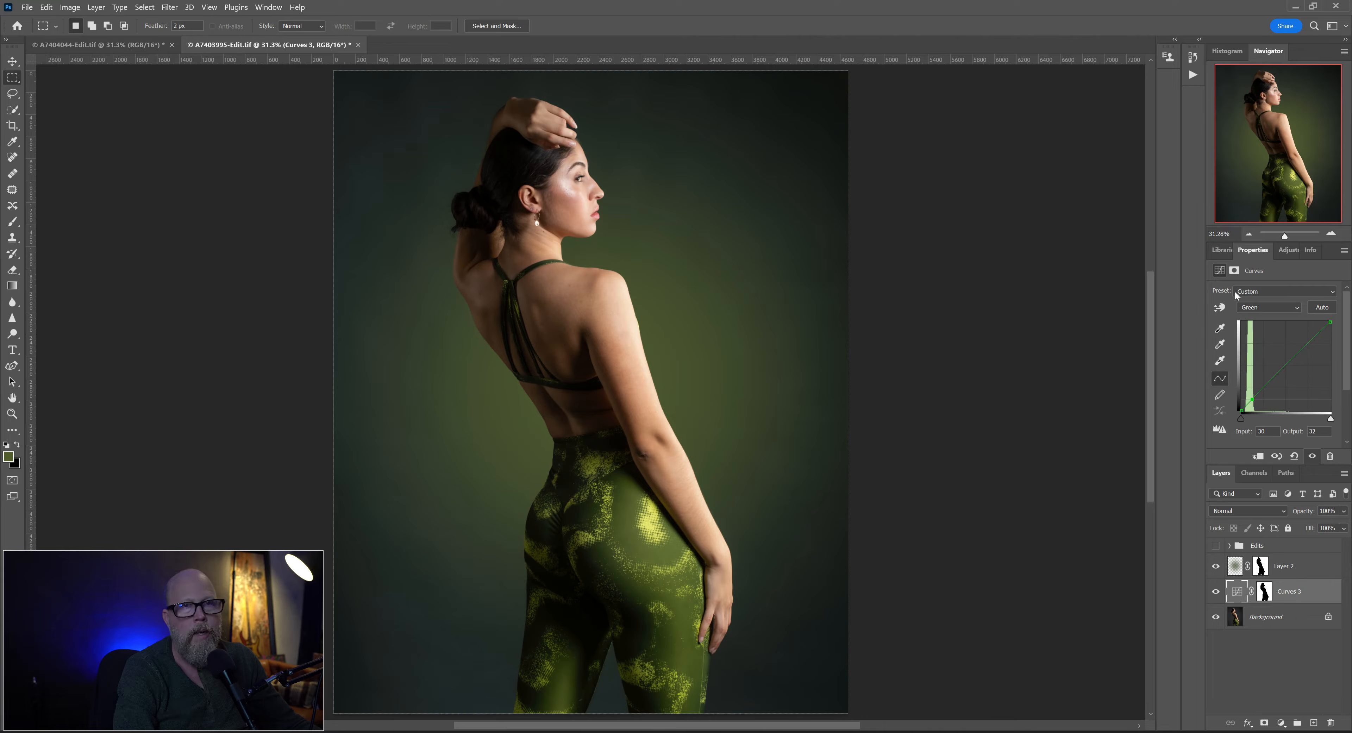
- Darken the backdrop by lowering the shadows of the RGB curve with a point at input 52, output 22
click(1259, 308)
click(1258, 318)
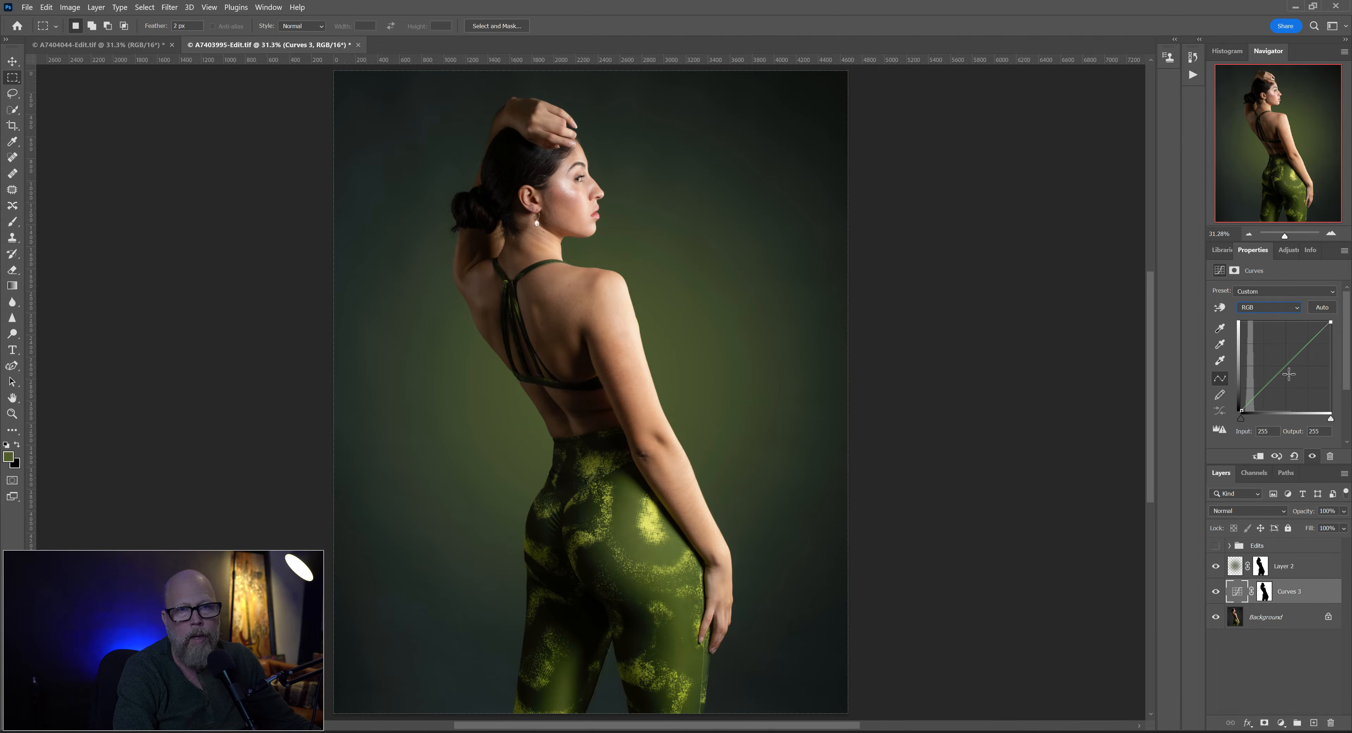
drag(1287, 366, 1286, 371)
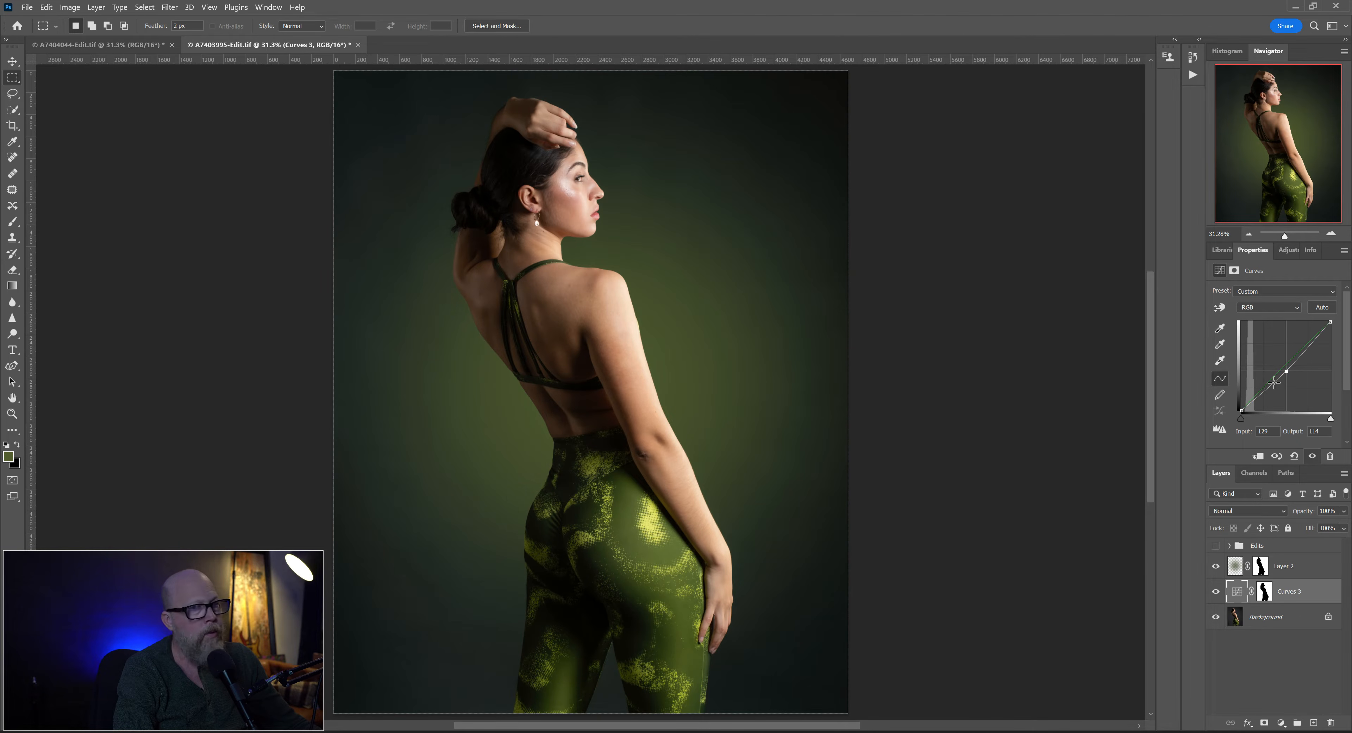
key(Delete)
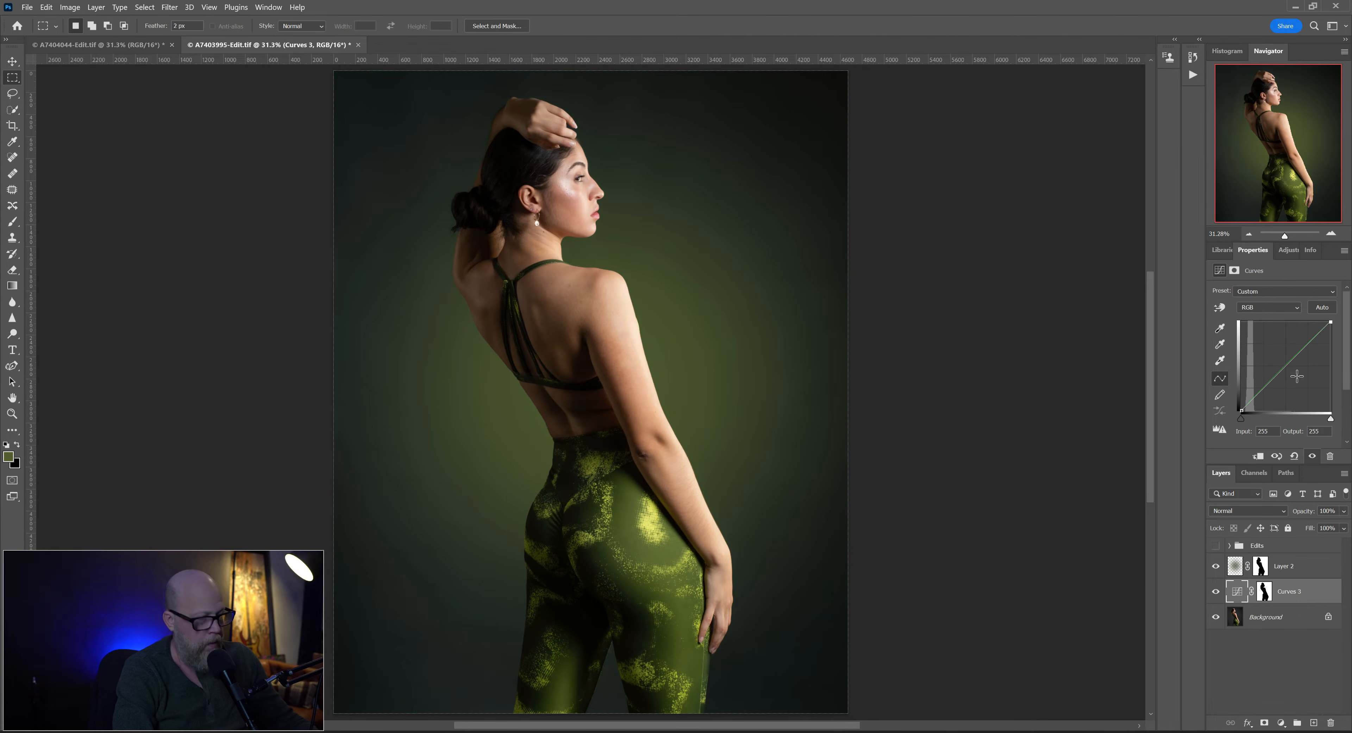
drag(1259, 395, 1260, 403)
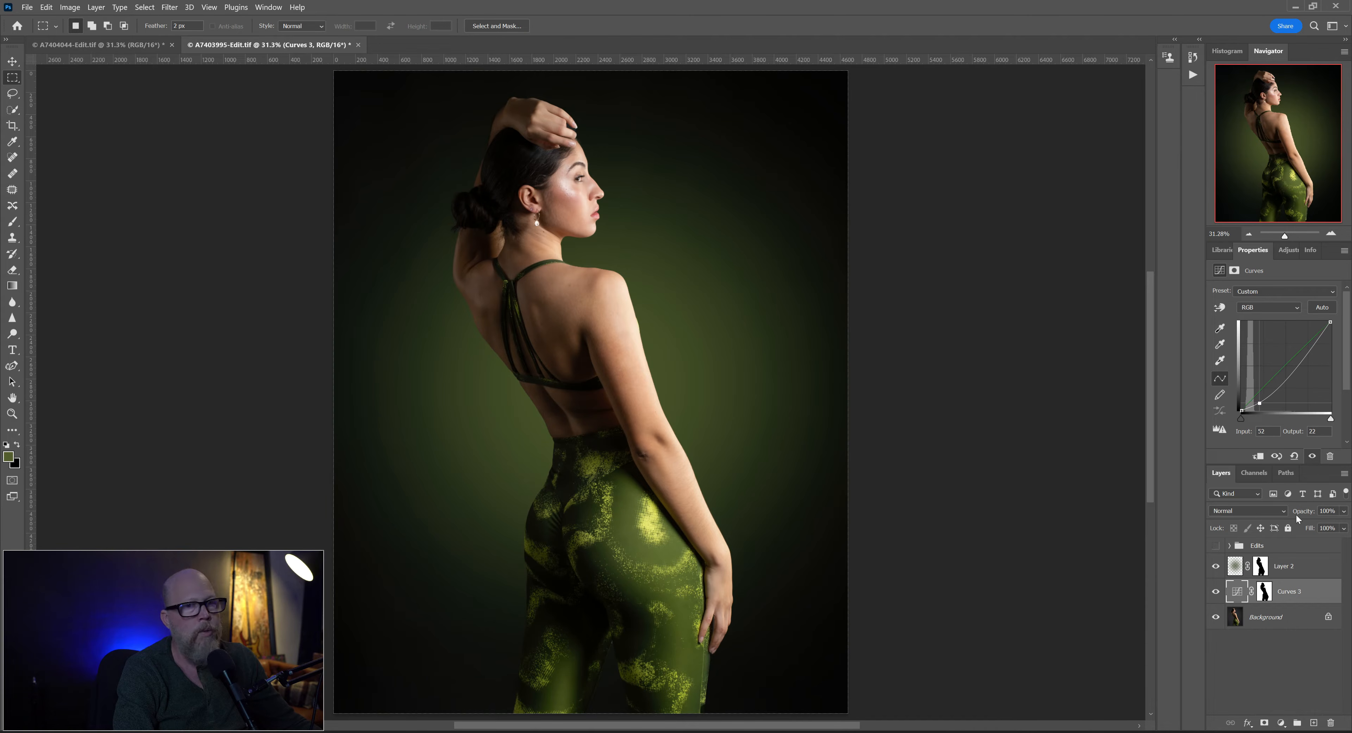
- Rename Layer 2 as Glow
click(1303, 569)
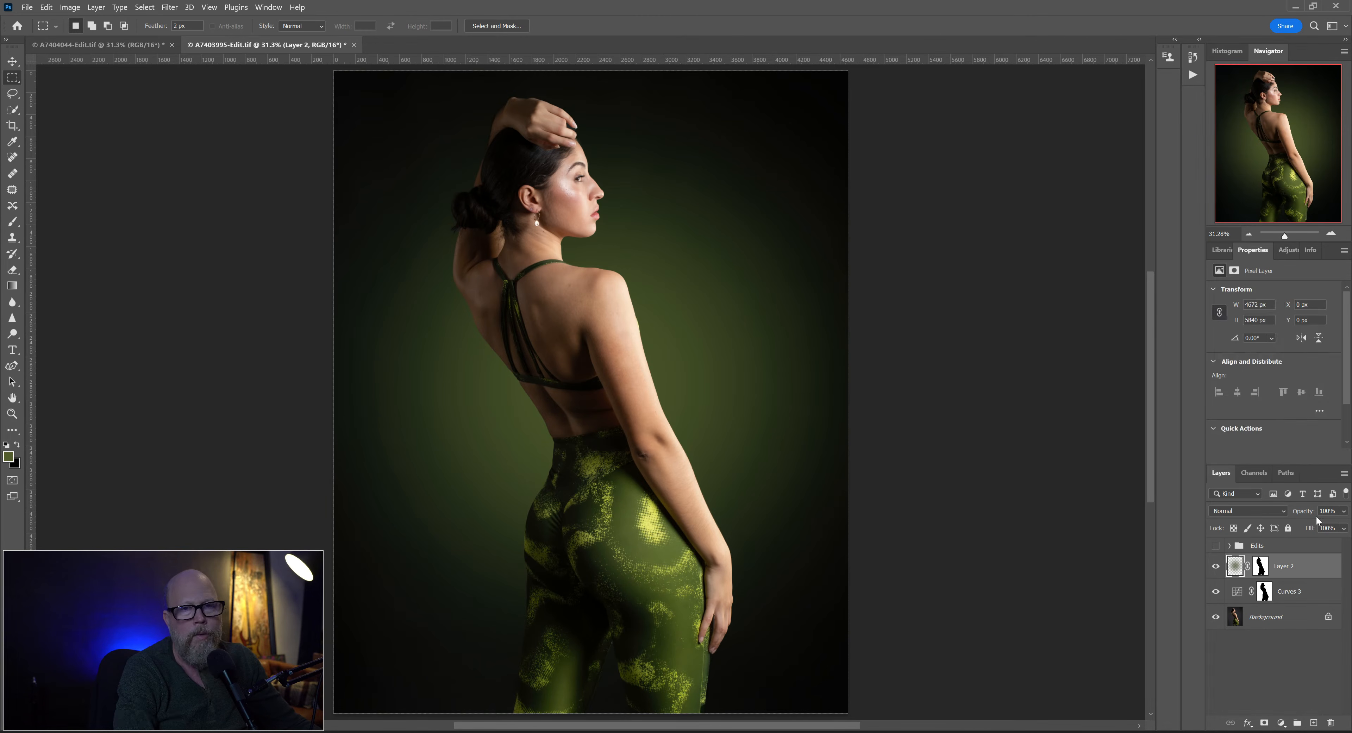
double_click(1289, 569)
text(Glow)
key(Return)
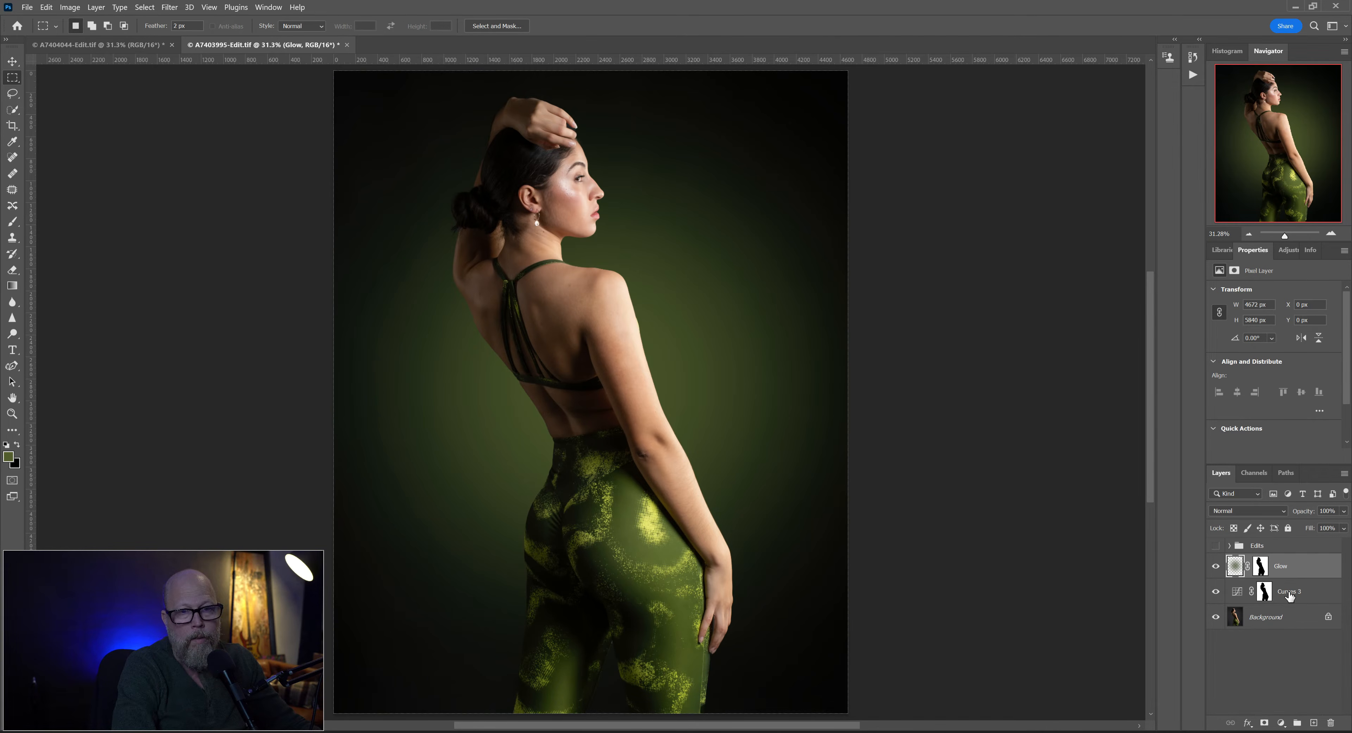
- Rename the Curves adjustment layer as Green BG Curves
double_click(1290, 591)
text(Green BG)
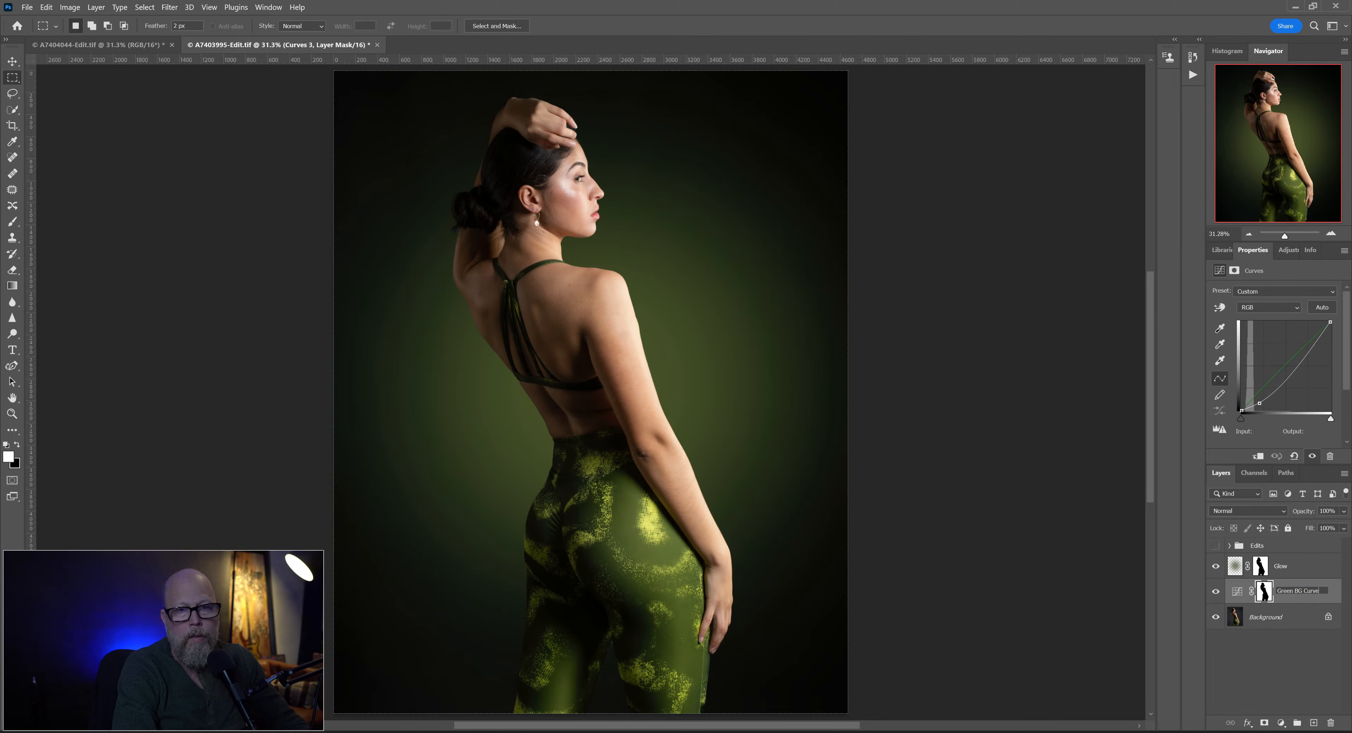
text( Curves)
key(Return)
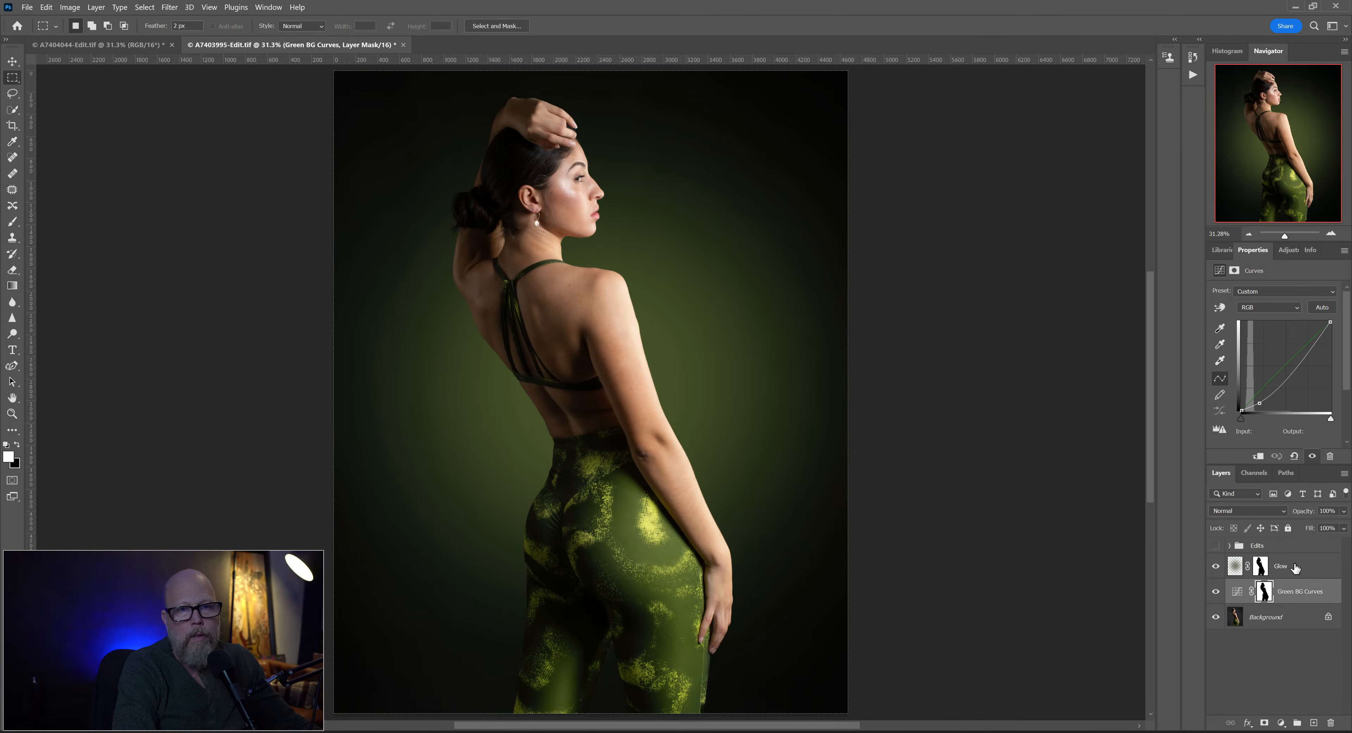
- Preview other blend modes on the Glow layer, keep it at Normal, and lower its opacity to about 47%
click(1295, 568)
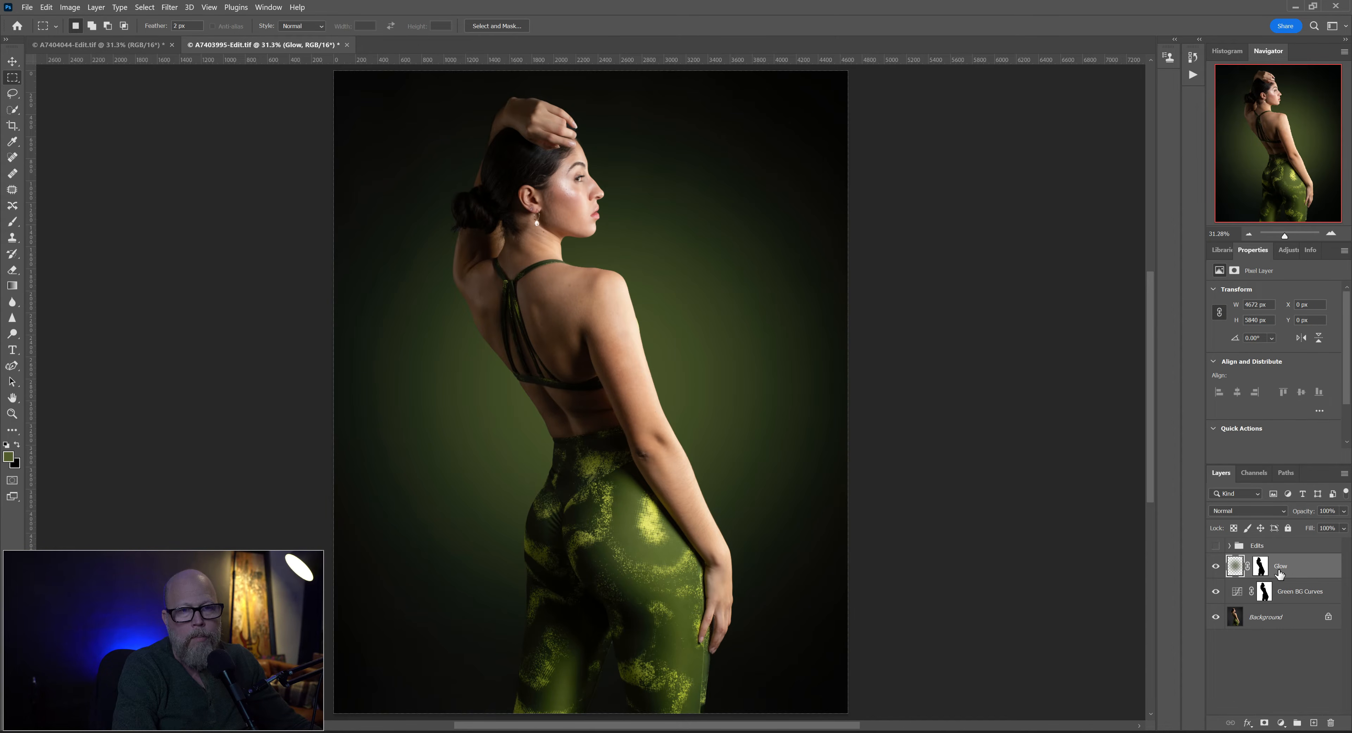
click(1343, 515)
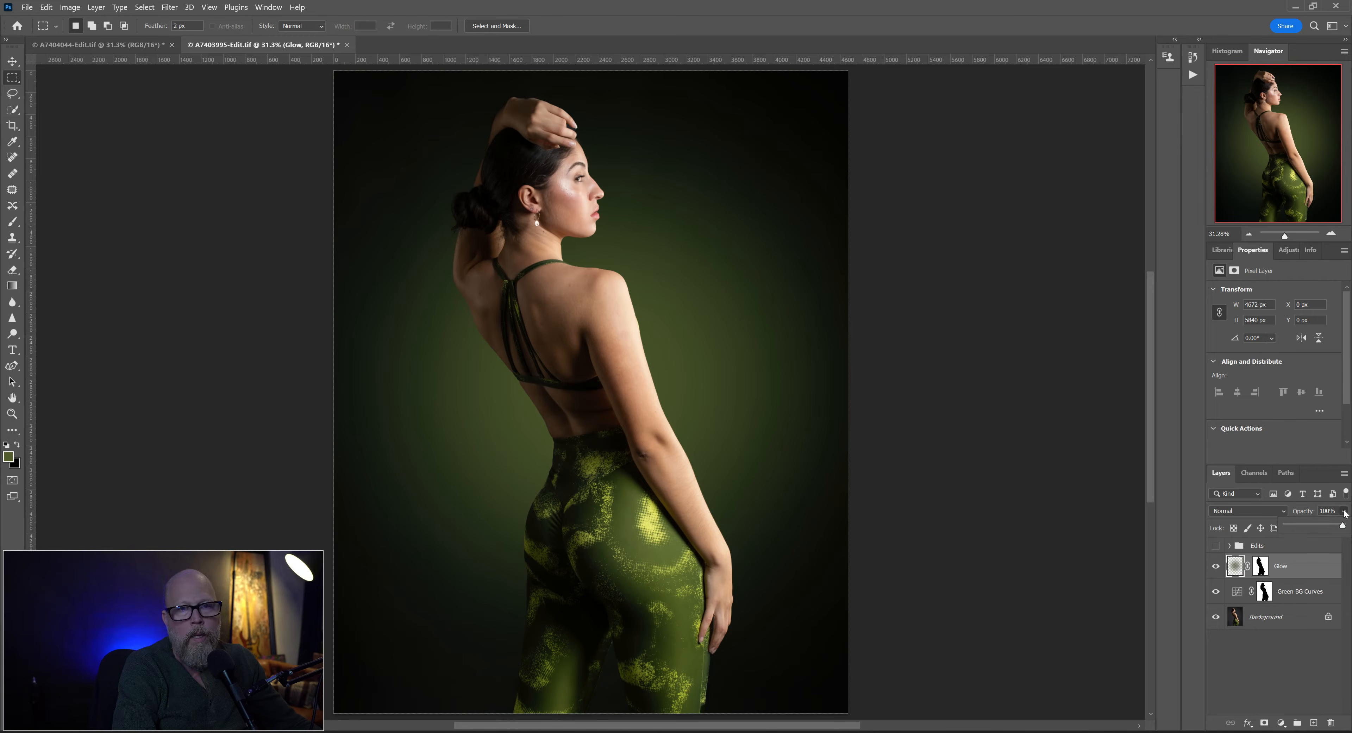
click(1254, 512)
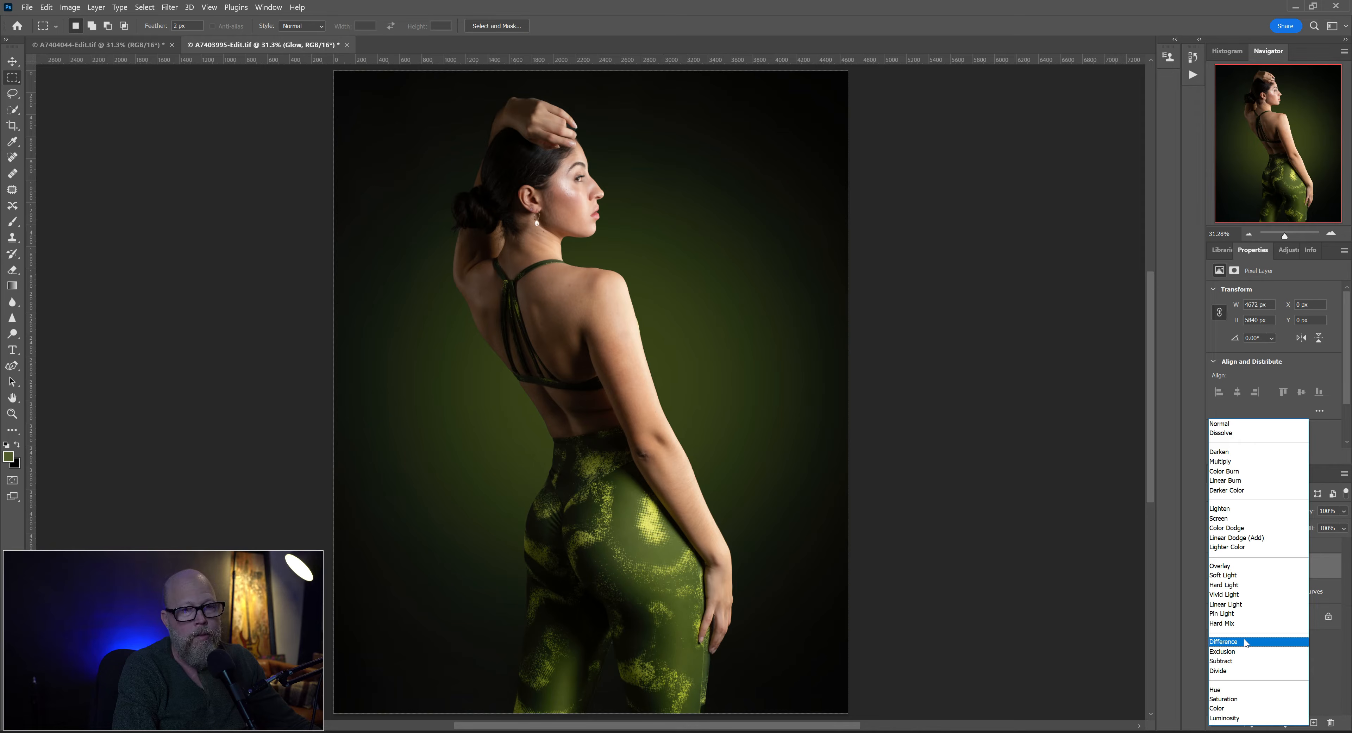
click(1338, 512)
click(1343, 512)
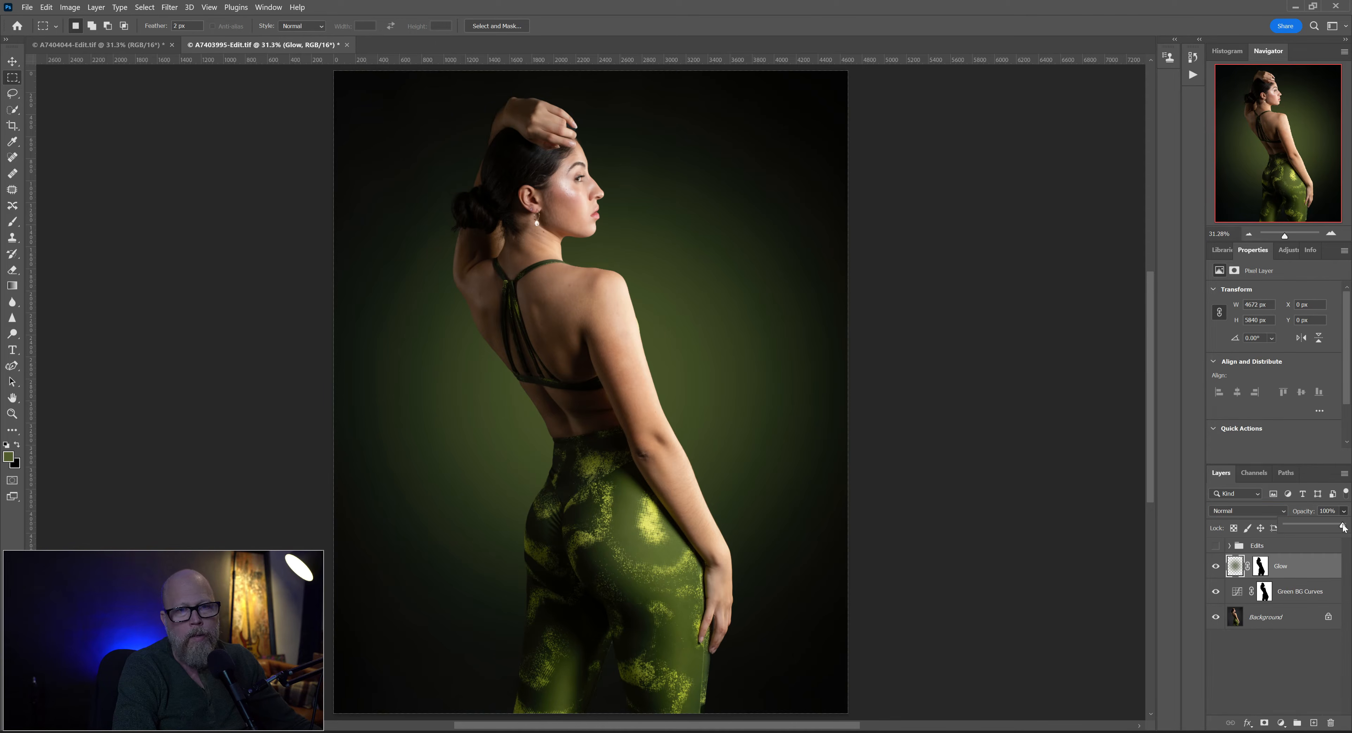
drag(1343, 527, 1317, 526)
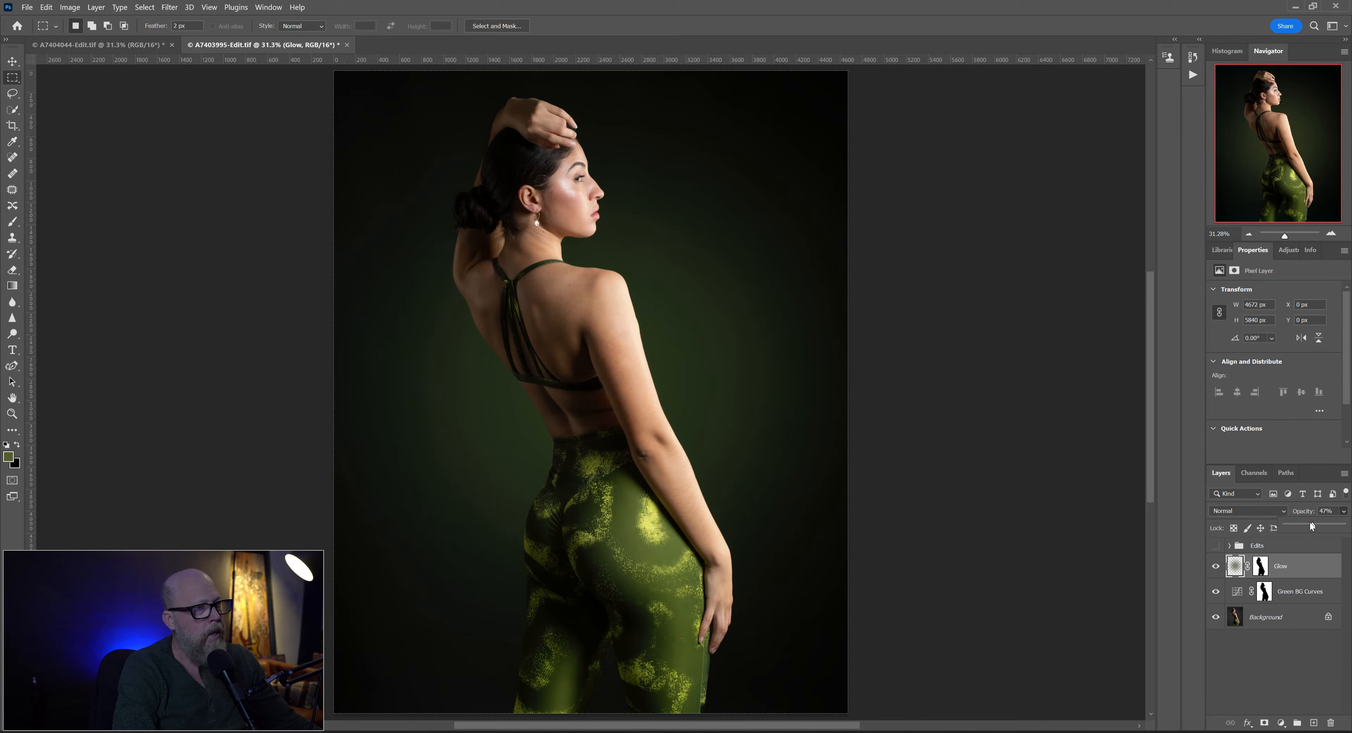
- Try the Difference blend mode on the Glow layer, comparing 64% and 100% opacity
drag(1310, 525, 1343, 525)
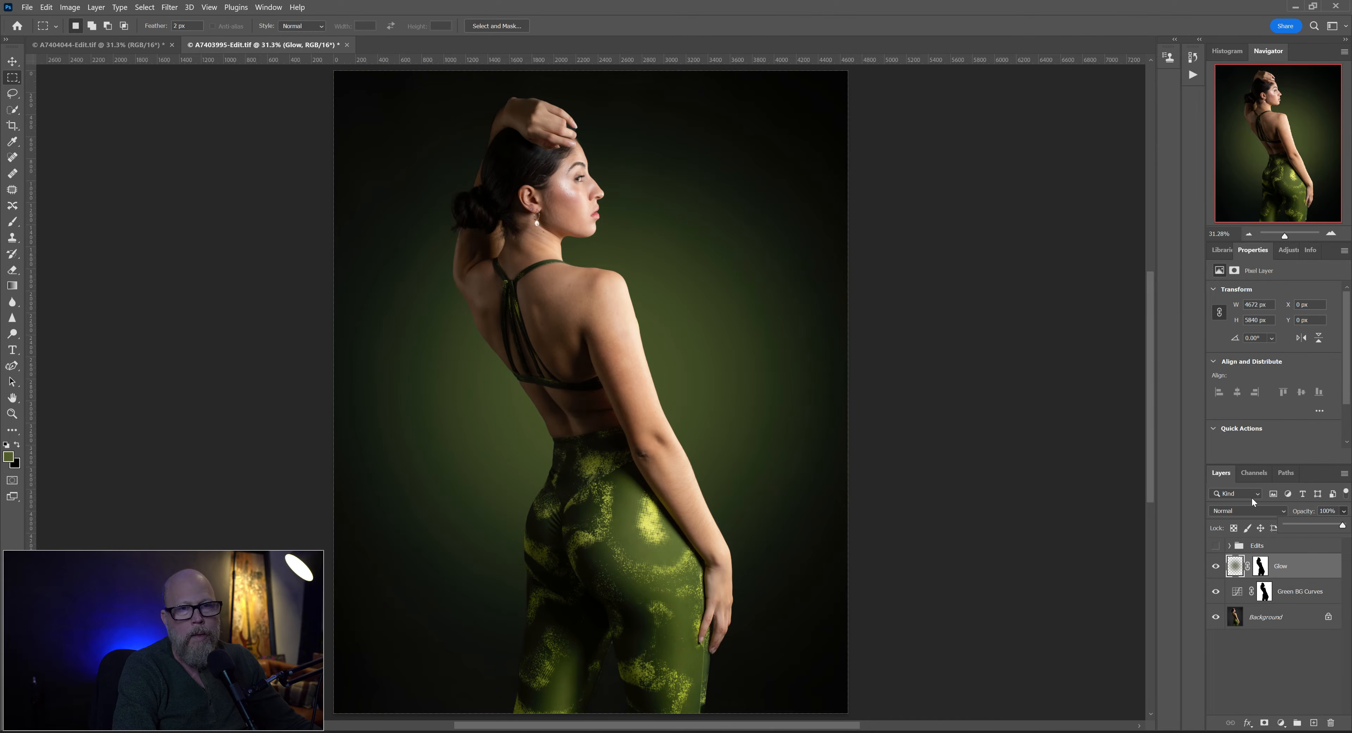
click(1249, 510)
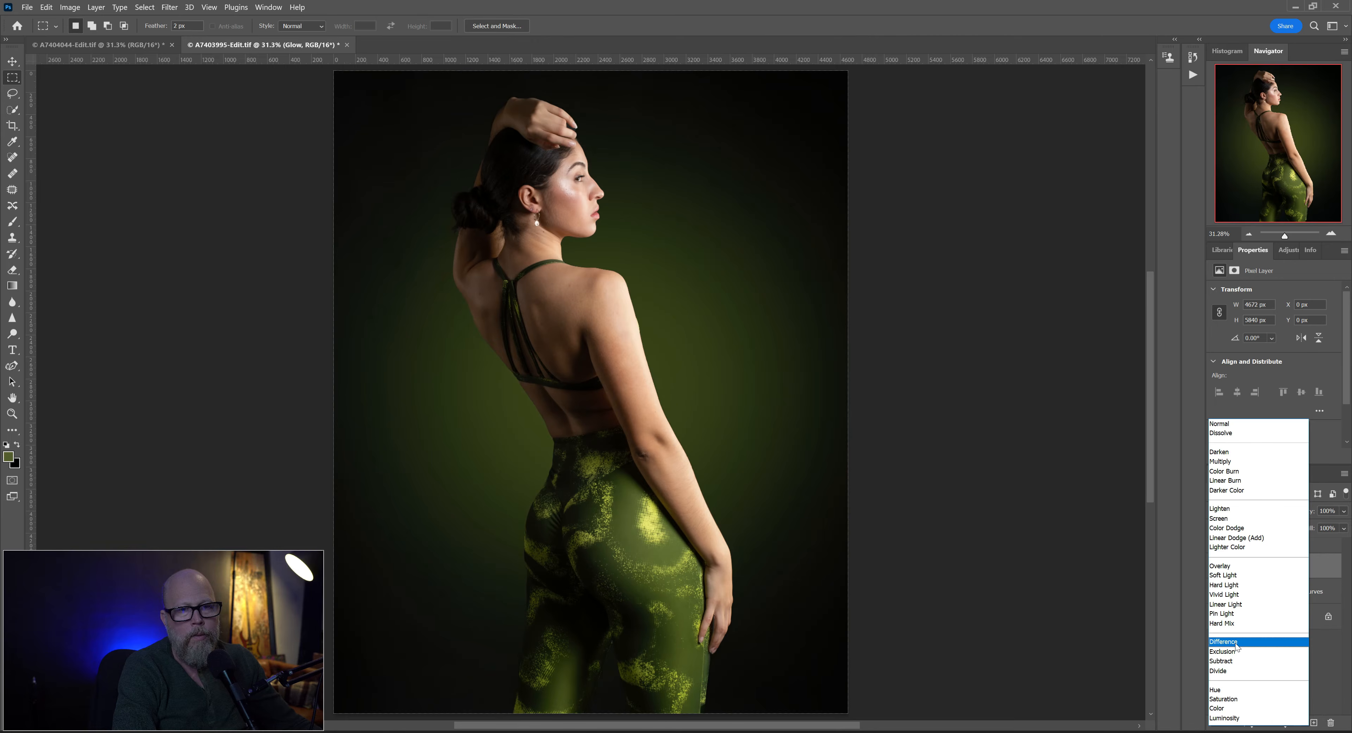
click(1236, 645)
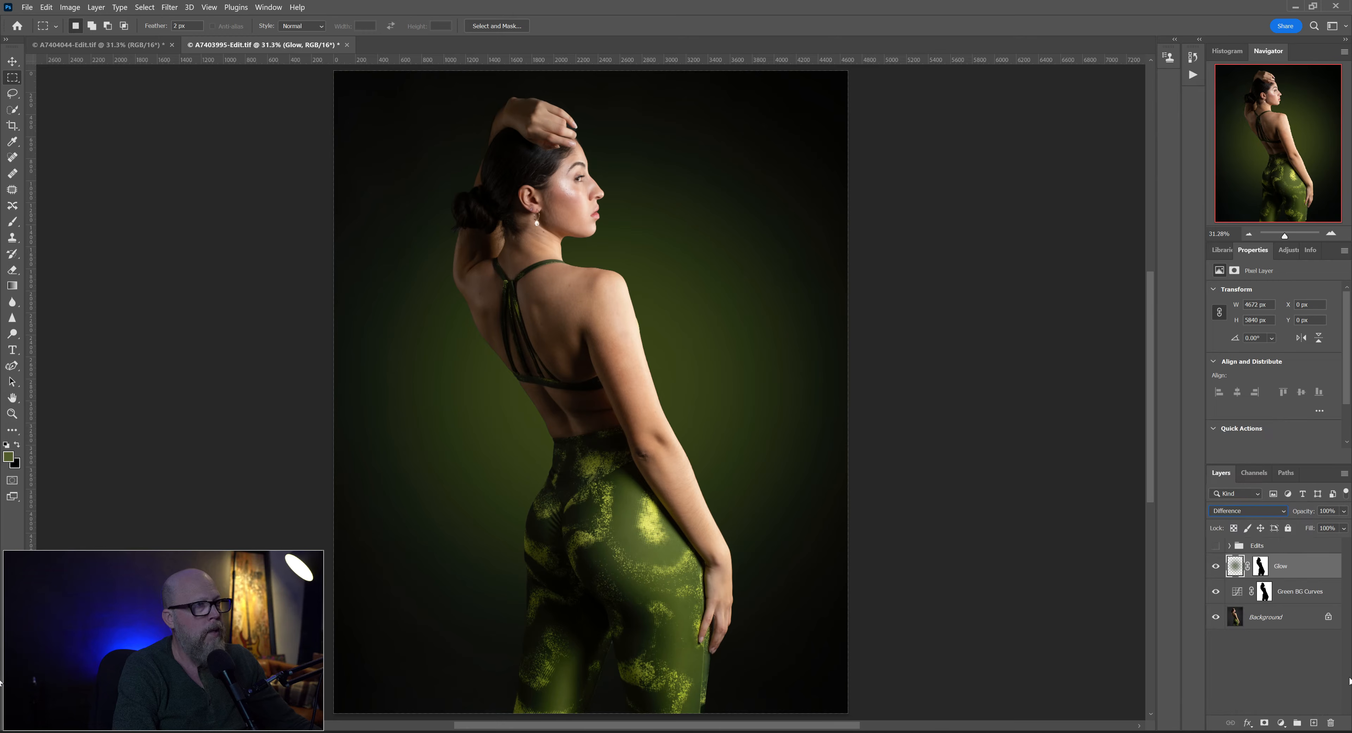
click(1342, 512)
drag(1343, 526, 1323, 527)
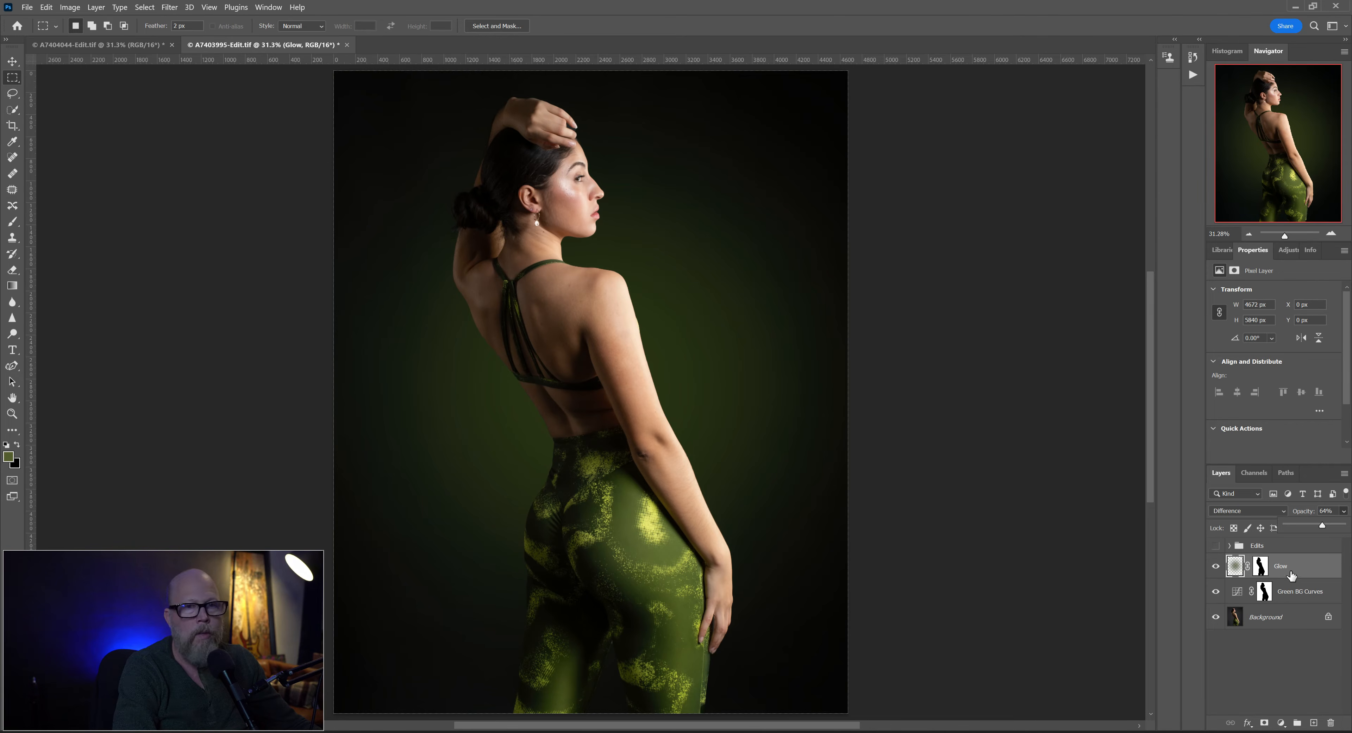
drag(1323, 527, 1345, 526)
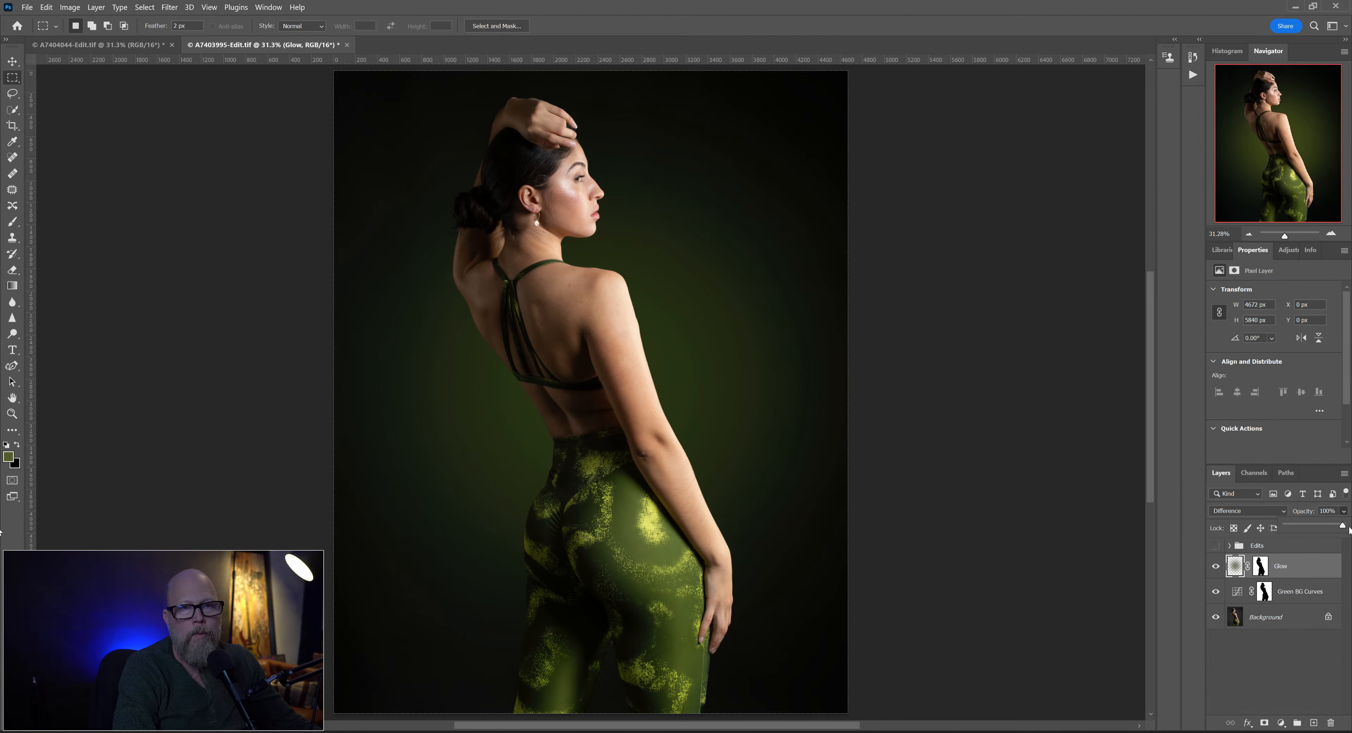
- Set the Glow layer's blend mode back to Normal and its opacity to about 51%
click(1212, 511)
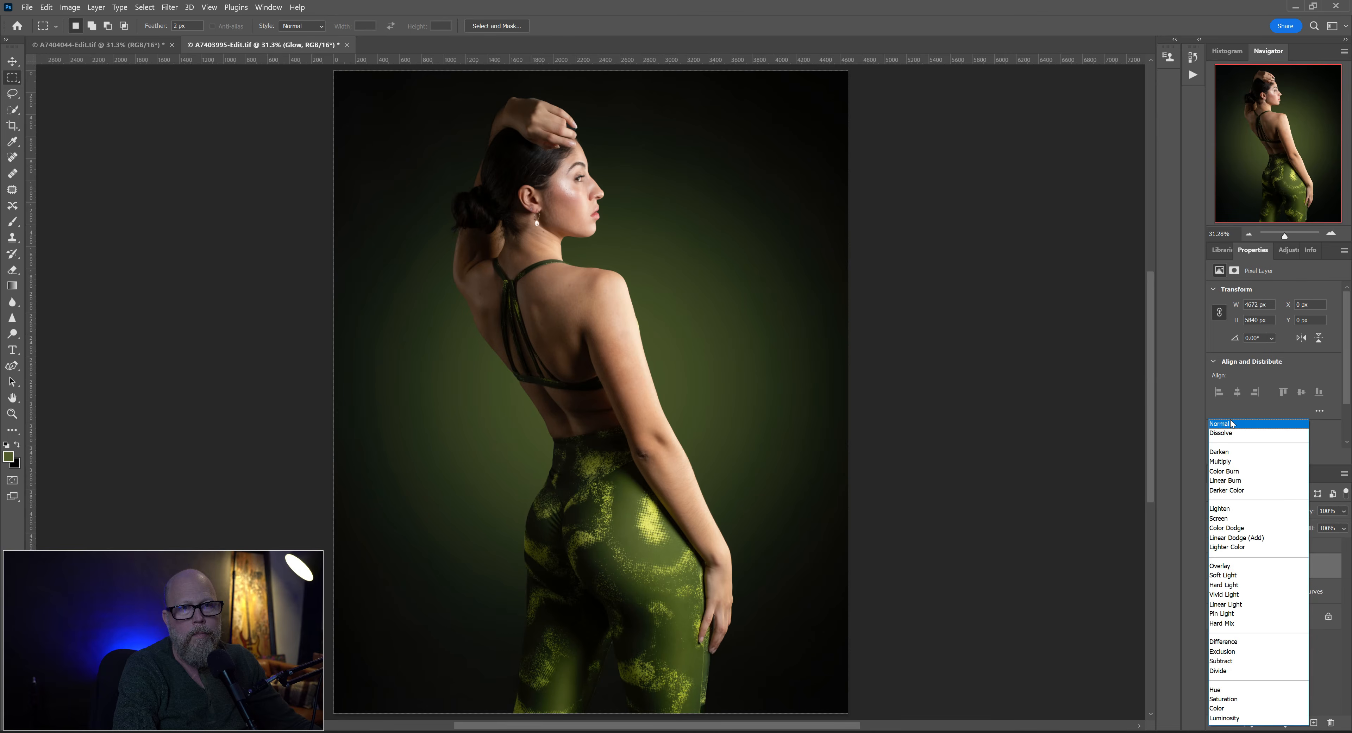
click(1232, 423)
click(1344, 512)
drag(1339, 526, 1322, 527)
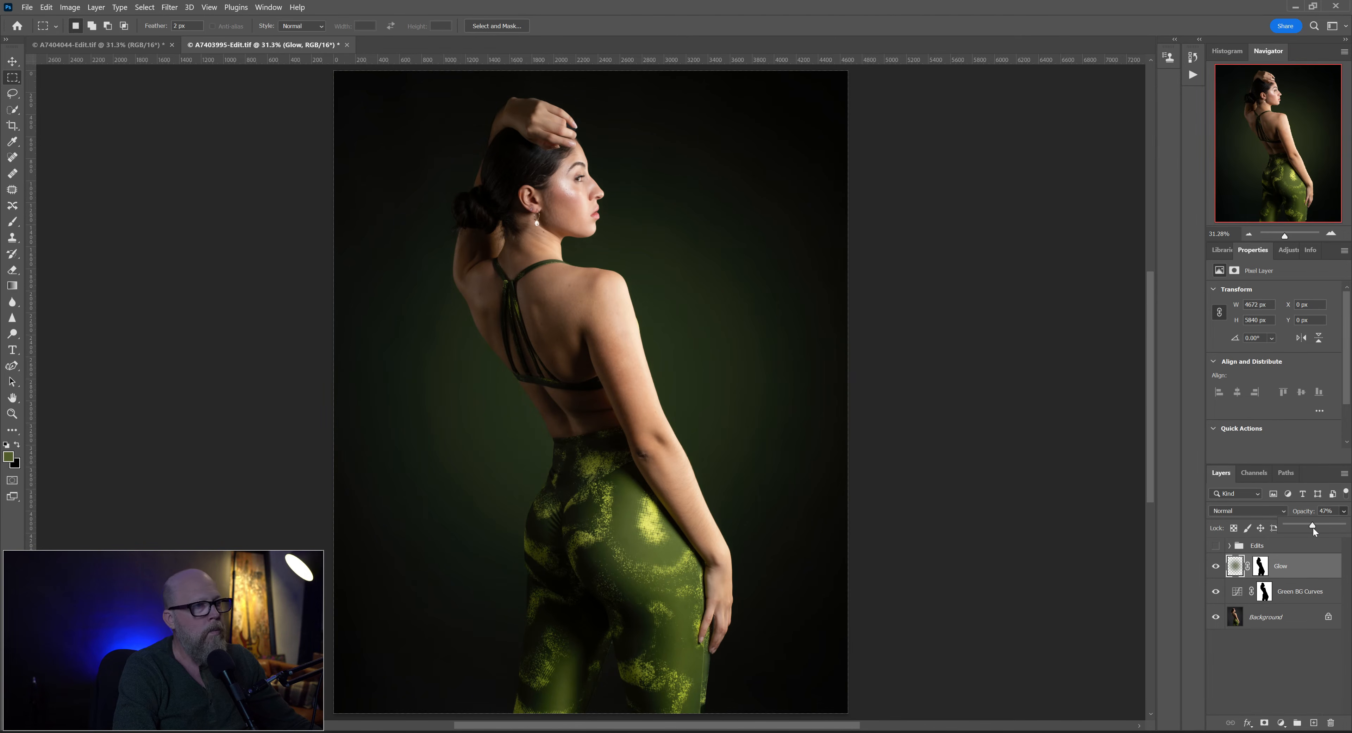
drag(1319, 528, 1315, 528)
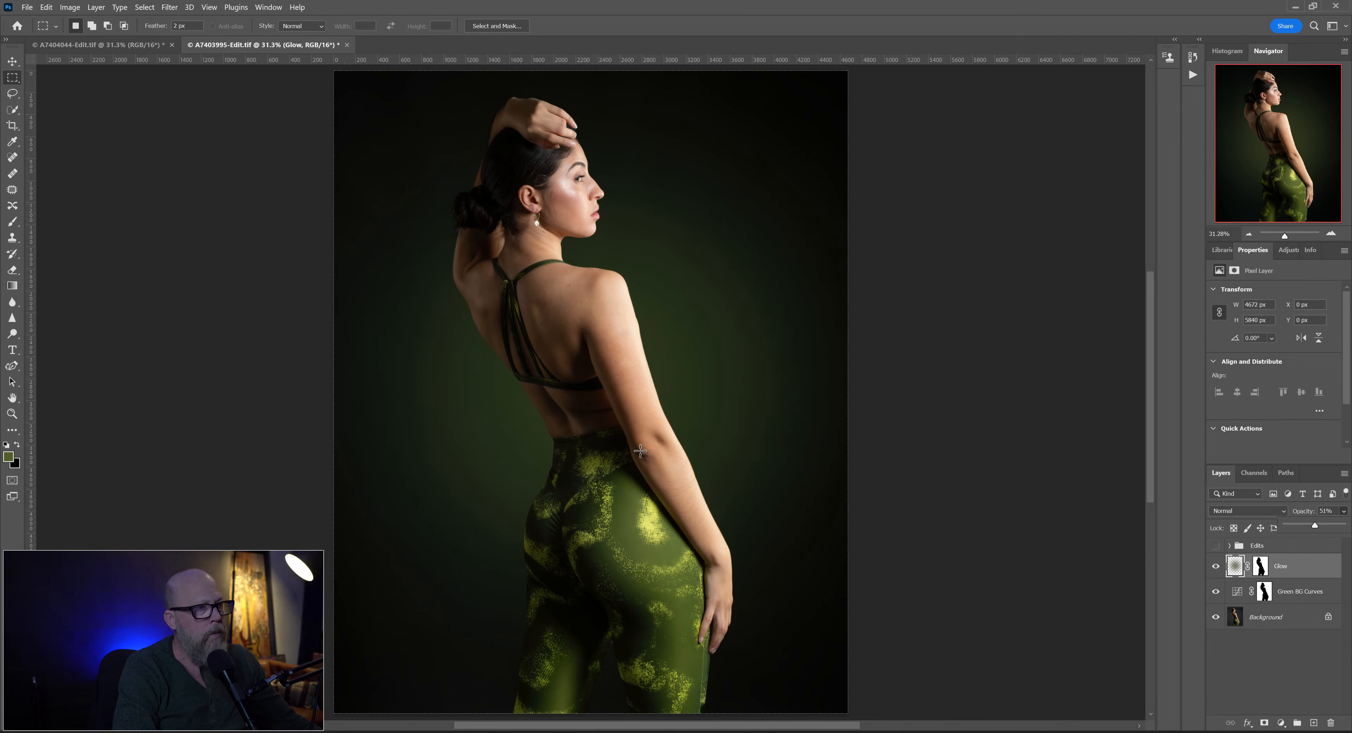
- Clone clean nearby skin over the dark creases on the woman's elbow, working on a new layer above Glow
scroll(641, 451, up, 5)
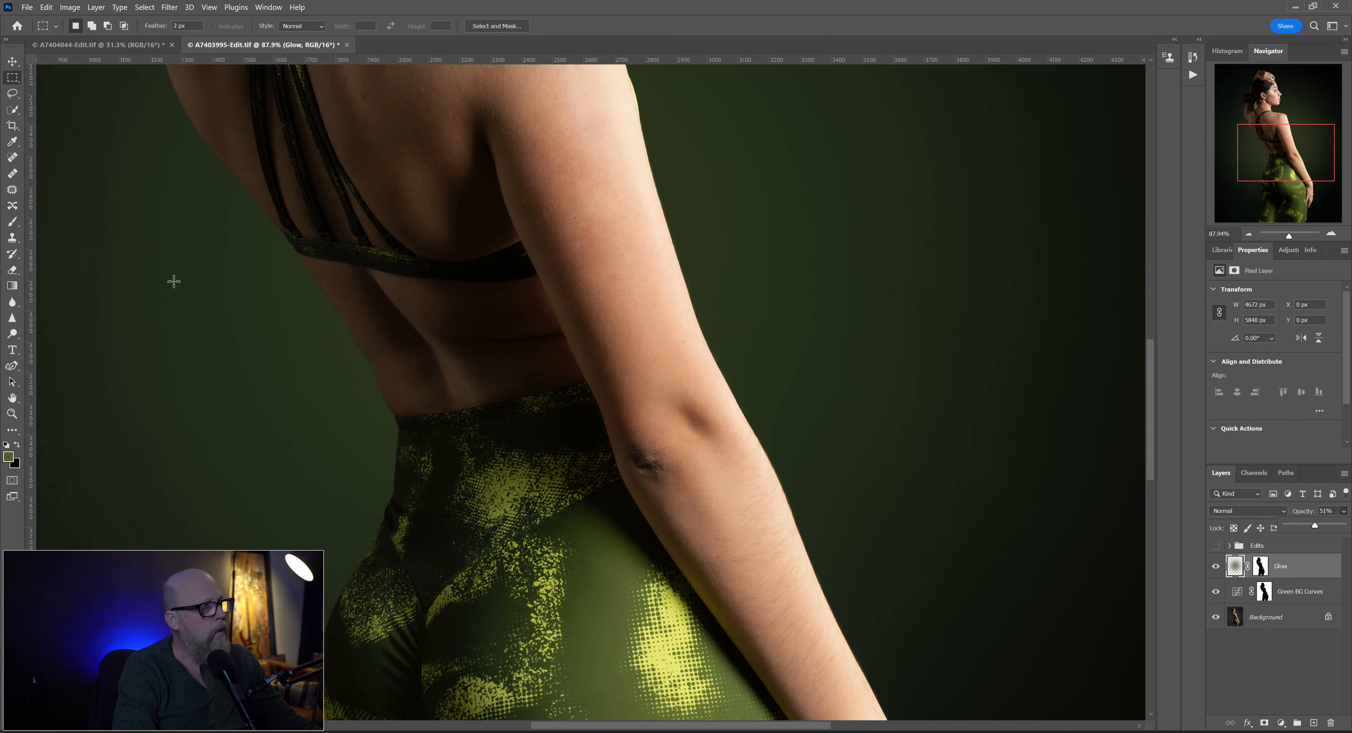
click(1314, 723)
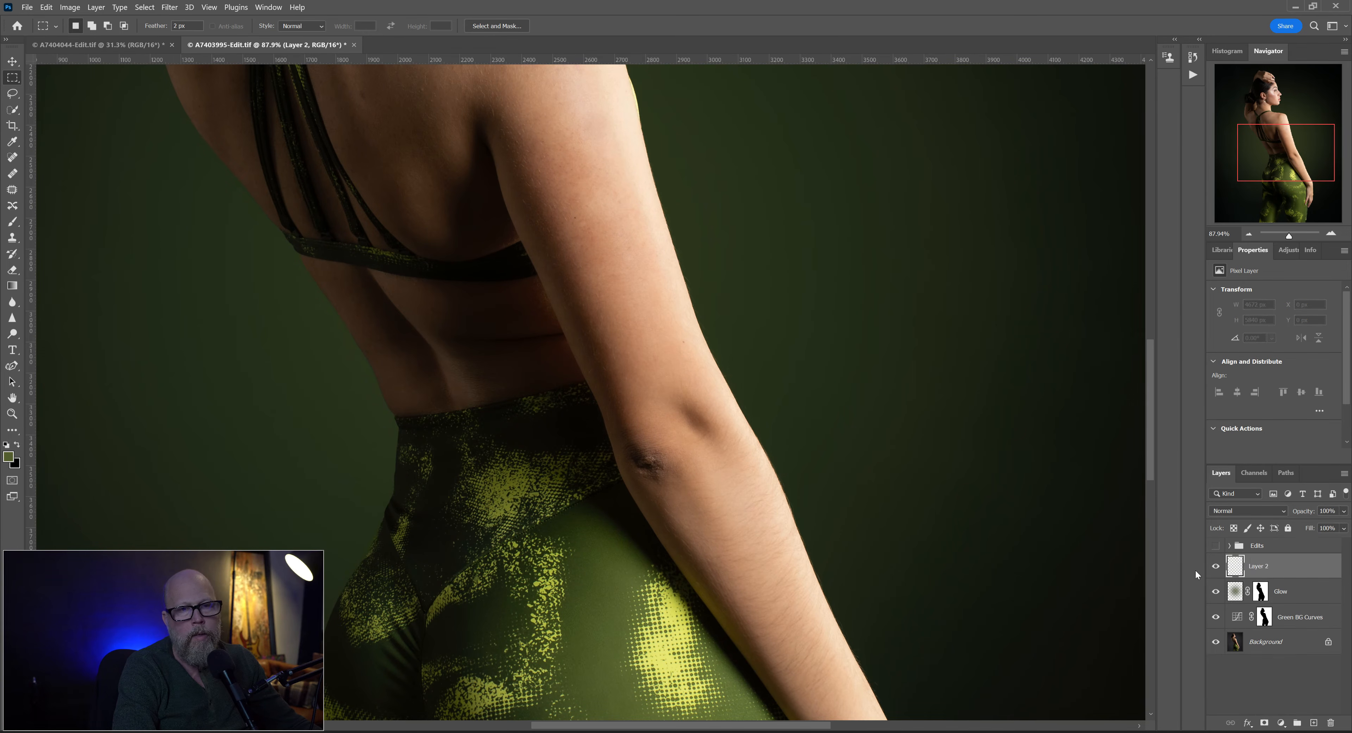
click(12, 240)
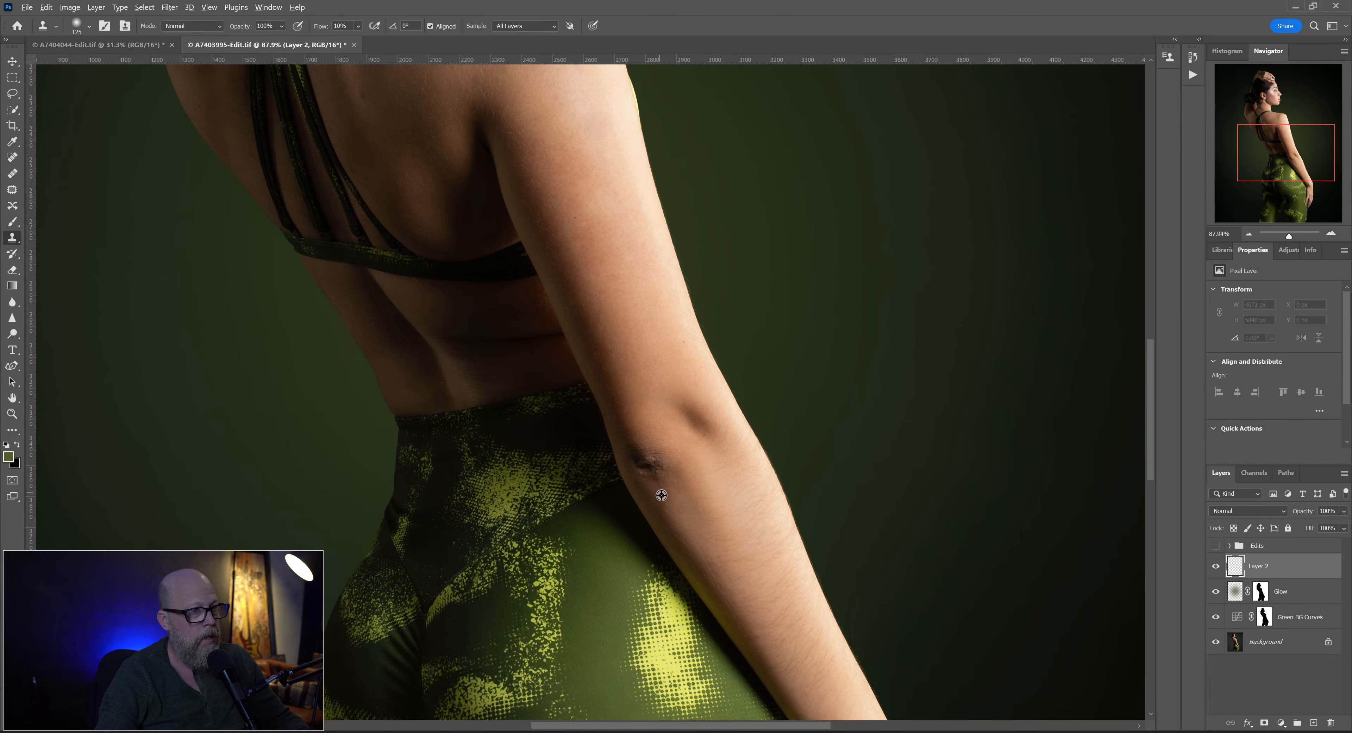
alt+click(666, 506)
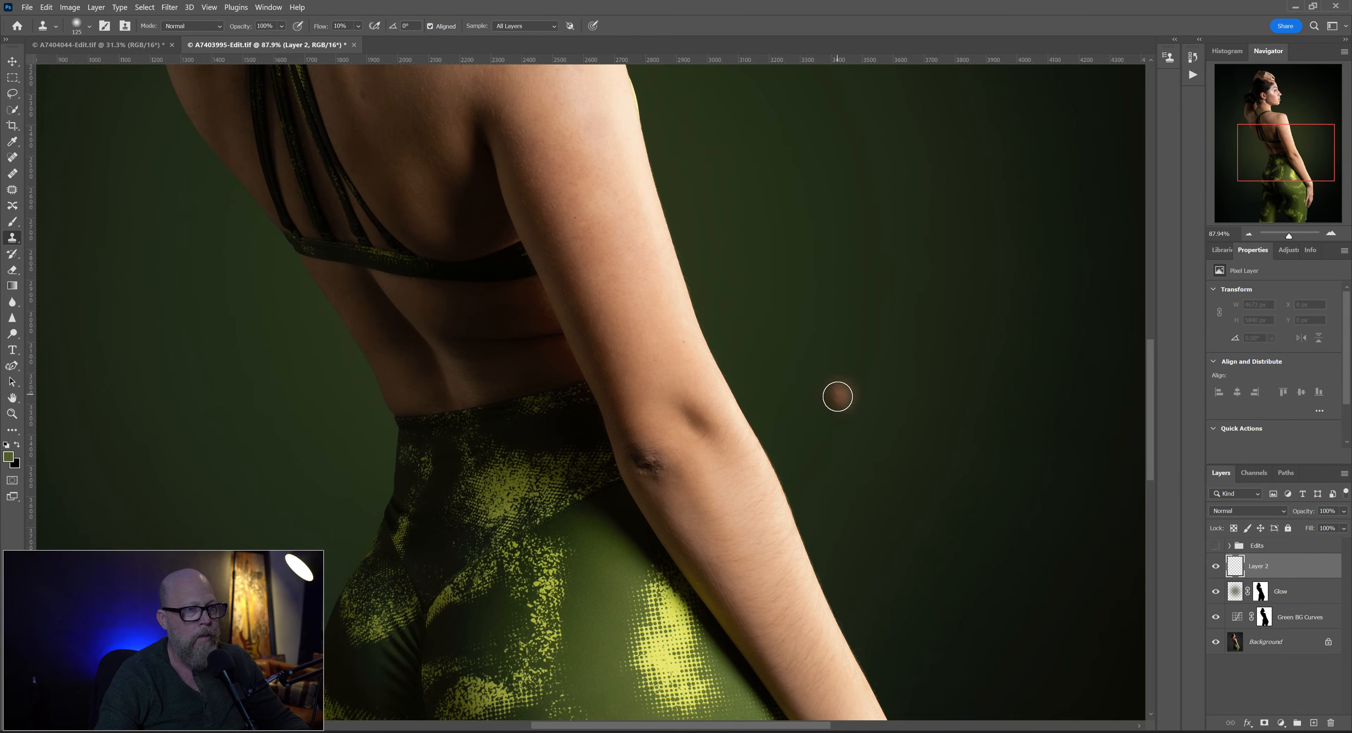
mouse_move(650, 470)
mouse_down()
mouse_move(646, 459)
mouse_move(667, 474)
mouse_move(636, 443)
mouse_up()
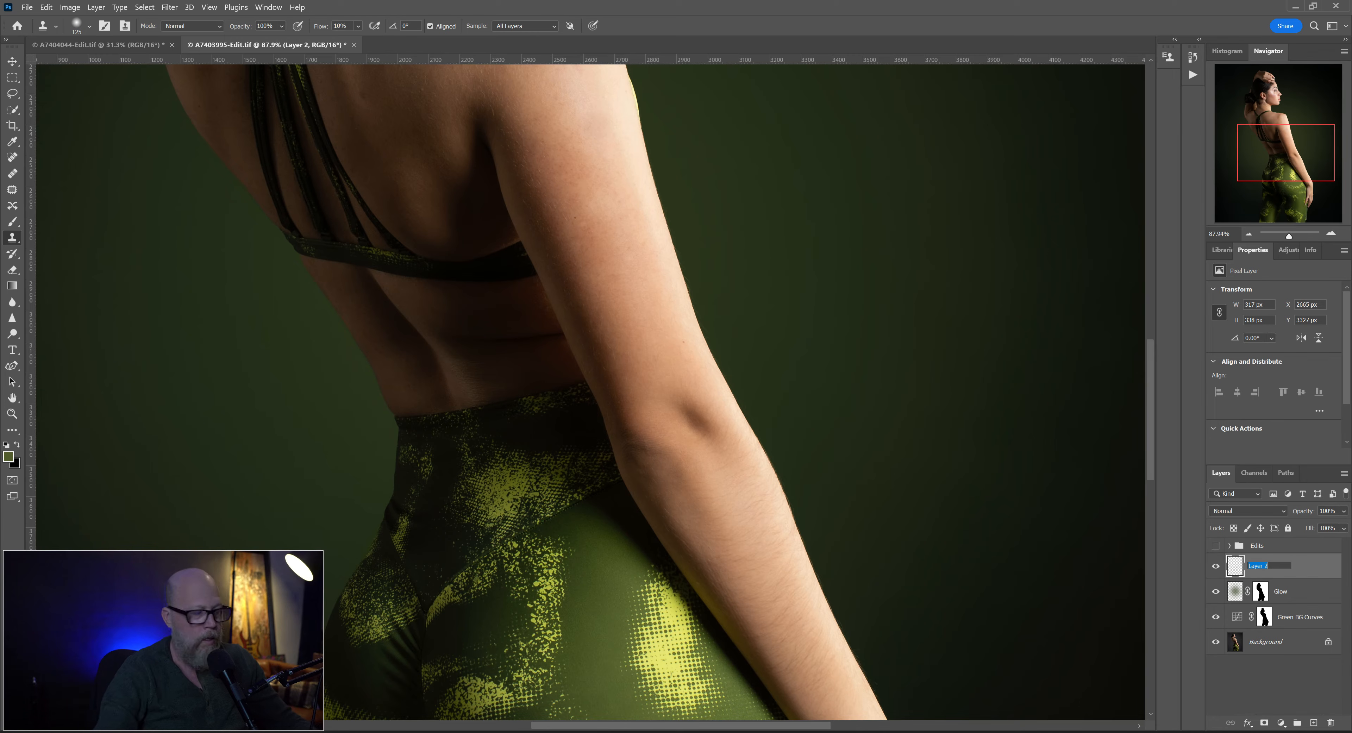
- Rename the elbow retouching layer as Elbow
double_click(1258, 567)
text(Elbow)
key(Return)
- Compare the elbow retouch with its layer hidden and shown, and lower the Elbow layer's opacity to about 78%
click(1346, 512)
drag(1341, 527, 1335, 526)
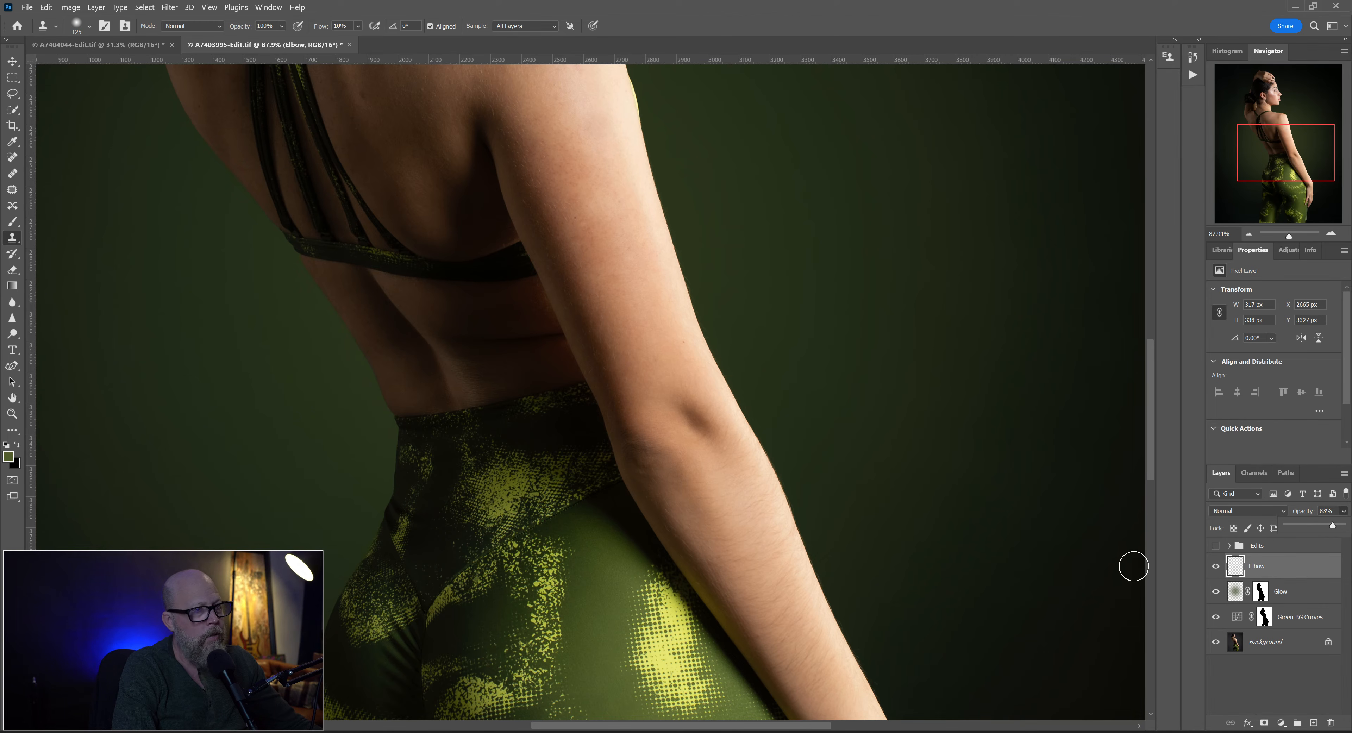
click(1216, 568)
click(1216, 568)
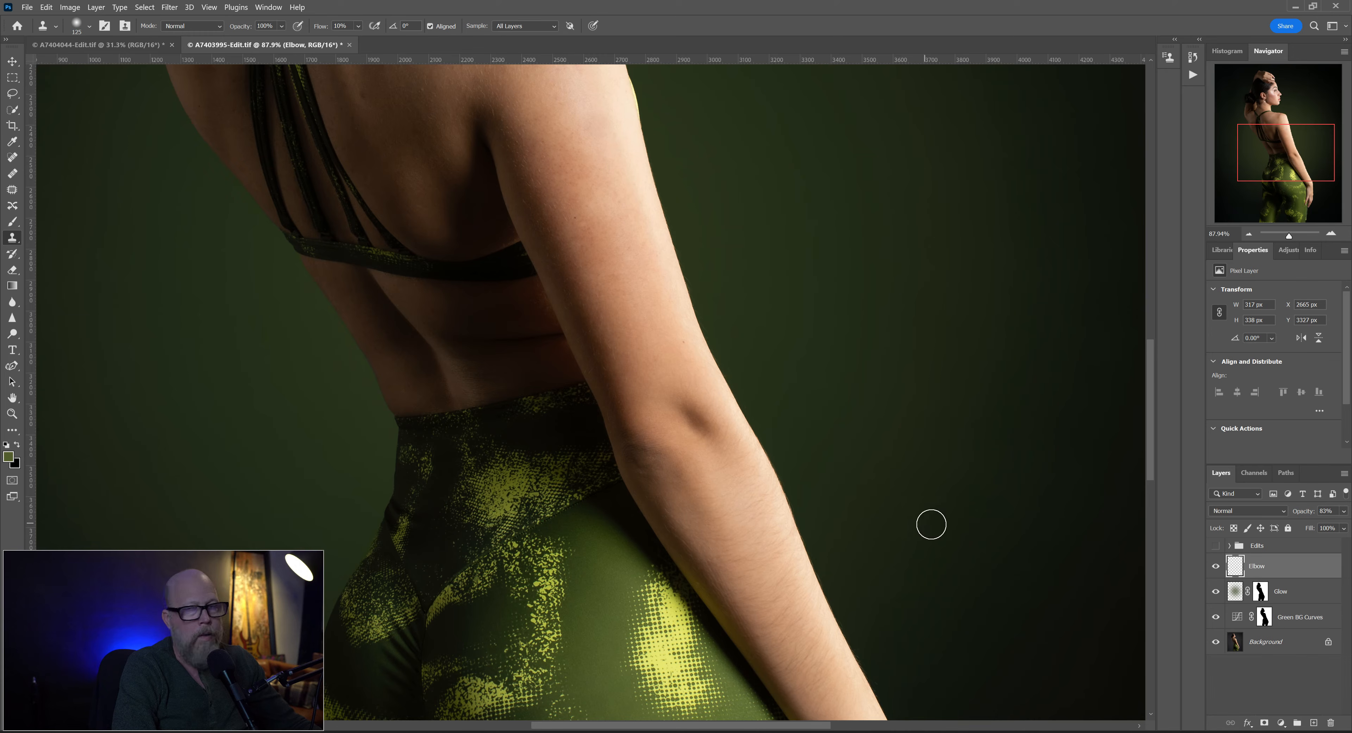
click(1342, 511)
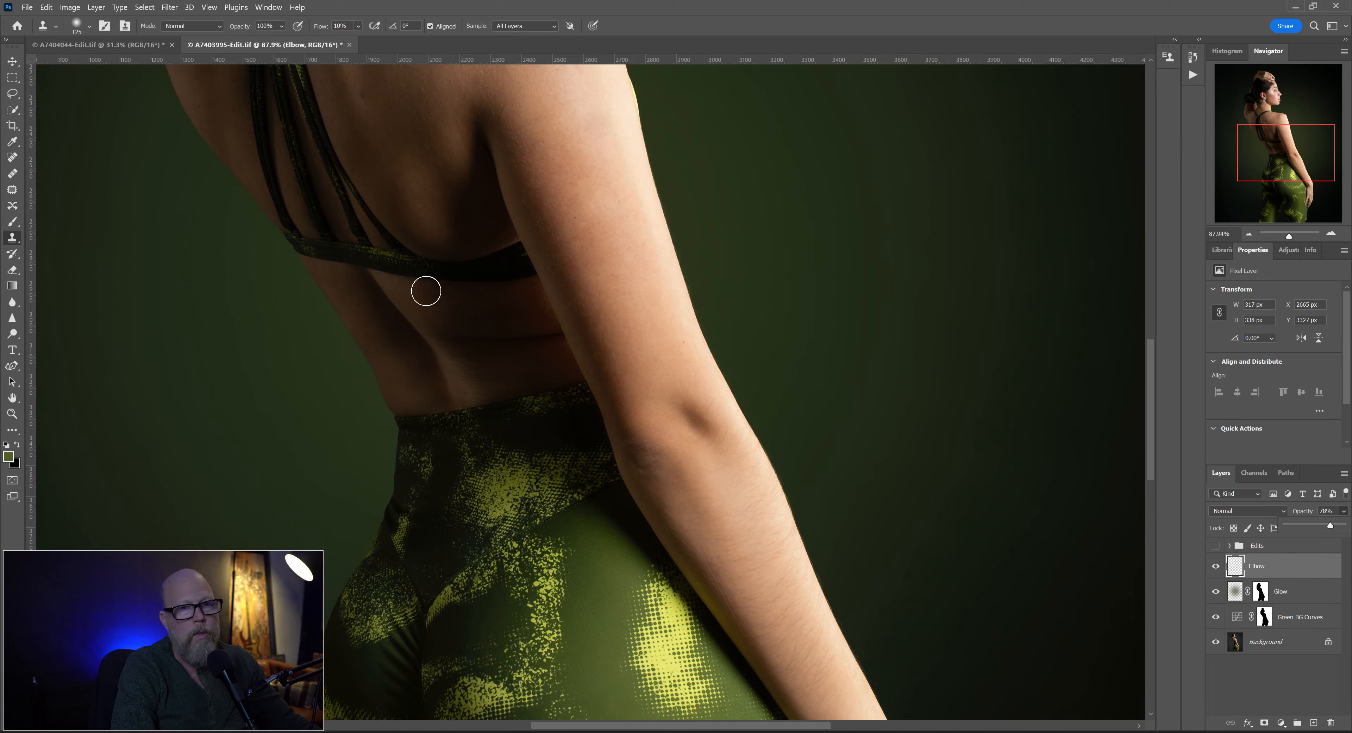
click(12, 78)
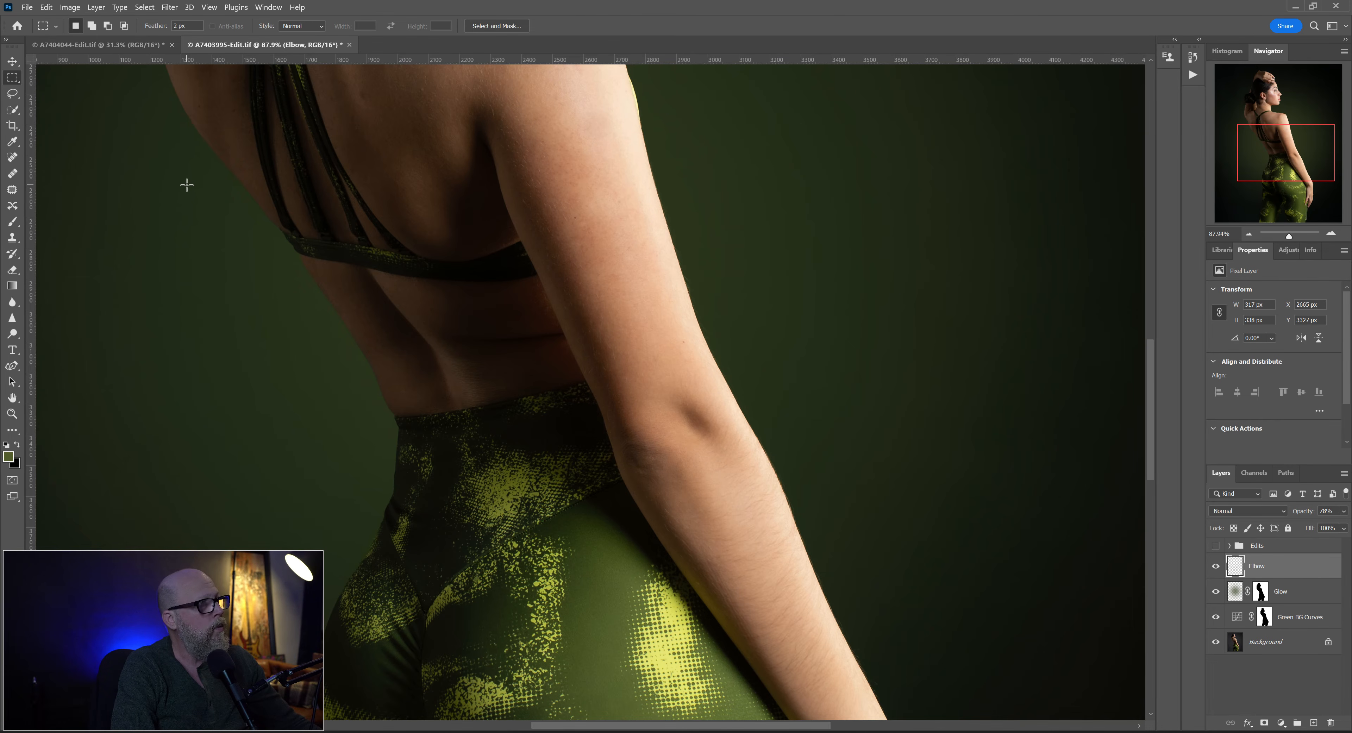
key(ctrl+0)
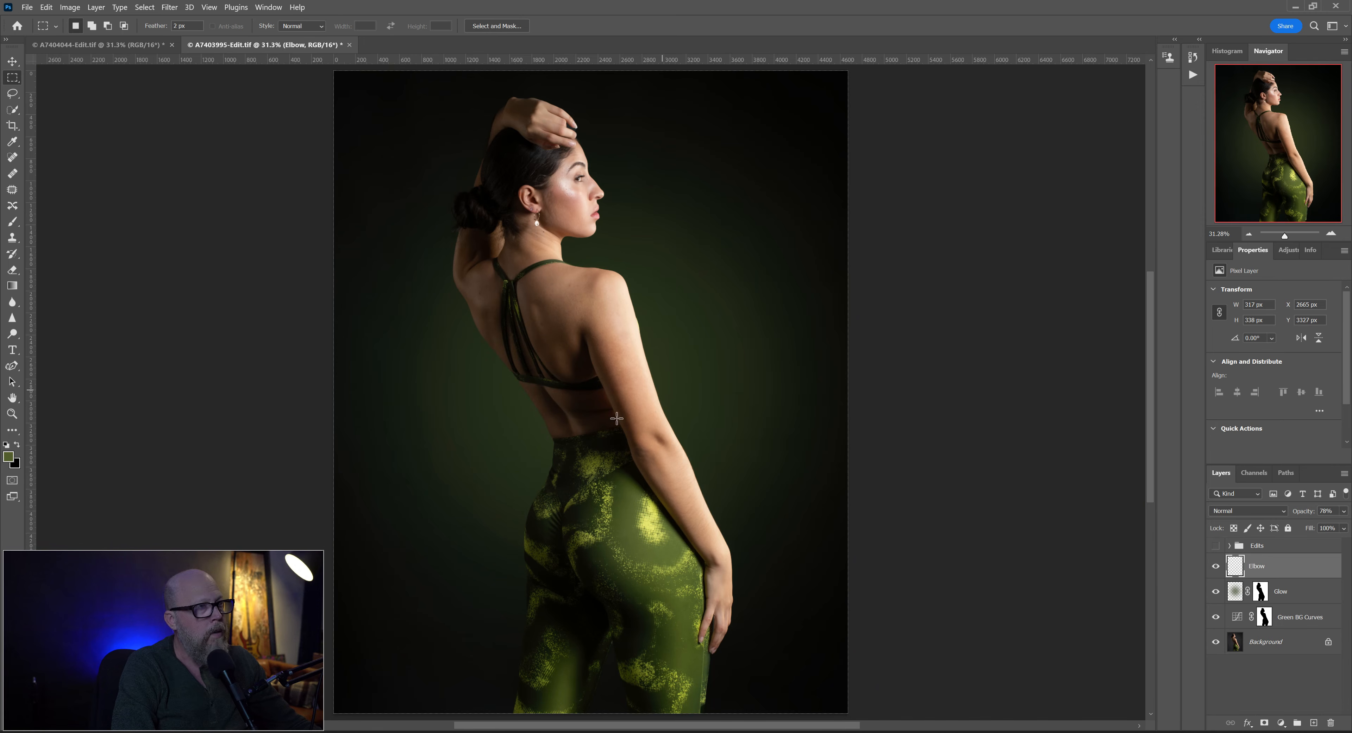
- Add a new layer above Elbow and shrink the Clone Stamp brush for retouching small spots on the face
scroll(567, 209, up, 5)
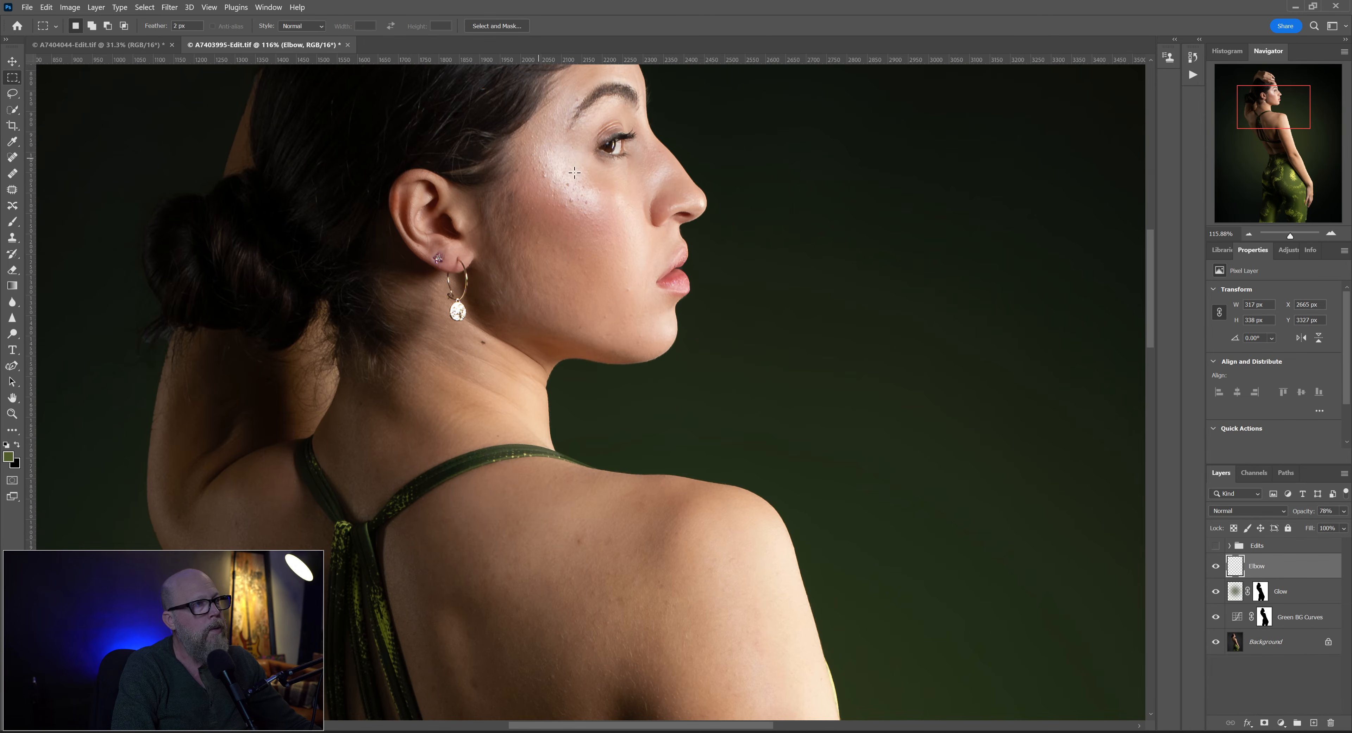
click(1312, 723)
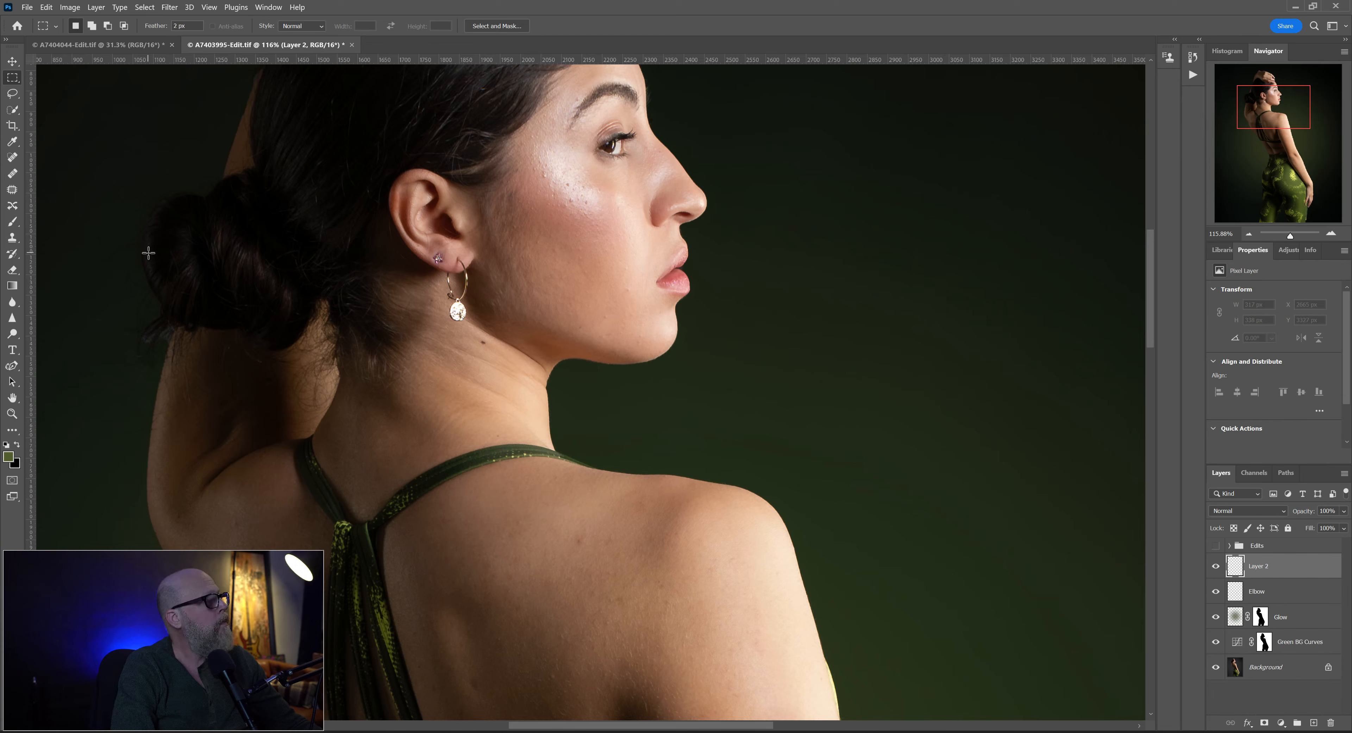
click(13, 160)
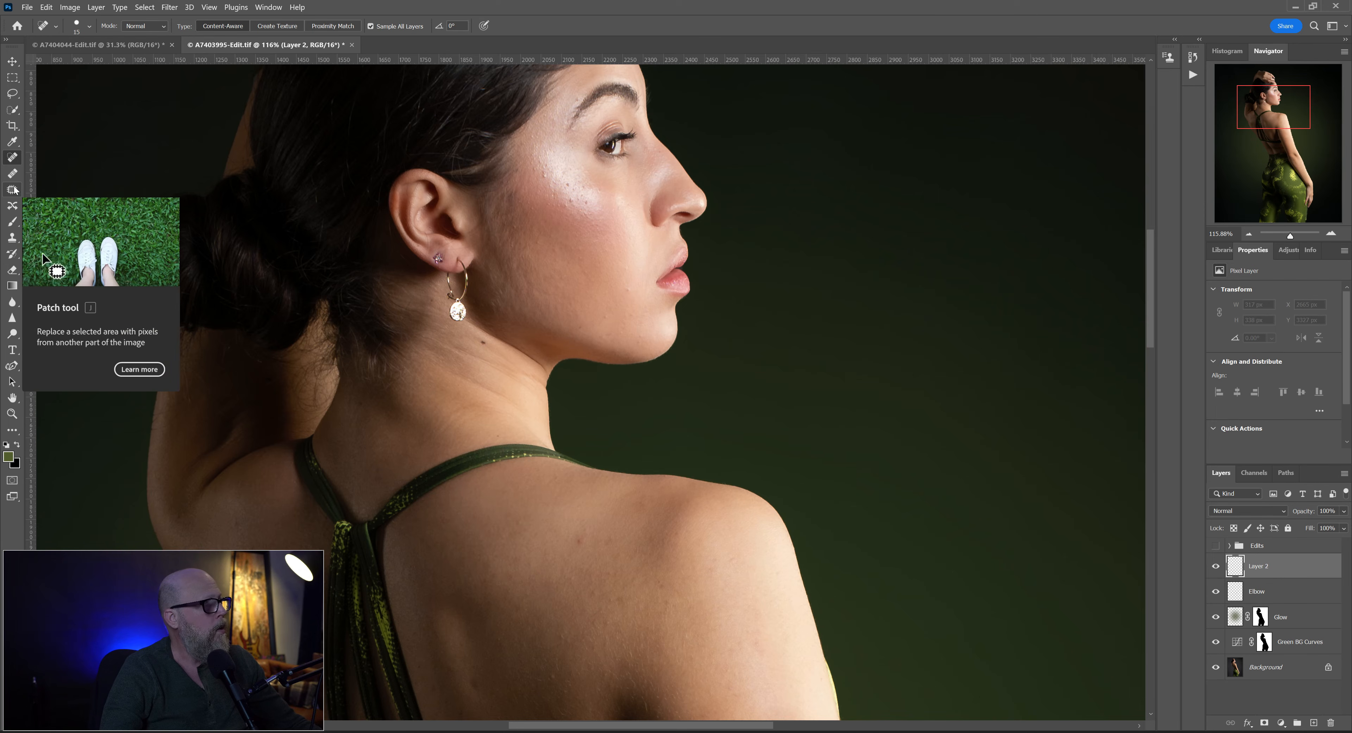
click(16, 241)
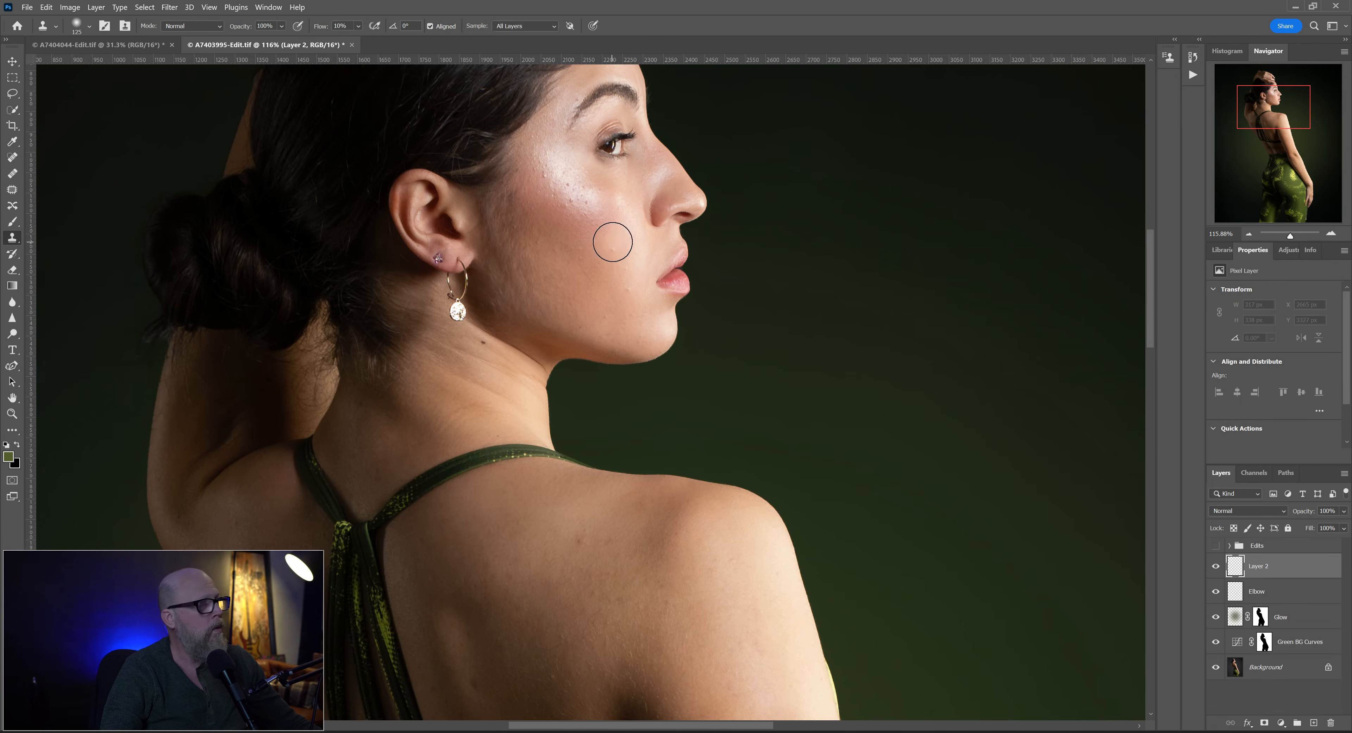
key(bracketleft)
key(bracketleft)
key(bracketleft)
key(bracketleft)
key(bracketleft)
key(bracketleft)
key(bracketleft)
key(bracketleft)
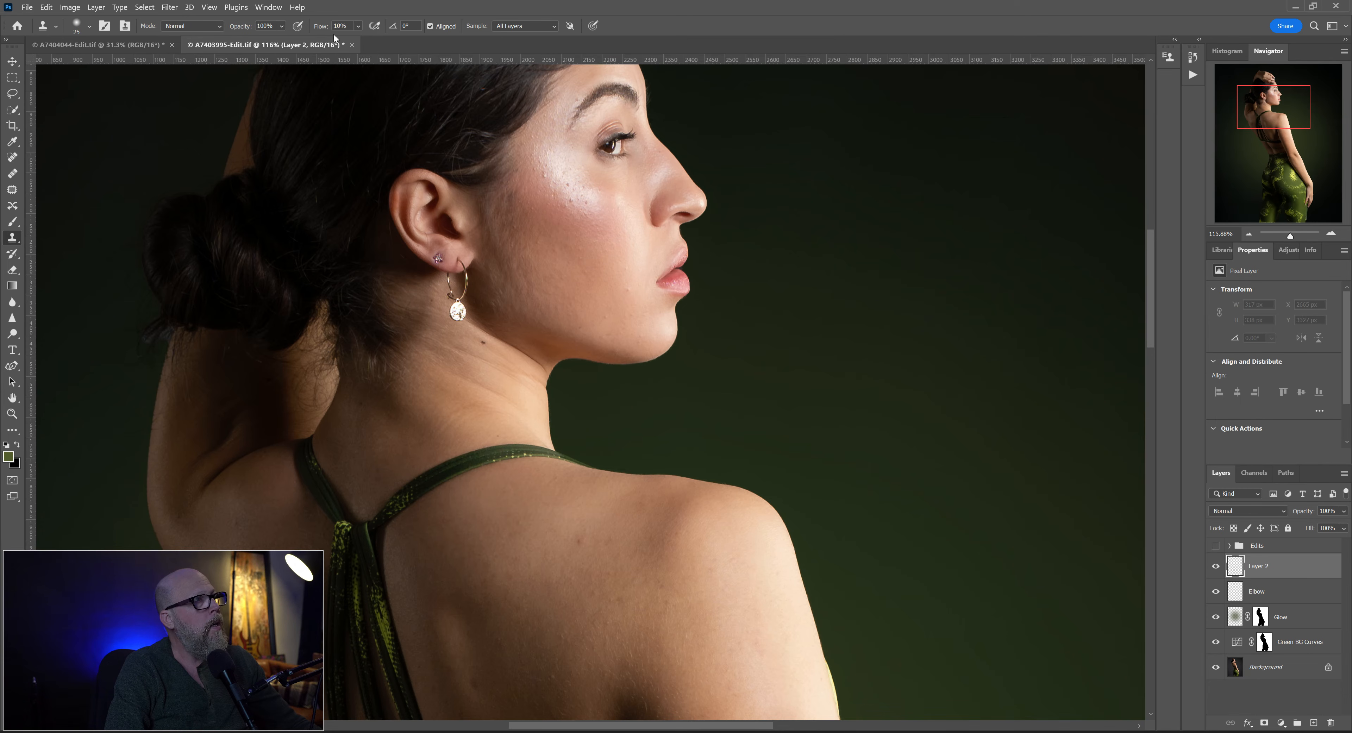
scroll(601, 225, up, 5)
key(bracketleft)
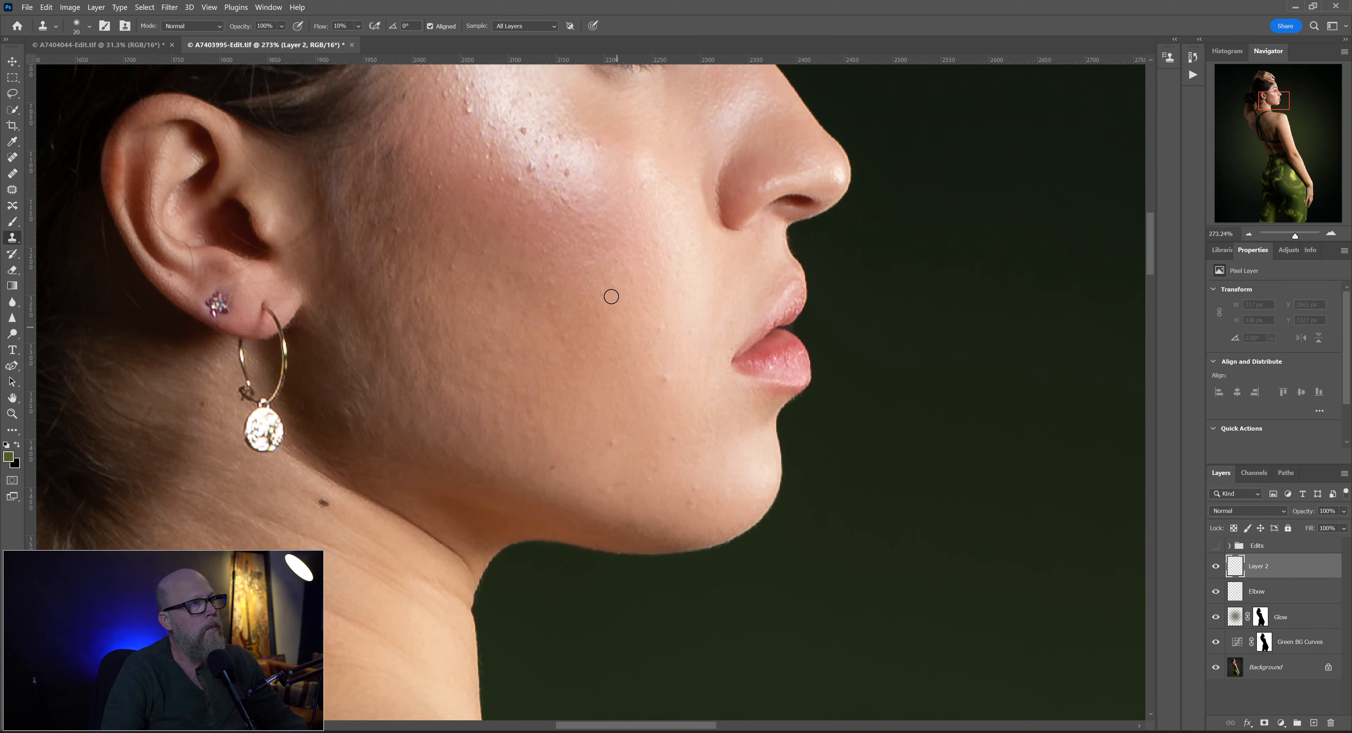
- Clone out the bumps and blemishes across the woman's cheek, jaw and chin with clean skin sampled nearby
alt+click(578, 179)
drag(570, 172, 564, 175)
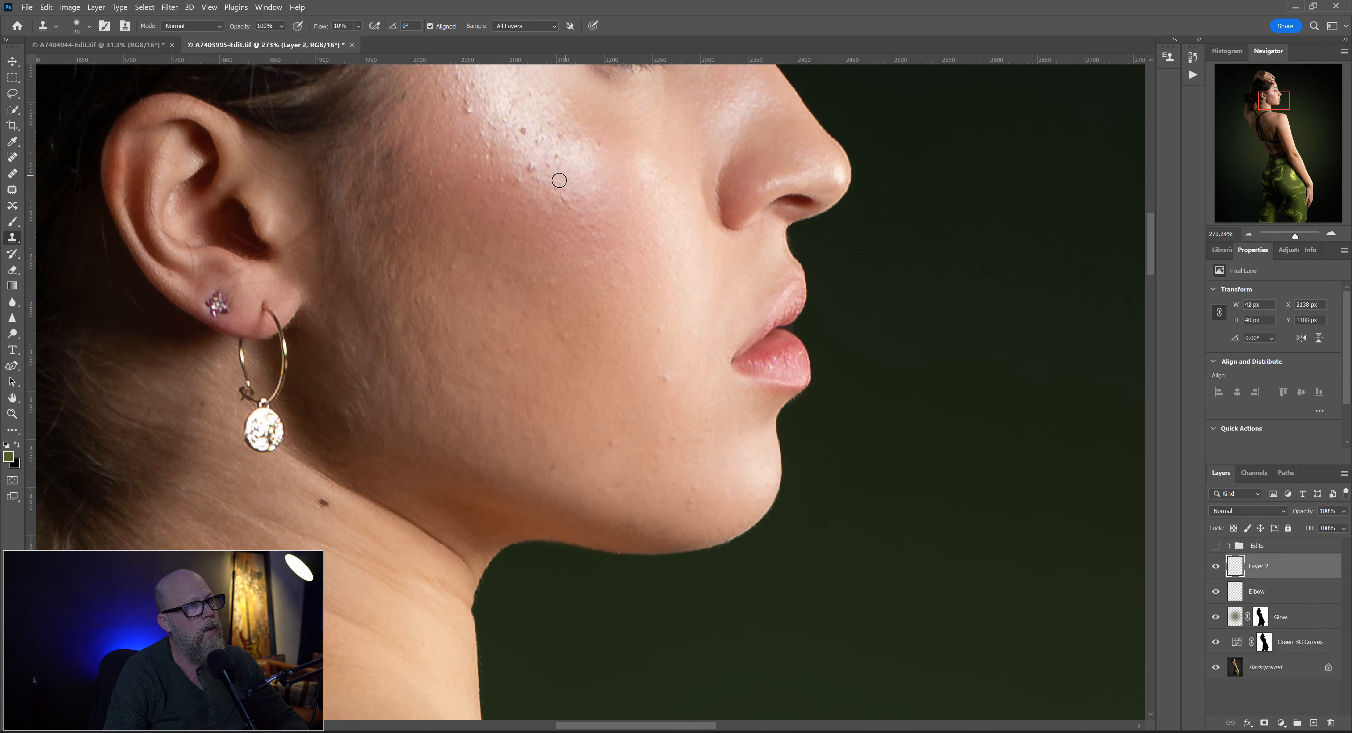
mouse_move(533, 166)
mouse_down()
mouse_move(530, 182)
mouse_move(489, 181)
mouse_move(474, 105)
mouse_move(482, 137)
mouse_move(489, 125)
mouse_move(522, 130)
mouse_move(514, 144)
mouse_move(542, 133)
mouse_up()
click(548, 168)
click(598, 145)
click(666, 378)
click(674, 432)
click(690, 508)
click(724, 486)
click(613, 442)
click(572, 202)
click(539, 184)
click(589, 226)
click(435, 188)
click(454, 274)
click(398, 229)
click(553, 277)
click(560, 336)
drag(475, 123, 514, 250)
click(505, 236)
click(526, 236)
click(545, 256)
click(498, 200)
click(476, 207)
click(484, 192)
click(525, 181)
click(478, 144)
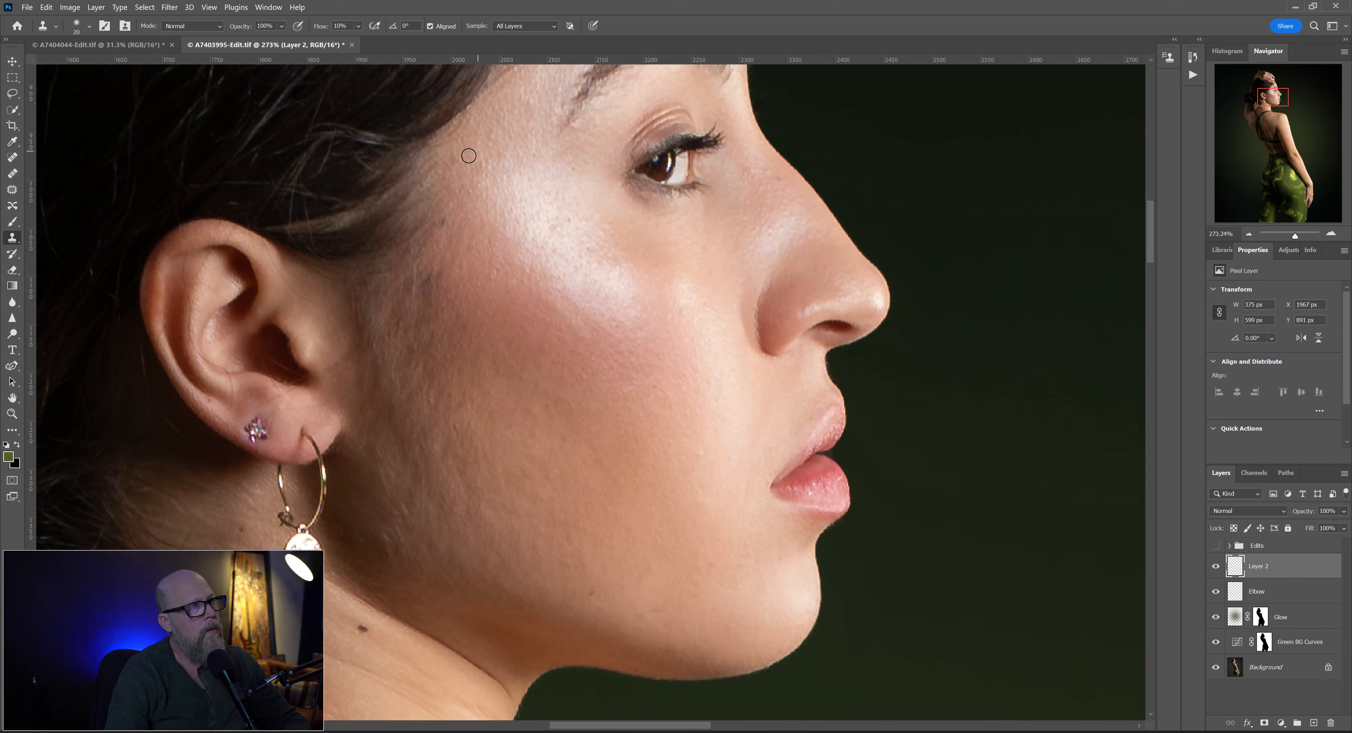
- Clone out the remaining small spots on the cheek with a smaller brush, and check the retouch on the whole portrait
key(bracketleft)
alt+click(690, 322)
click(681, 321)
alt+click(505, 277)
click(496, 266)
key(ctrl+0)
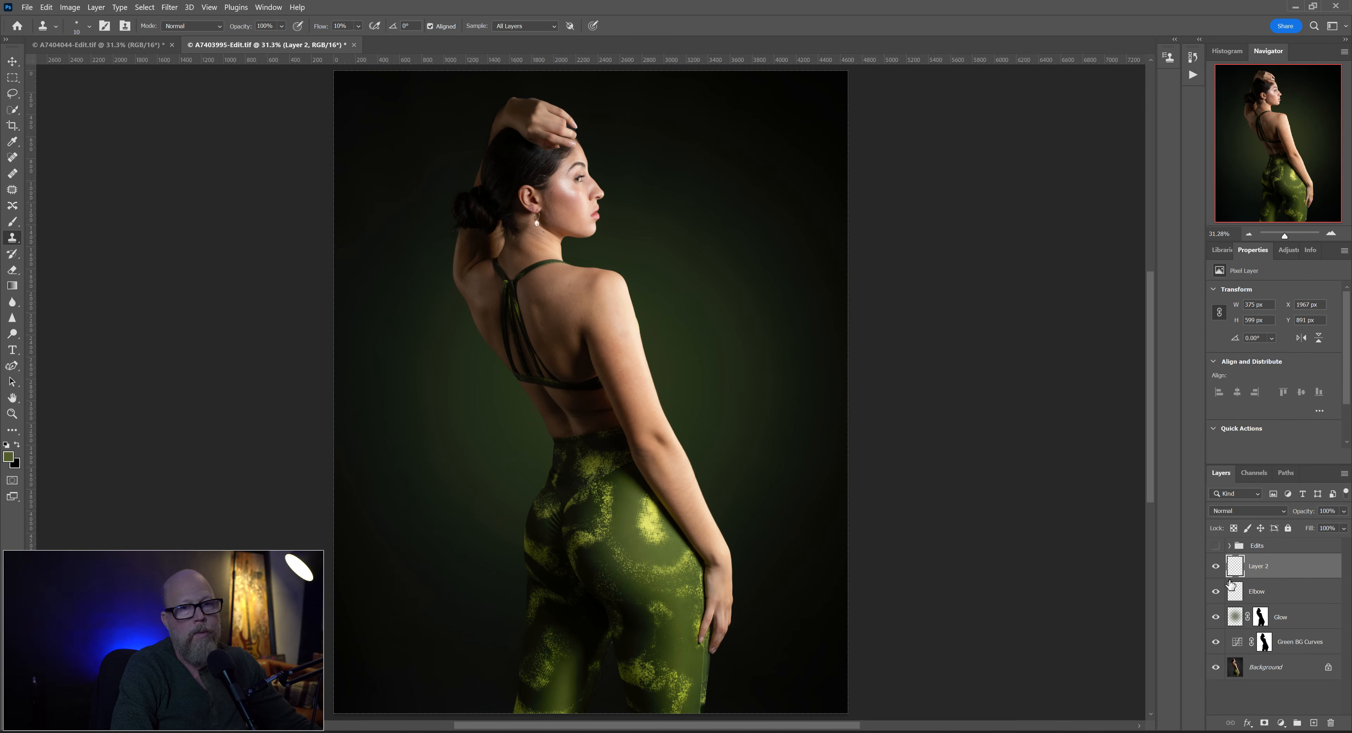
click(1216, 570)
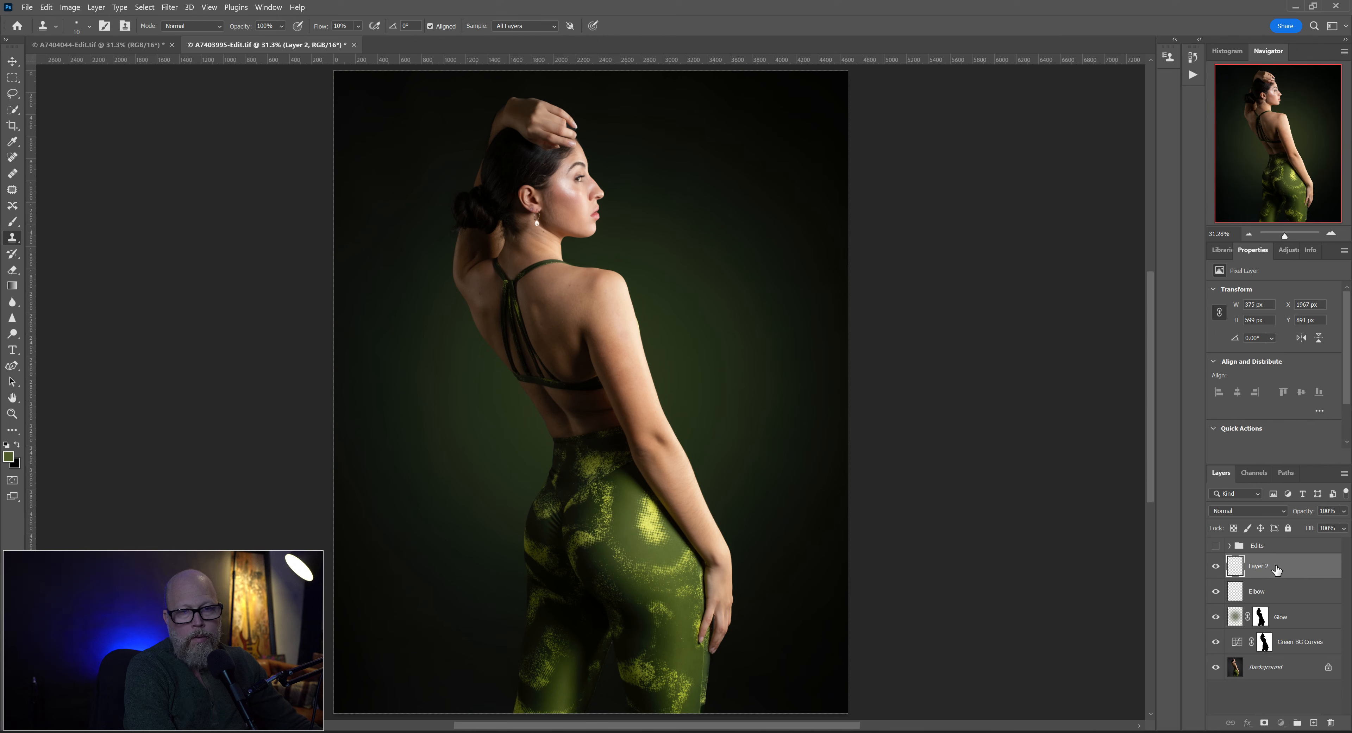
- Group the layers from Layer 2 down to Green BG Curves and name the group Edits2
shift+click(1284, 649)
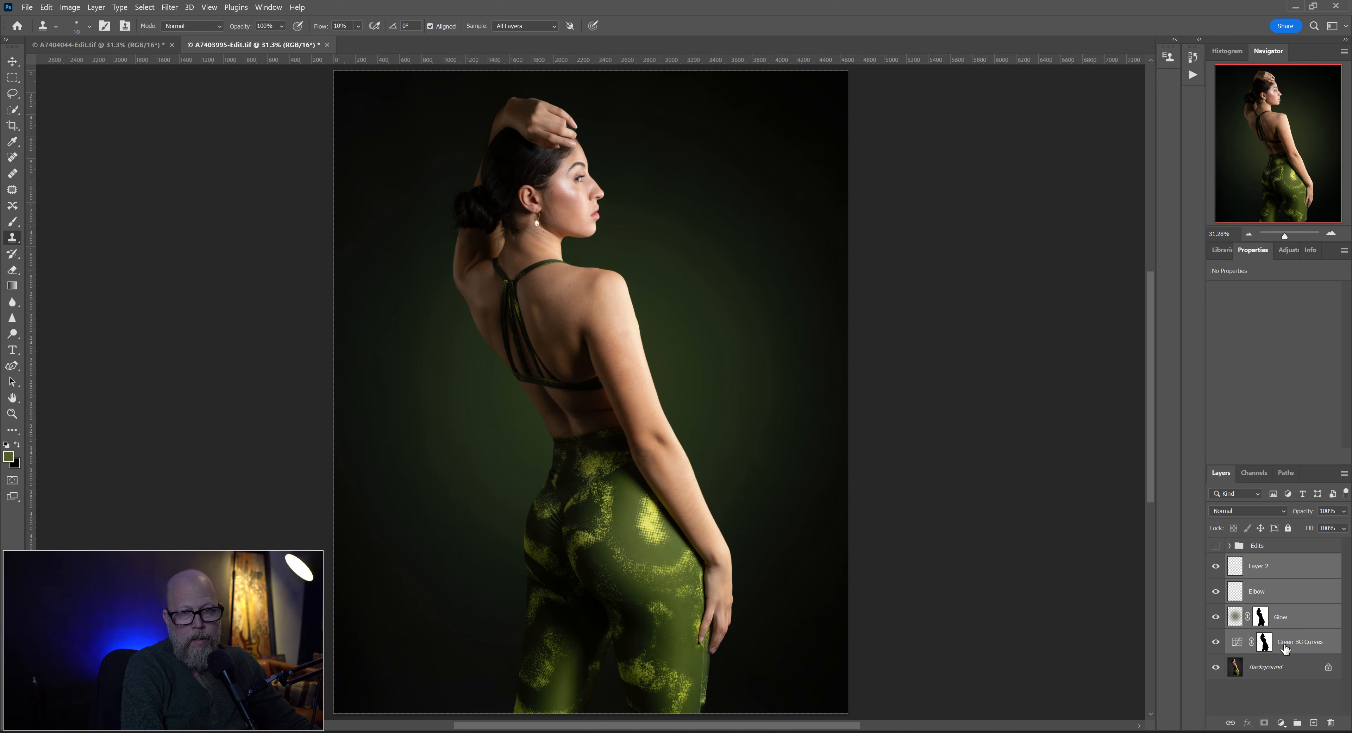
key(ctrl+g)
double_click(1254, 561)
text(Edi)
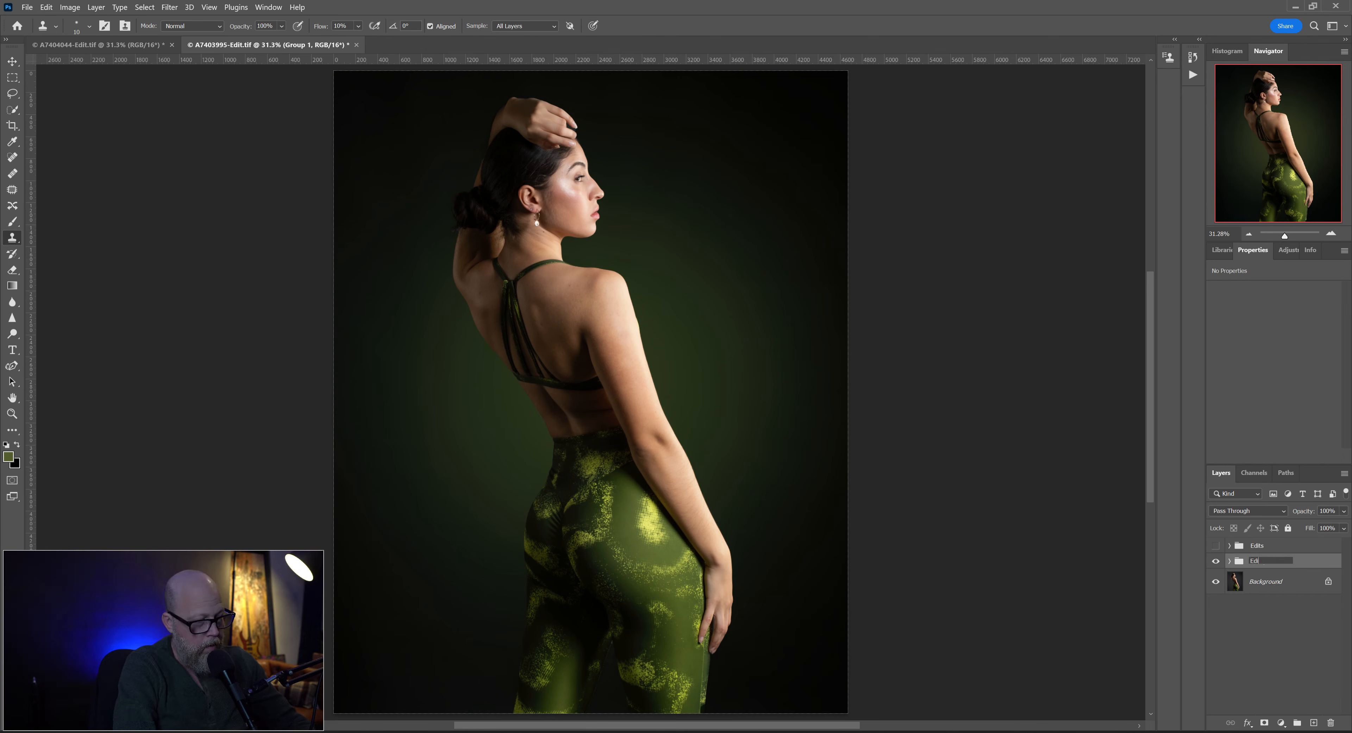
text(ts2)
key(Return)
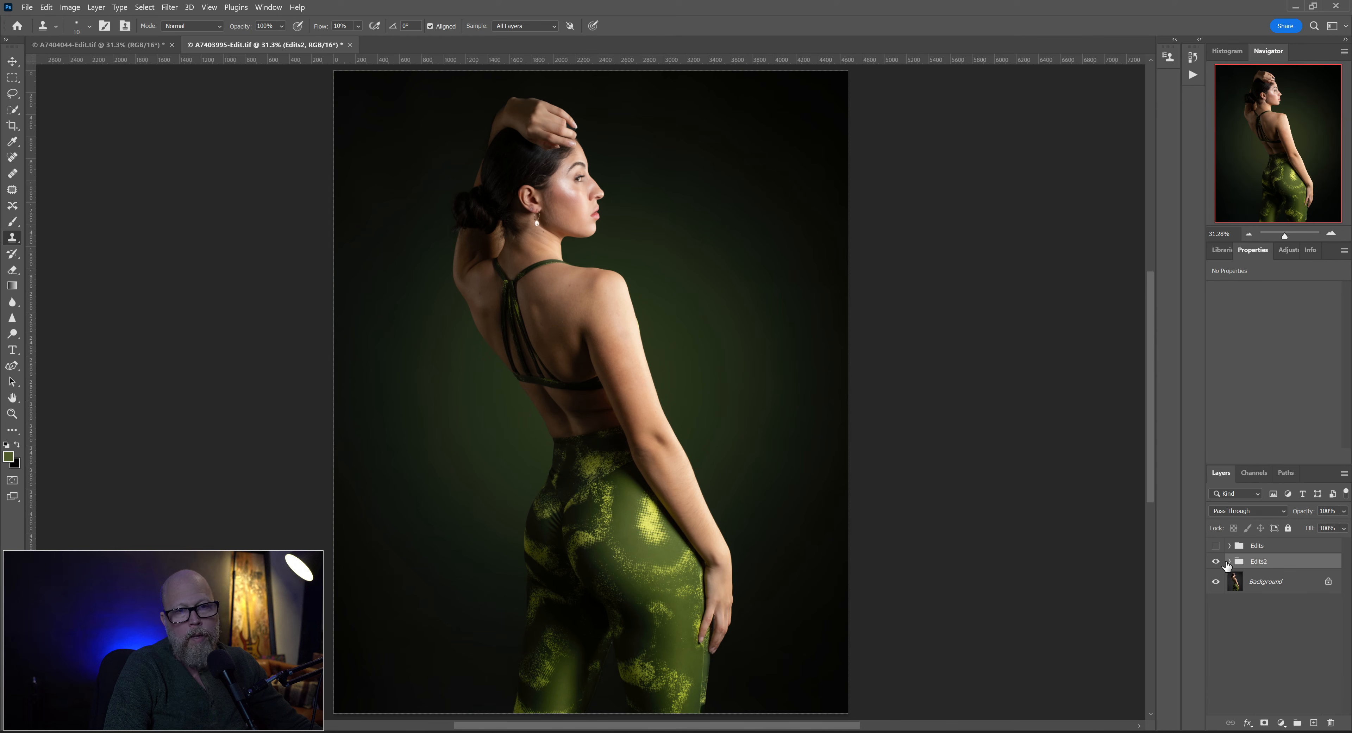
- Review the contents of the Edits2 group and compare the portrait before and after by toggling the group's visibility
click(1229, 561)
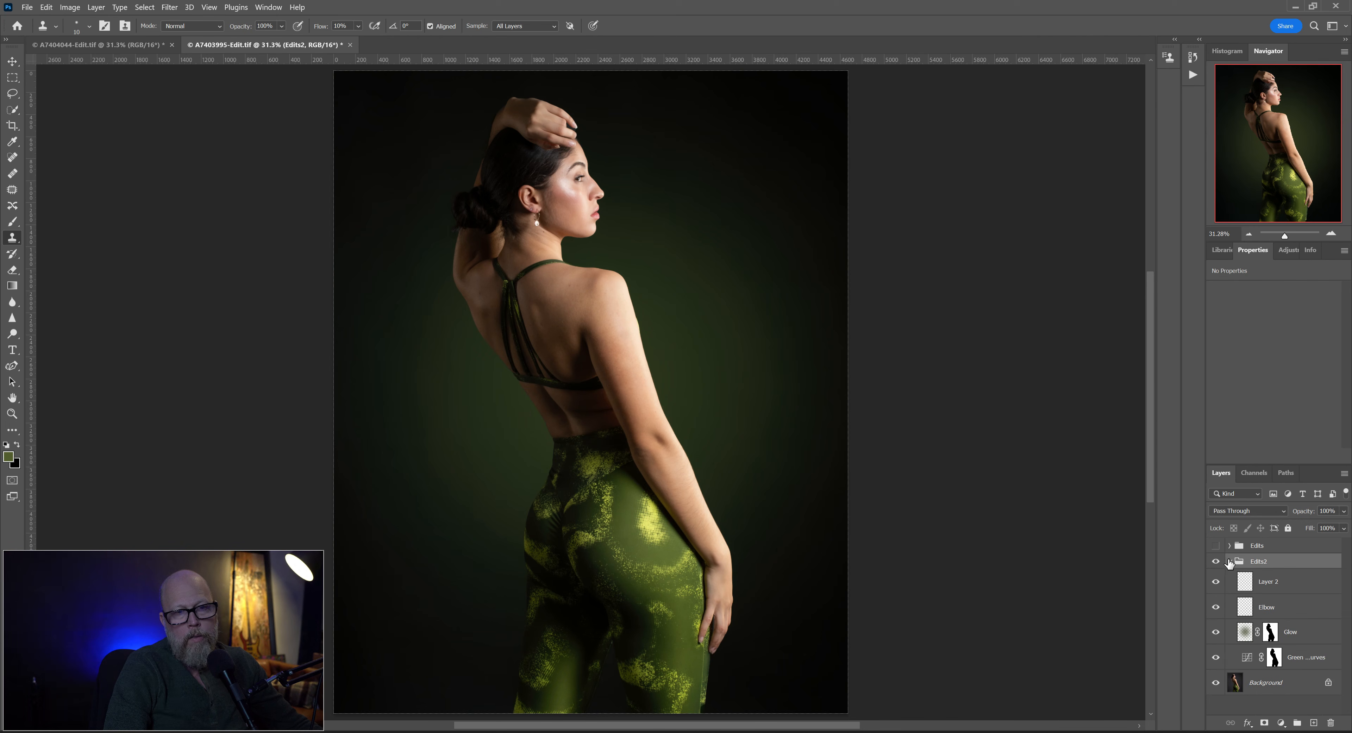
click(1229, 561)
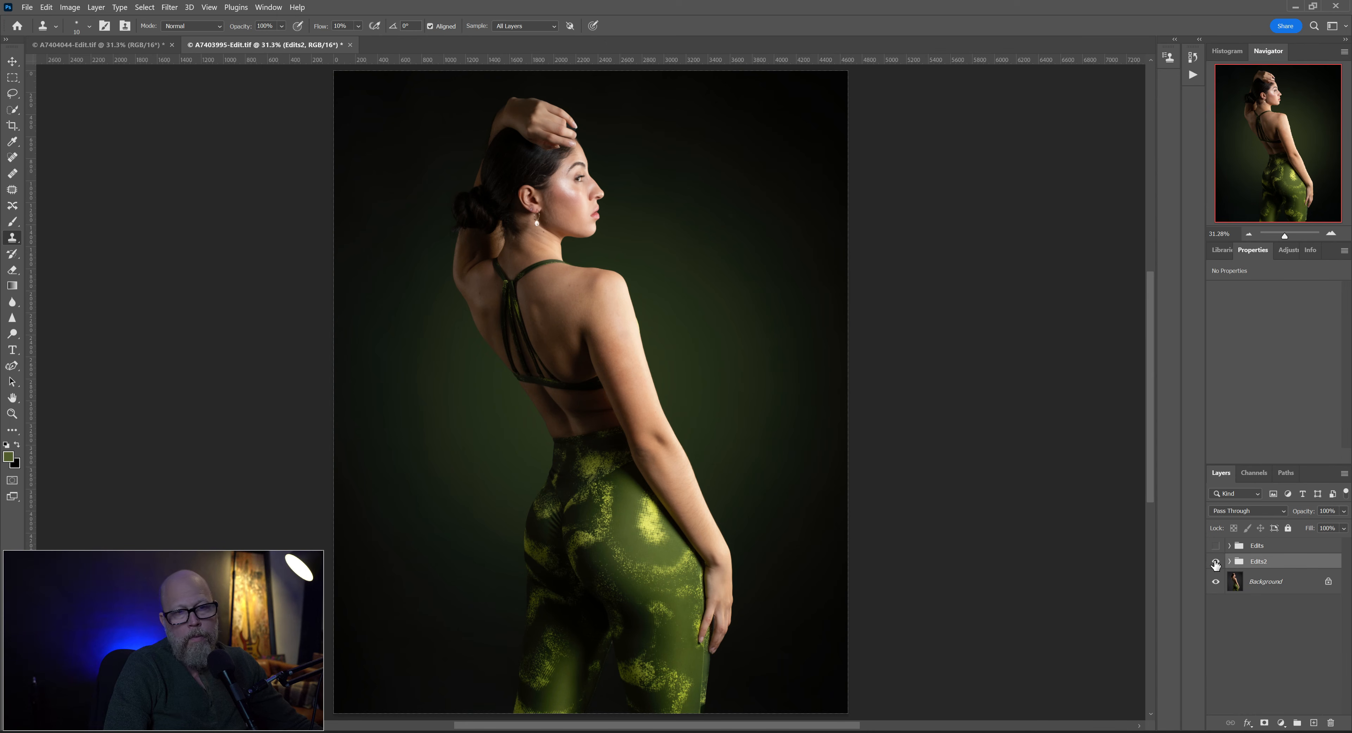
click(1216, 562)
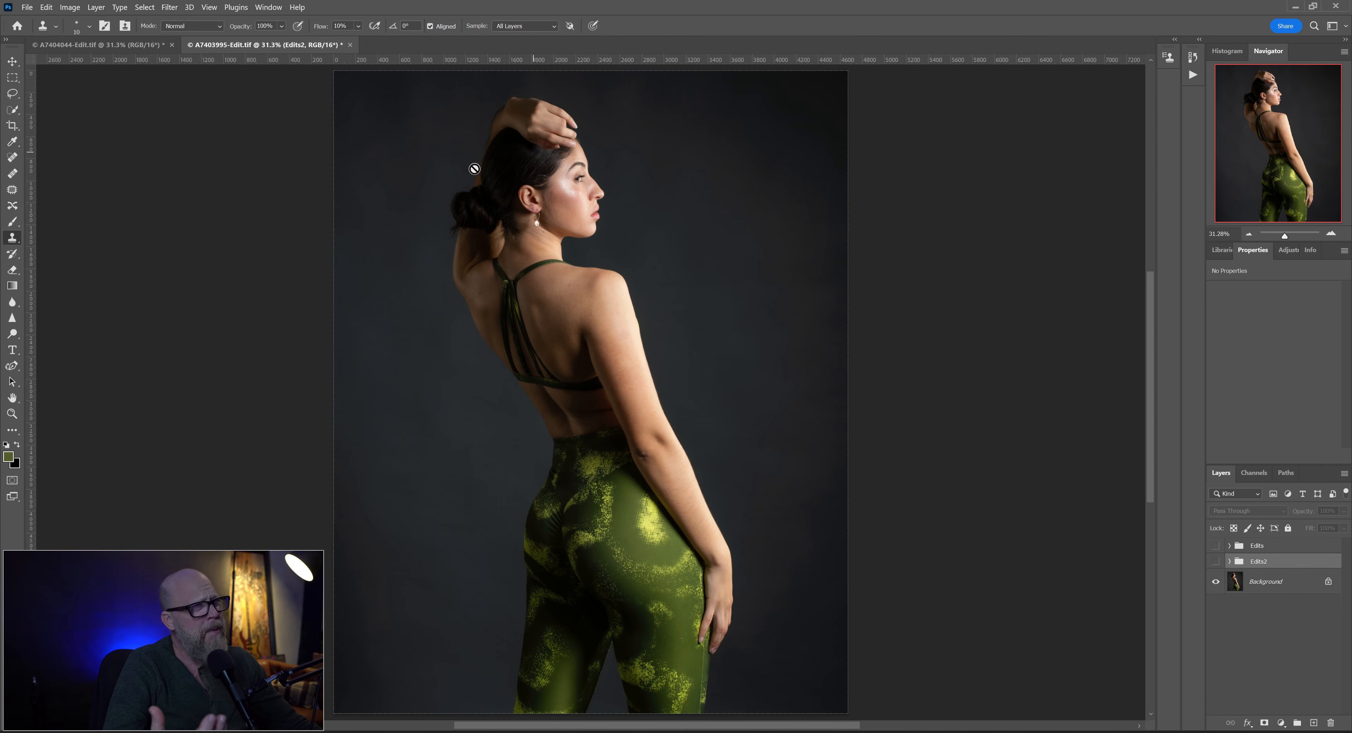
click(1216, 562)
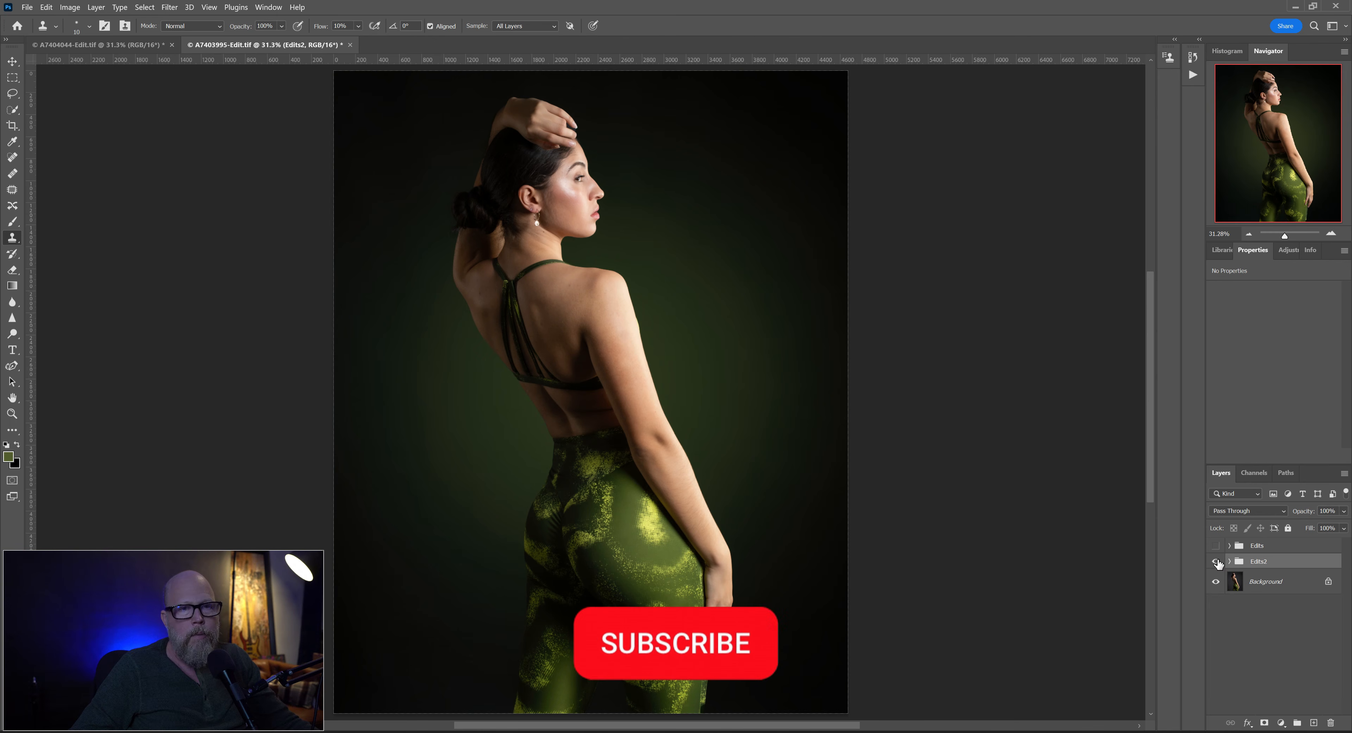
click(1216, 562)
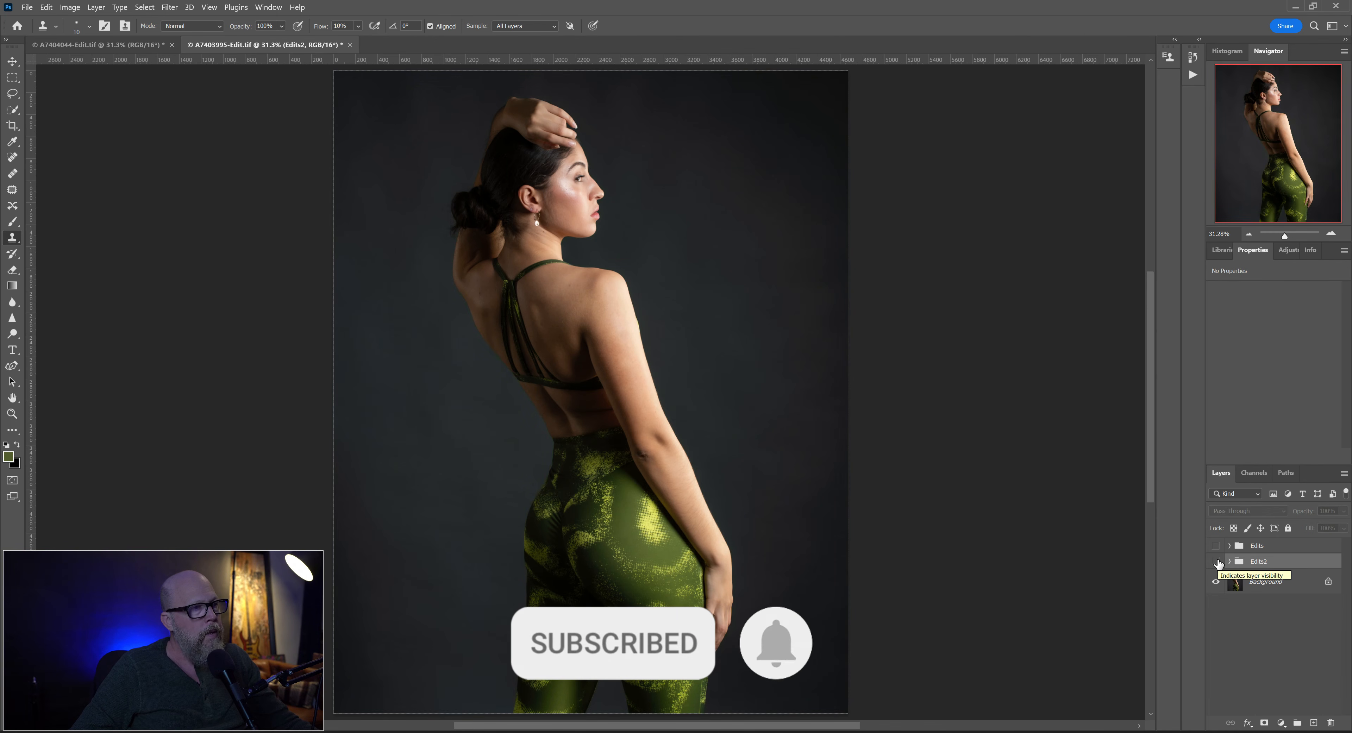
click(1216, 562)
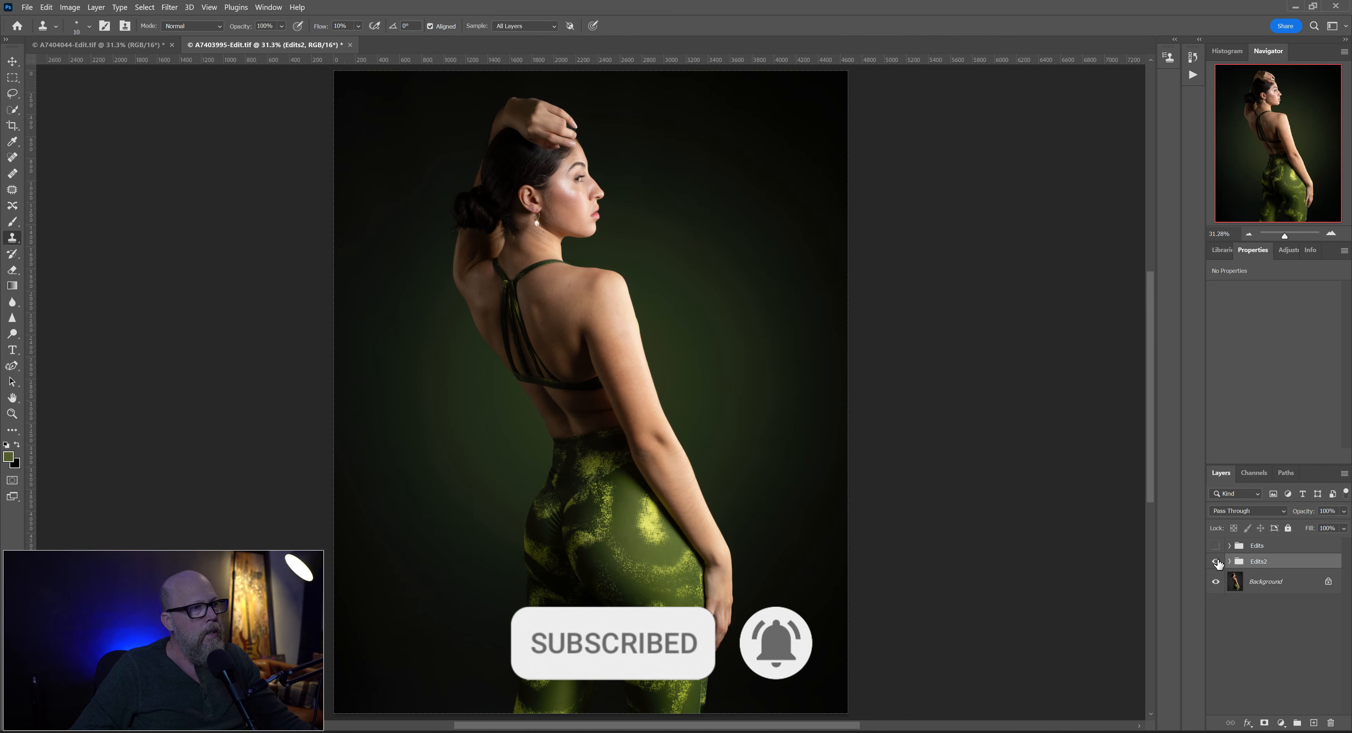